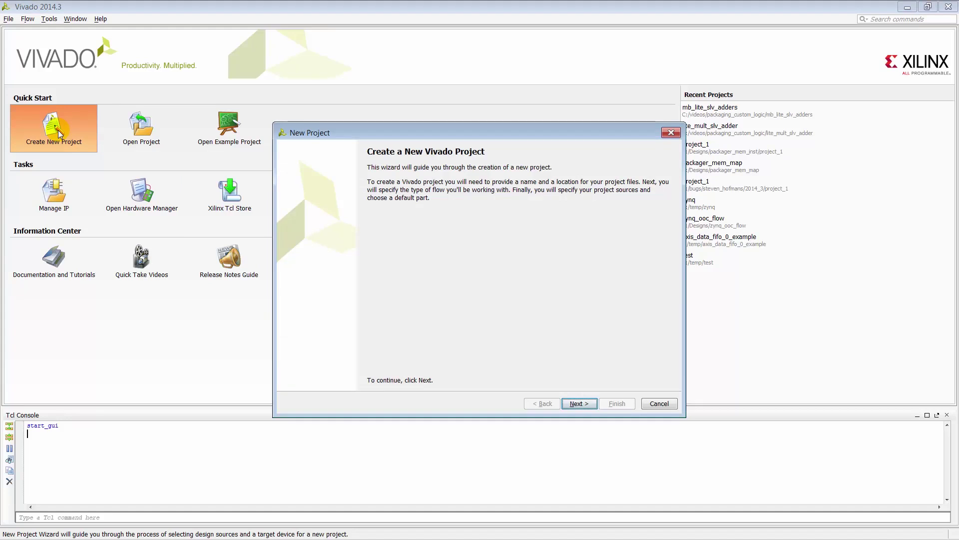
- Name the new project mb_lite_slv_adders, keeping the project location C:/videos/packaging_custom_logic
click(576, 403)
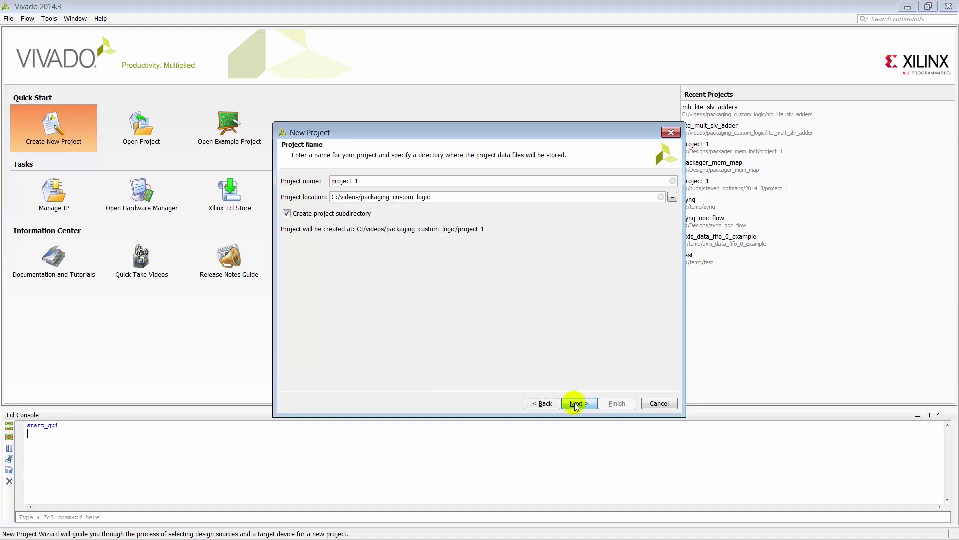
drag(373, 186, 294, 171)
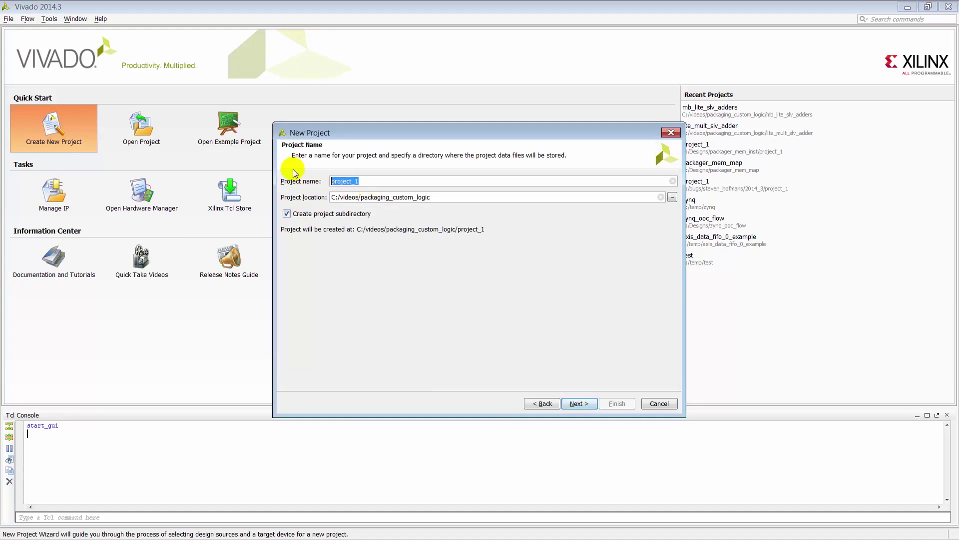
text(mb_lite_slv_adders)
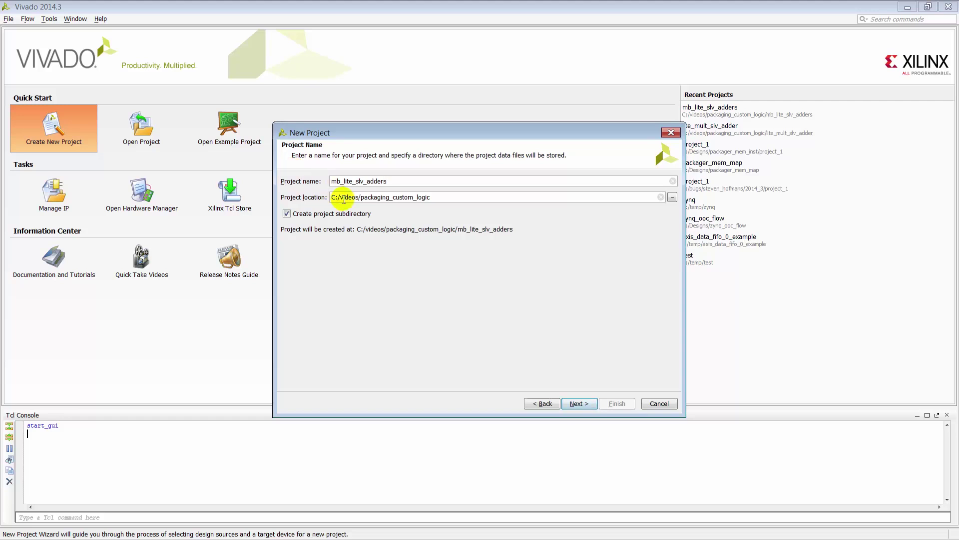
click(578, 403)
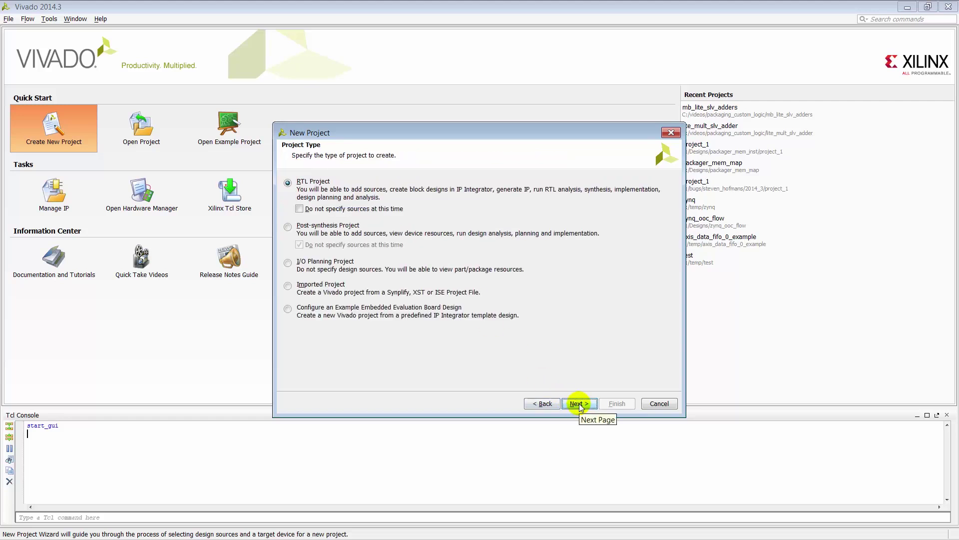
- Keep the RTL Project type and continue without adding any sources, existing IP or constraints
click(580, 404)
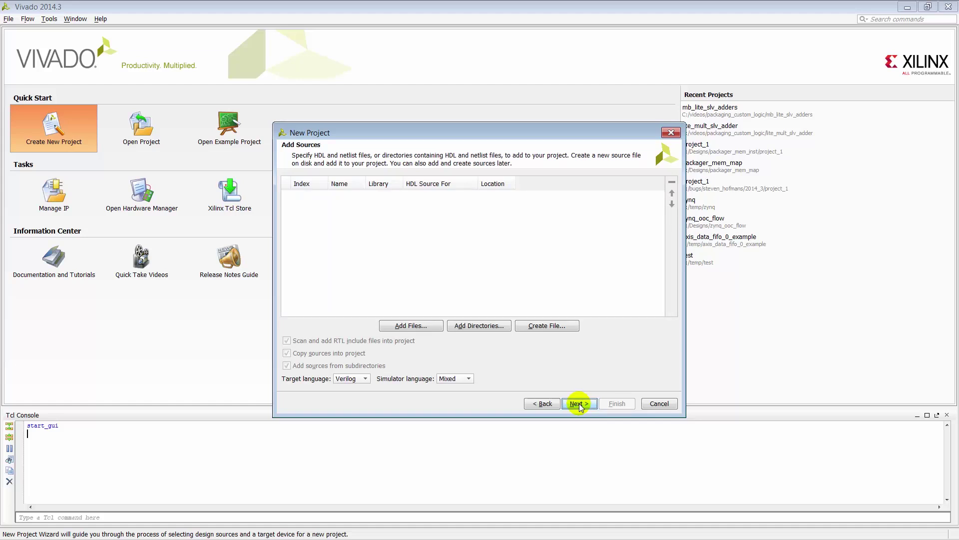
click(580, 403)
click(579, 403)
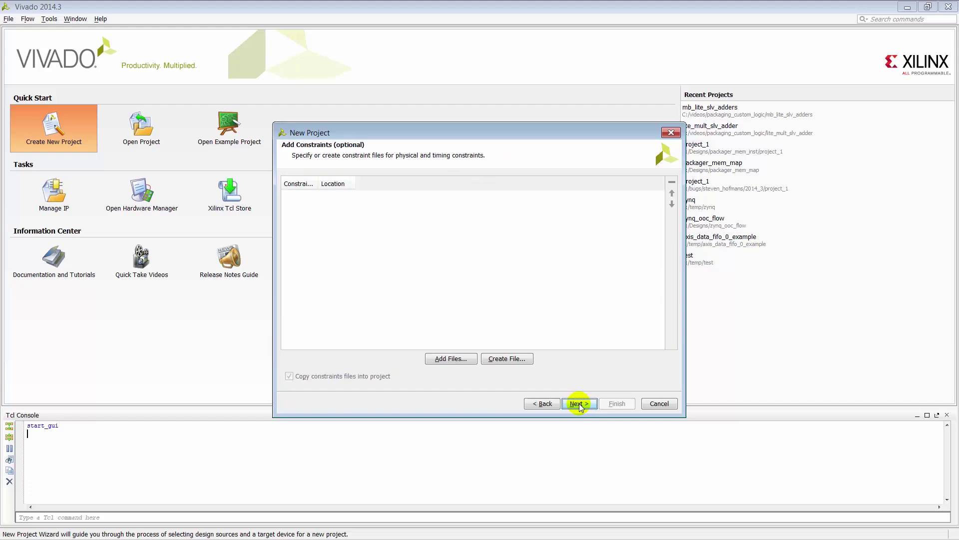
click(580, 403)
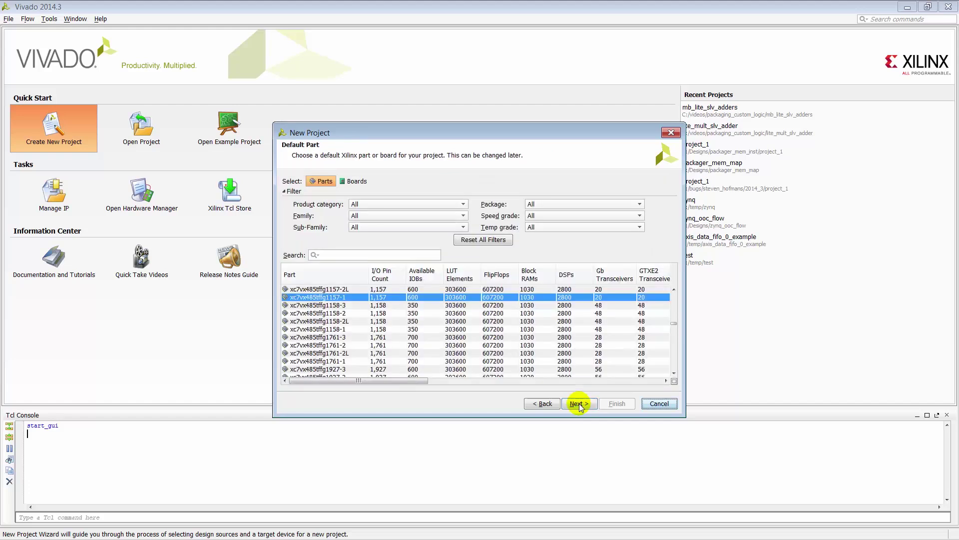
- Choose the Kintex-7 KC705 Evaluation Platform board as the default part and create the project
click(358, 182)
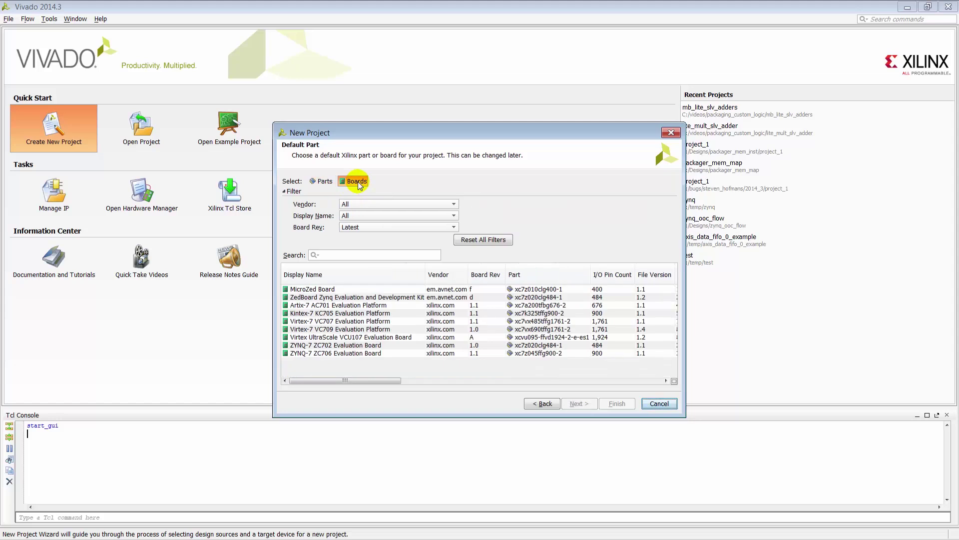
click(391, 315)
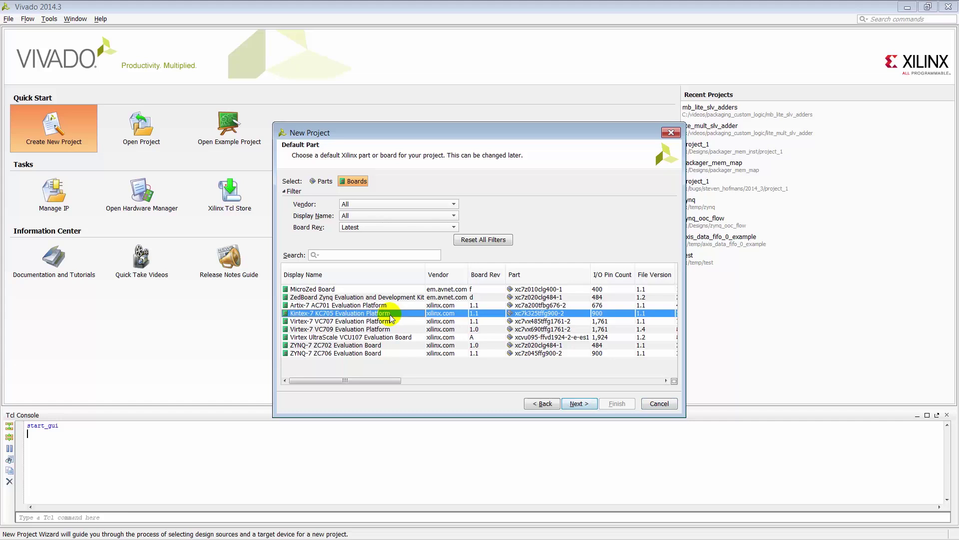
click(579, 404)
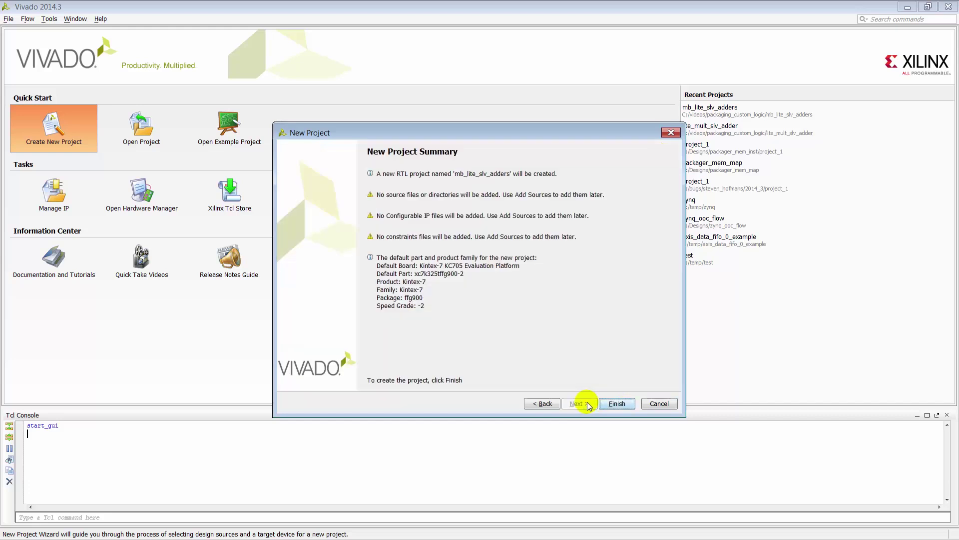
click(616, 403)
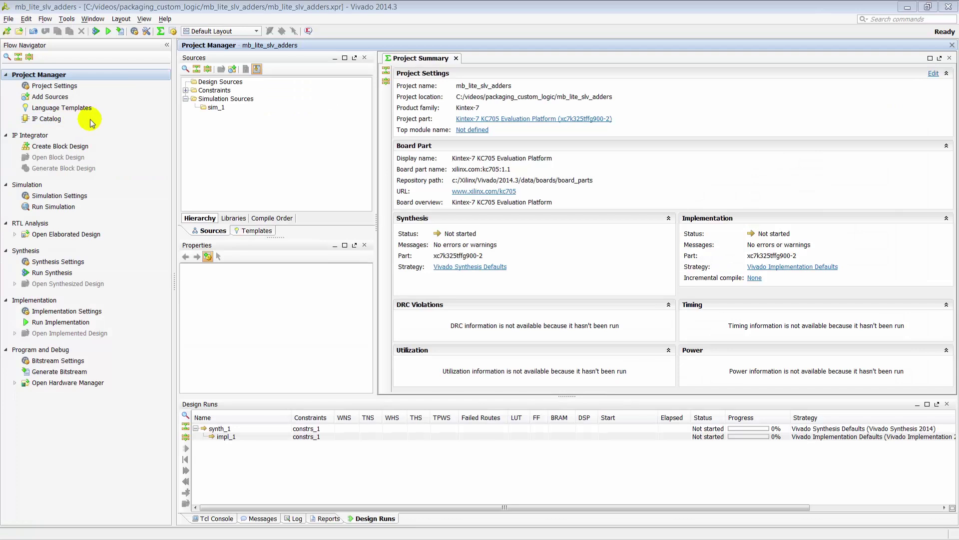
- Start the Create and Package IP wizard and choose to create a new AXI4 peripheral
click(67, 19)
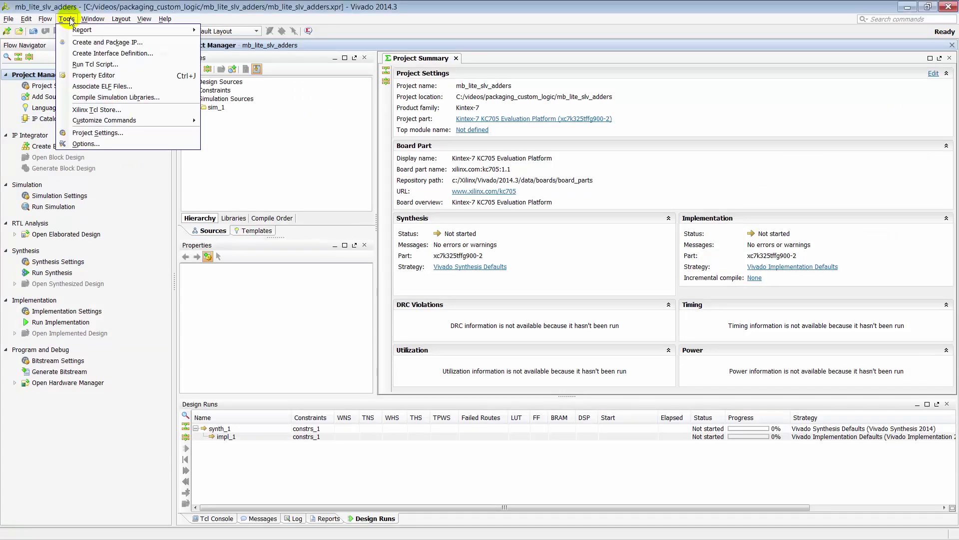
click(80, 43)
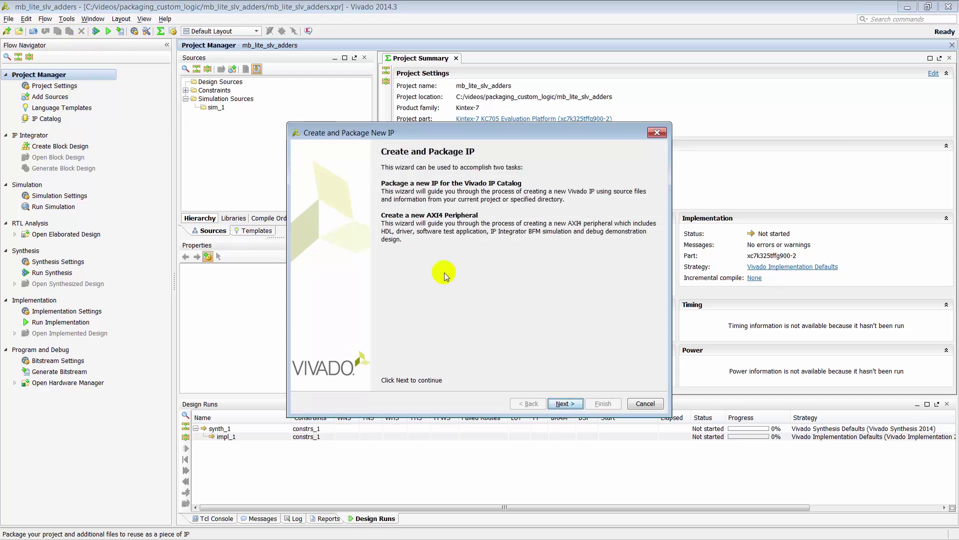
click(577, 402)
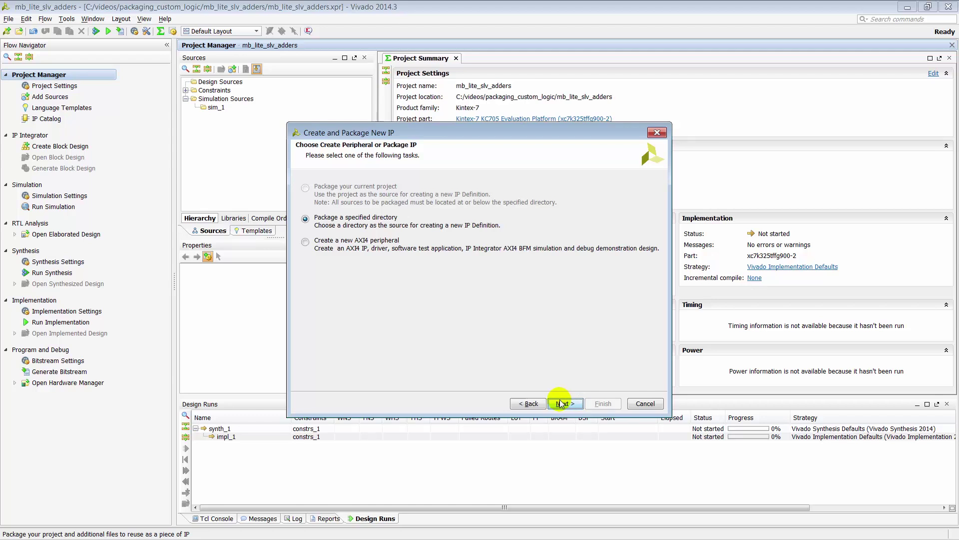
click(313, 245)
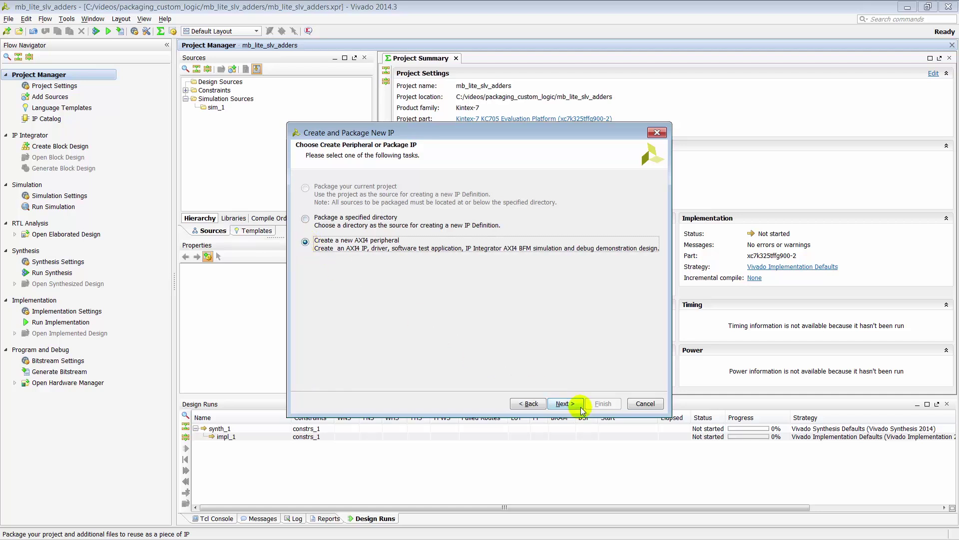
click(564, 403)
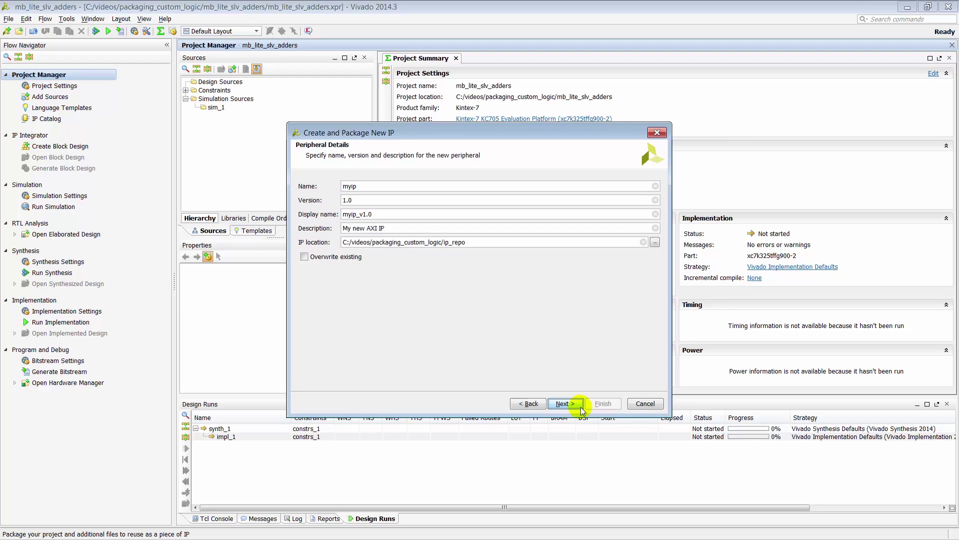
- Name the peripheral lite_slv_adder, set its description to AXI Lite Slave Adder, and continue to the interface settings
double_click(350, 186)
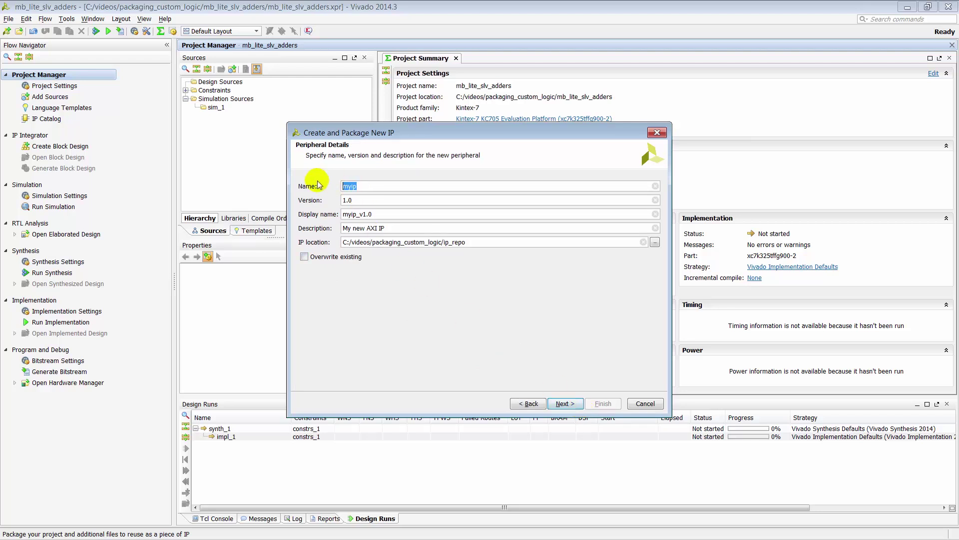
text(li)
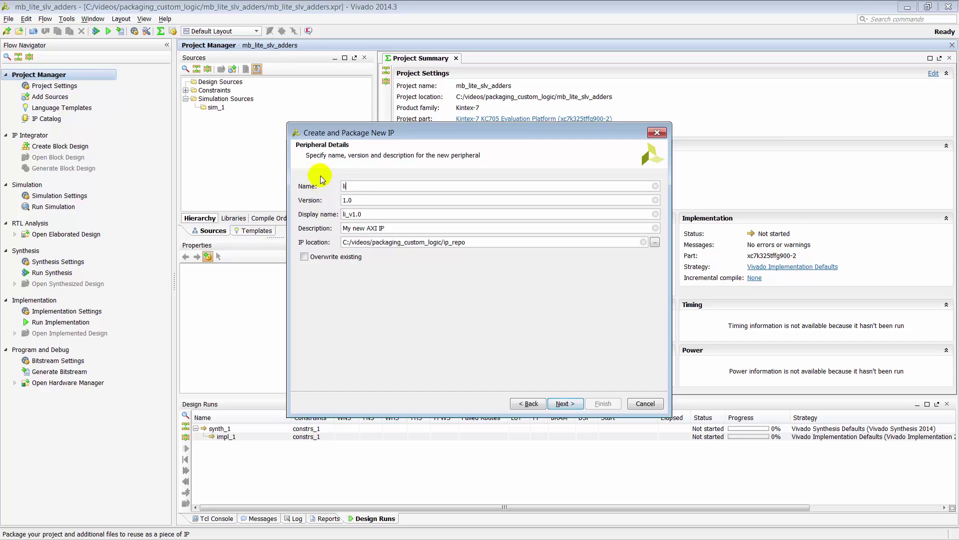
text(te_slv_adder)
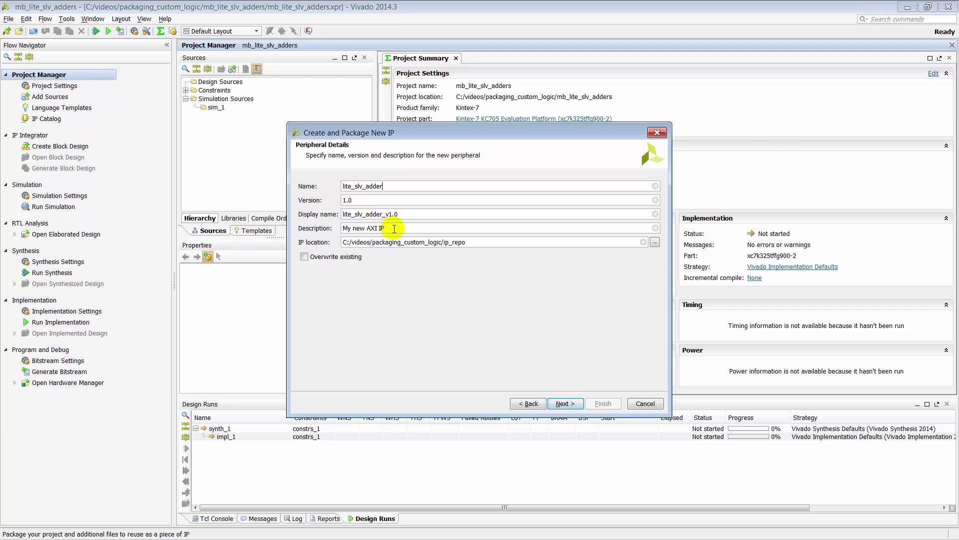
drag(395, 229, 322, 229)
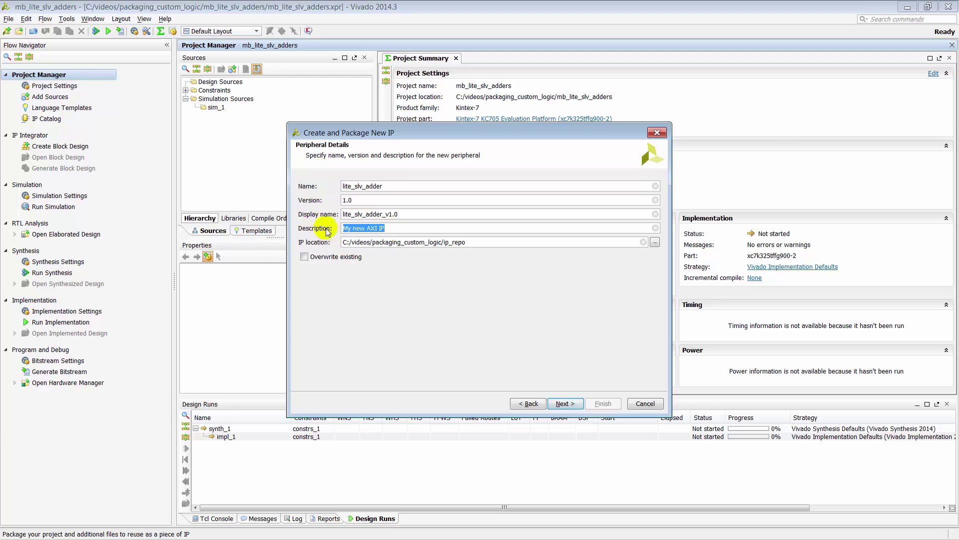
text(Lit)
key(BackSpace)
key(BackSpace)
key(BackSpace)
text(AXI Lite Slave Adder)
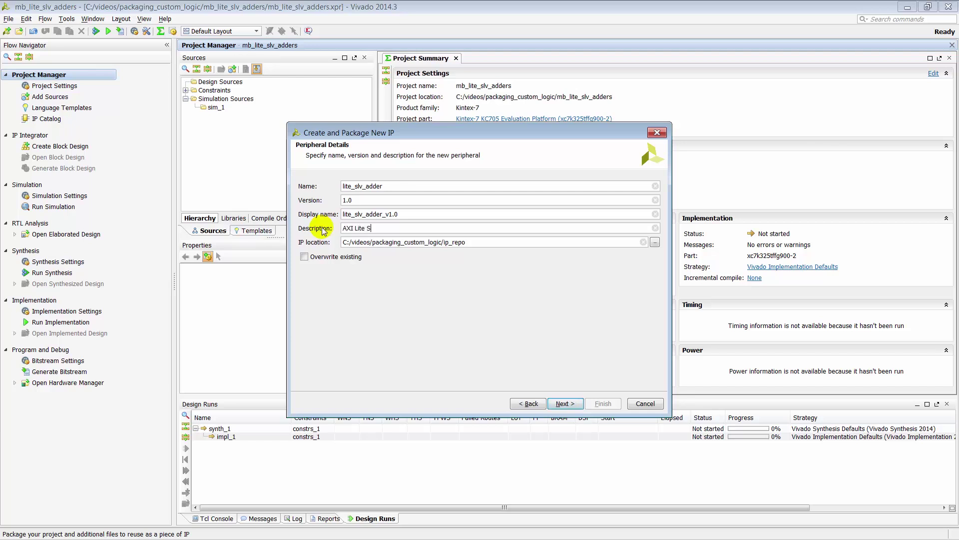
click(581, 404)
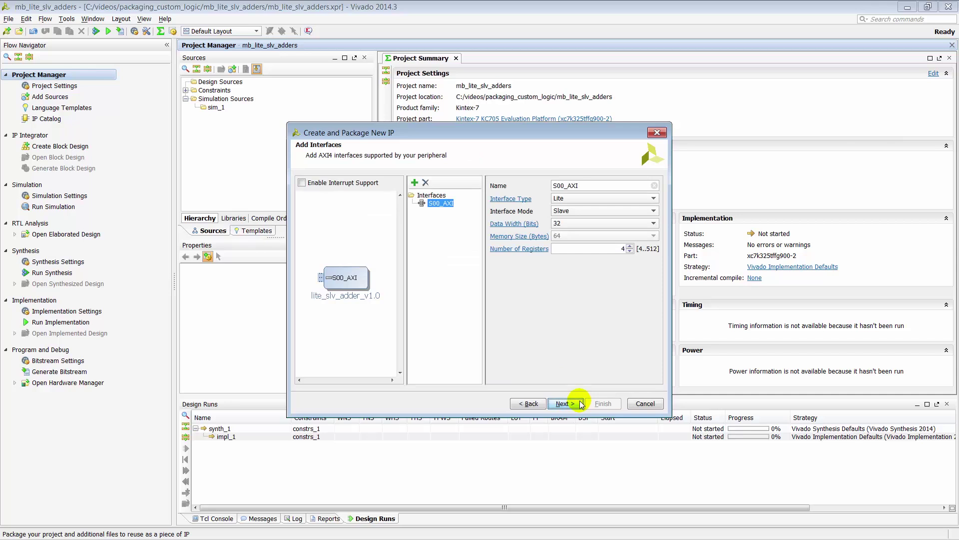
click(415, 183)
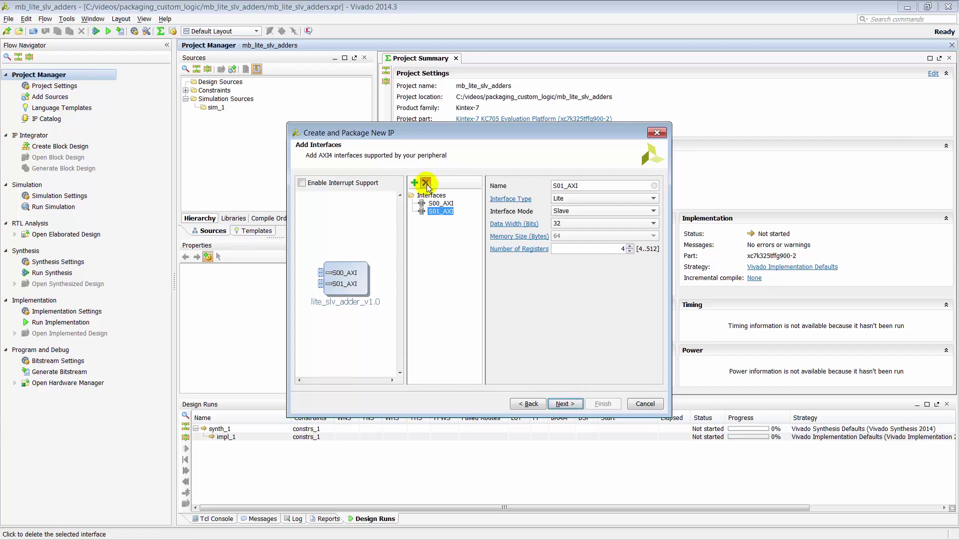
click(426, 183)
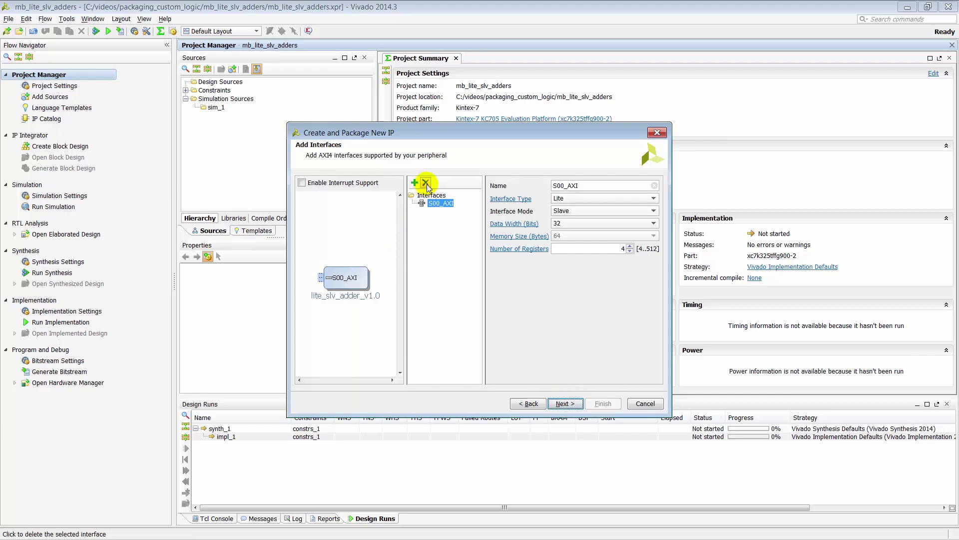
click(415, 183)
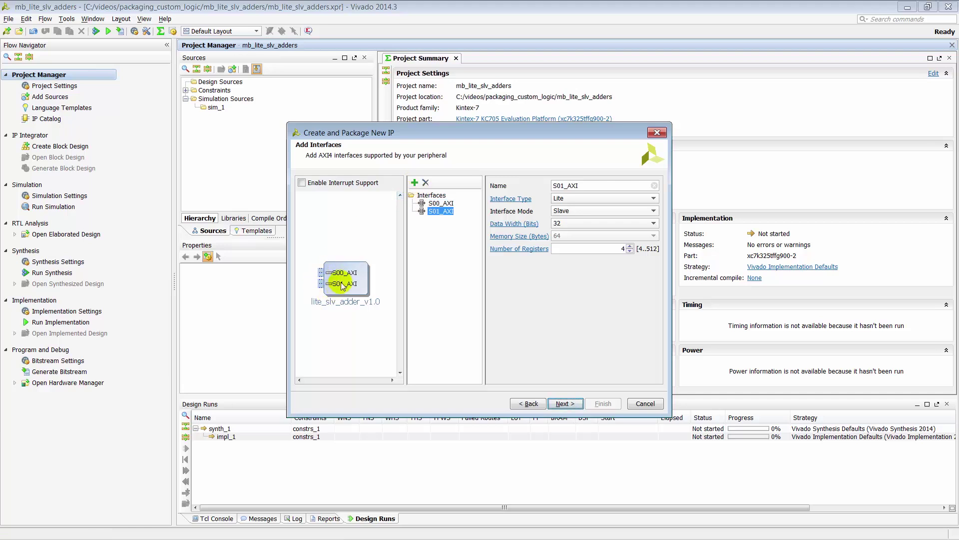
click(425, 183)
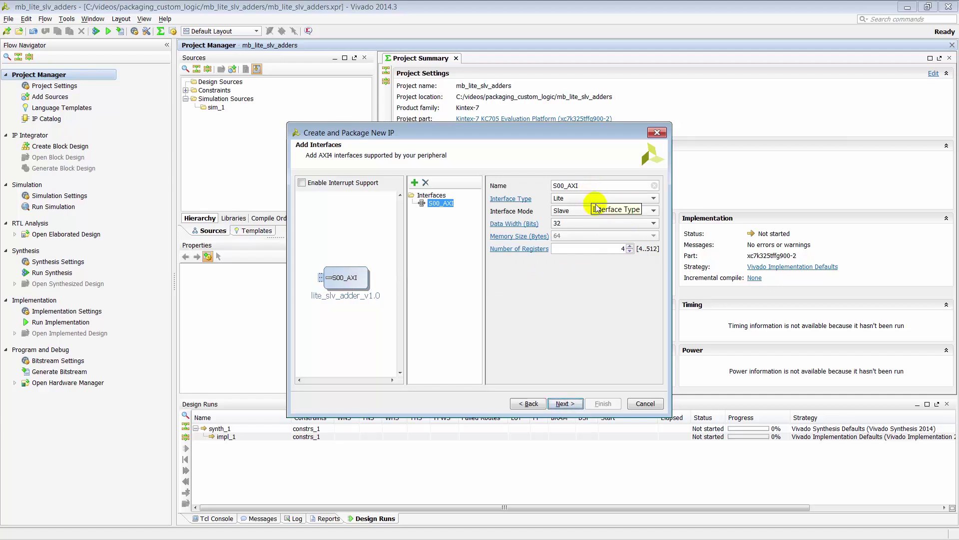
- Review the interface type and interface mode options of S00_AXI, keeping Lite and Slave
click(600, 200)
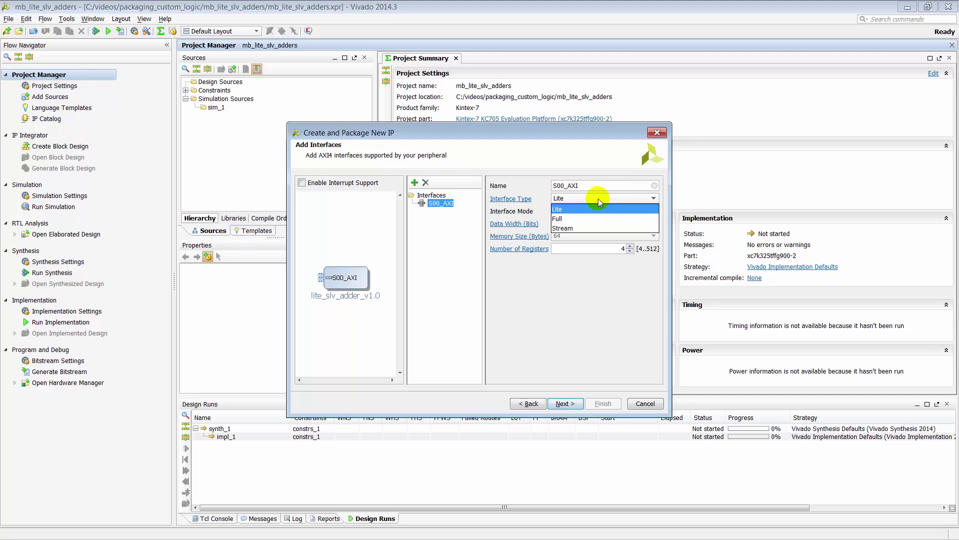
click(607, 208)
click(652, 211)
click(652, 213)
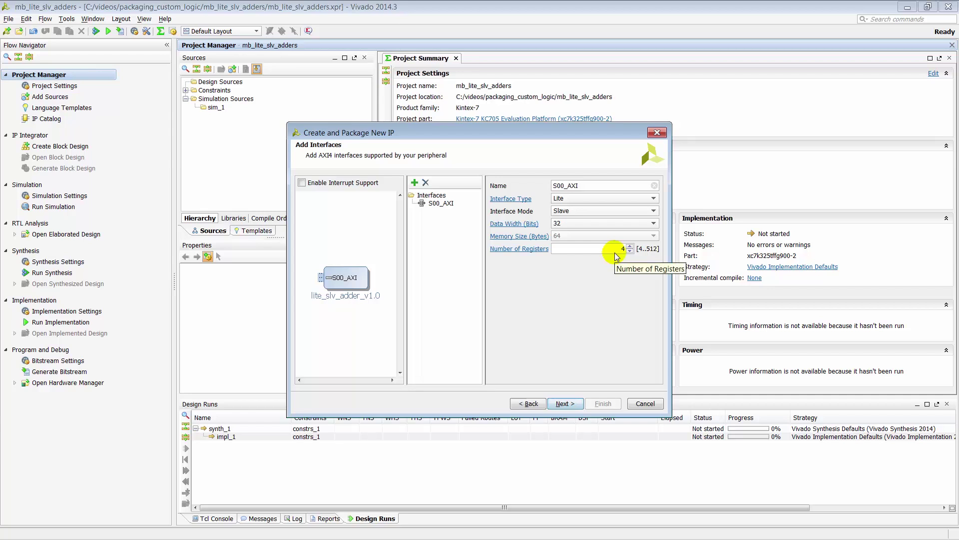
- Add two more Lite slave interfaces and rename the three interfaces S0_AXI, S1_AXI and S2_AXI
click(415, 183)
click(416, 184)
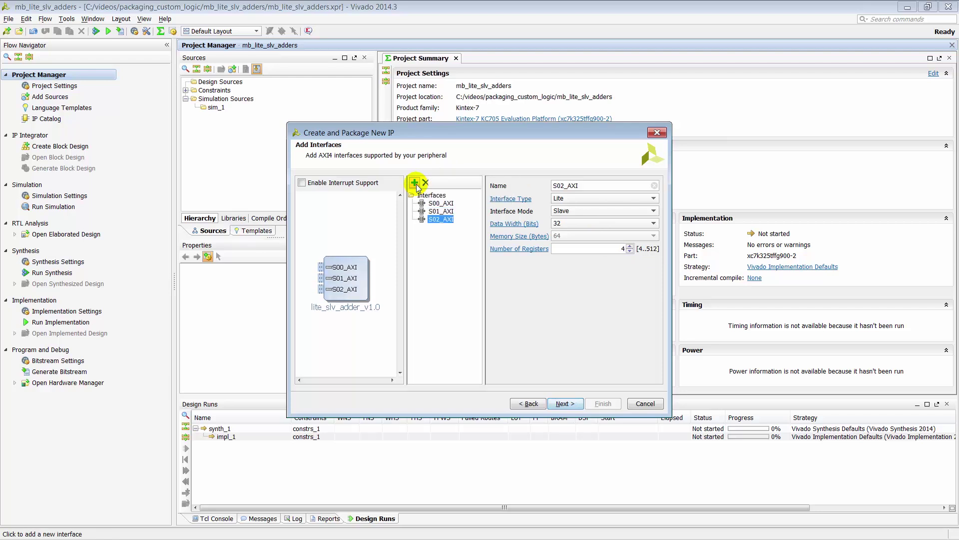
click(442, 203)
click(563, 187)
key(BackSpace)
click(442, 211)
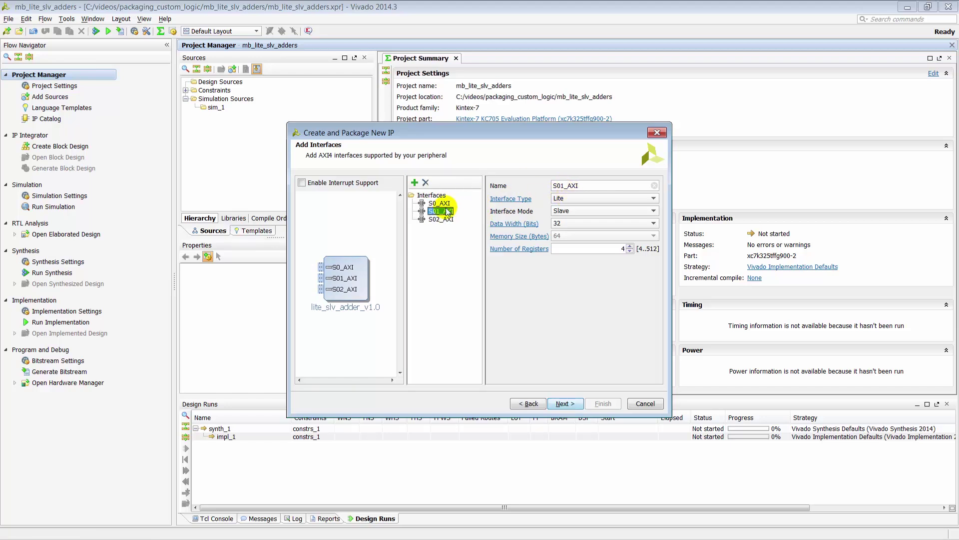
click(561, 185)
key(BackSpace)
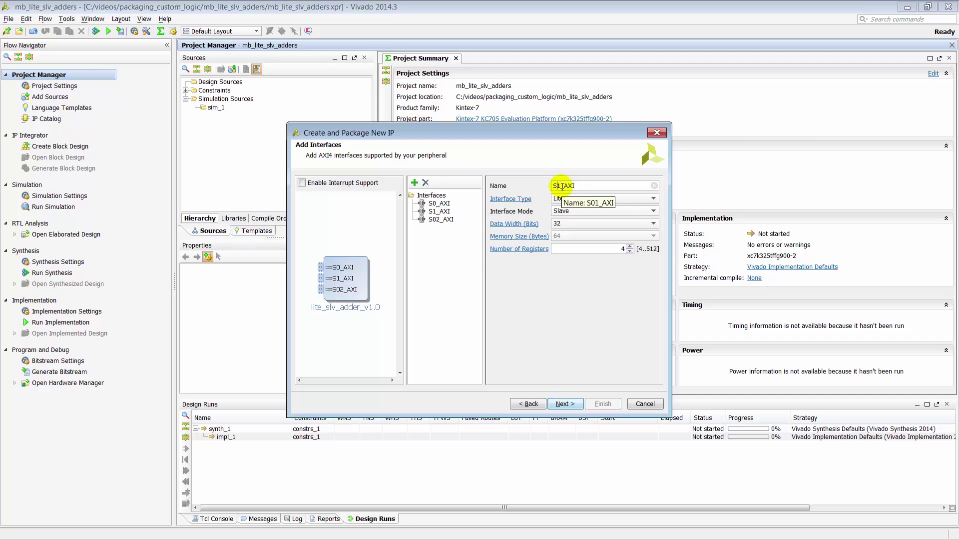
click(441, 219)
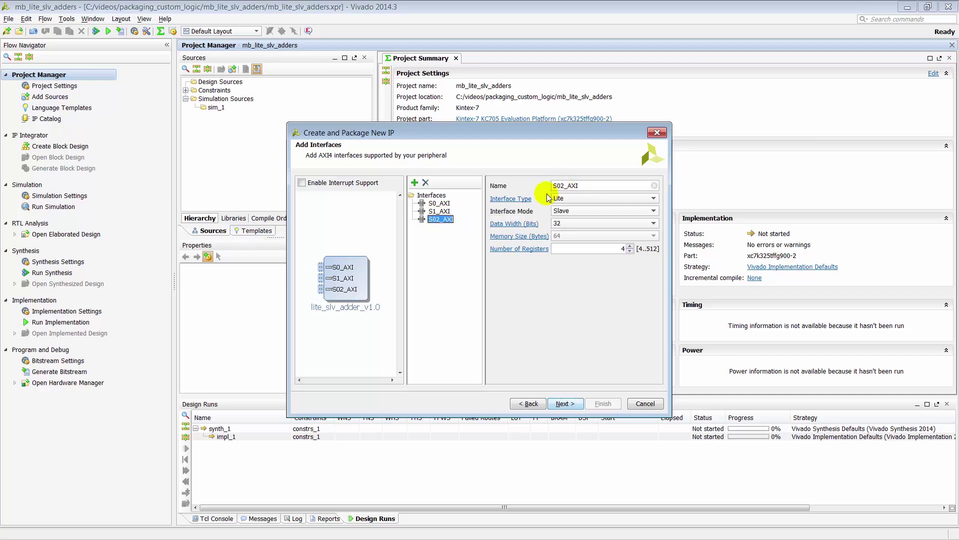
click(561, 186)
key(BackSpace)
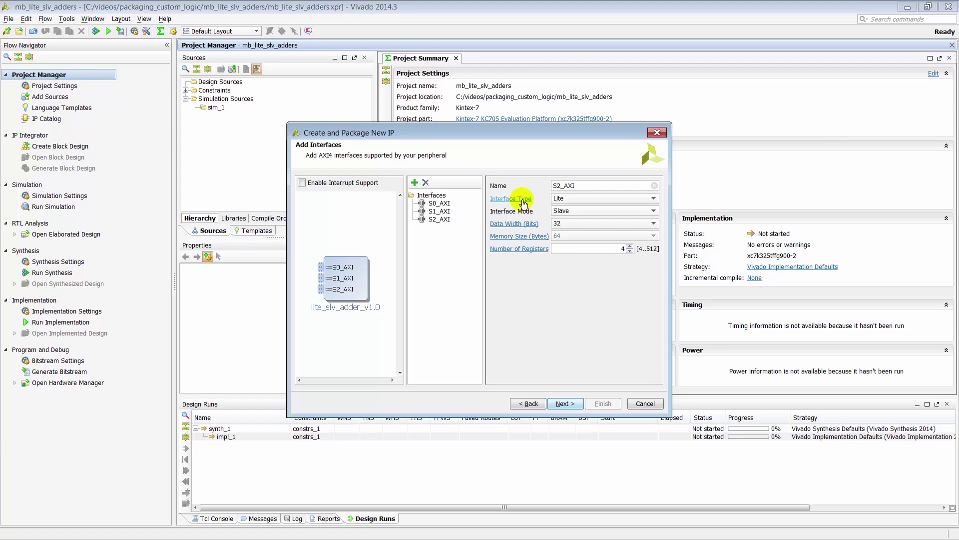
- Read the help descriptions for the Interface Type and Data Width settings of S2_AXI
mouse_move(523, 203)
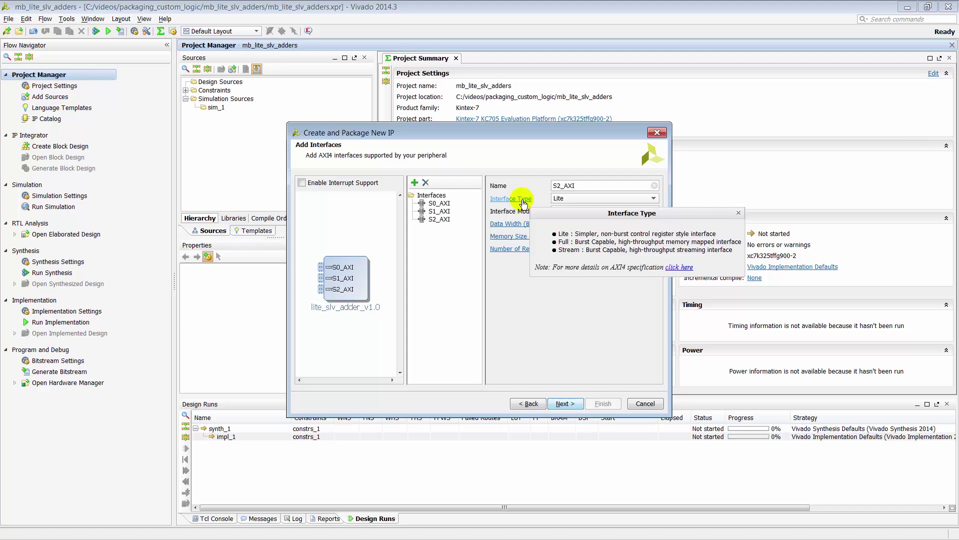
mouse_move(517, 224)
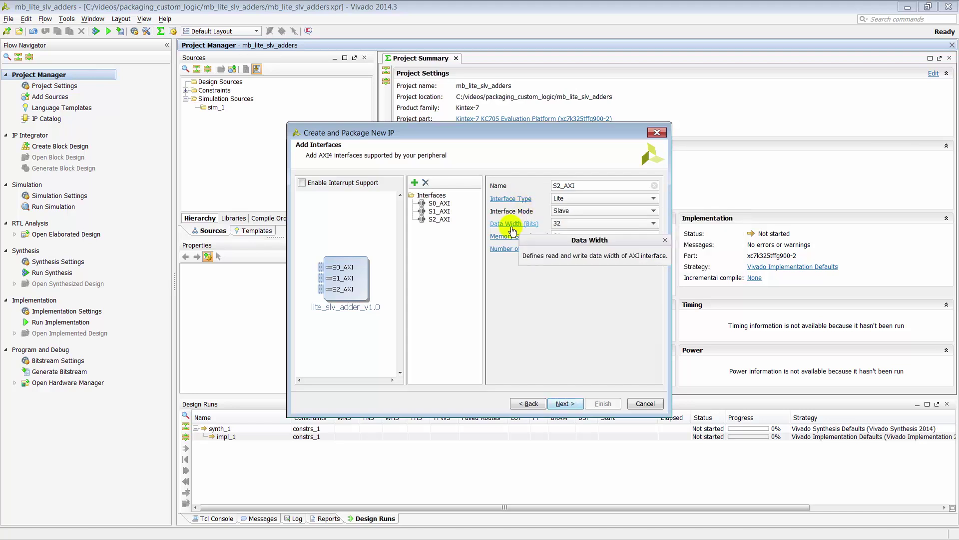
- Finish creating the peripheral with the Edit IP option and maximize the IP editing project window
click(565, 403)
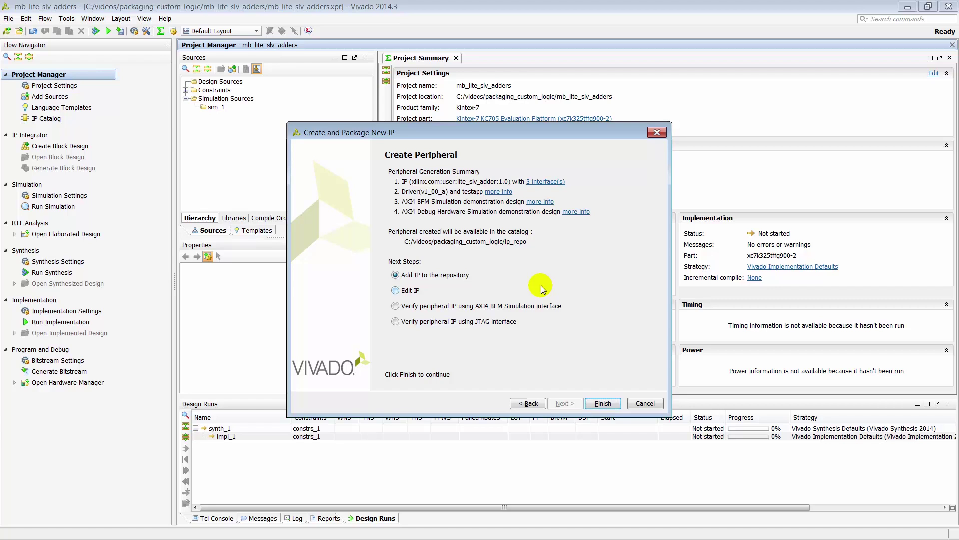
click(406, 291)
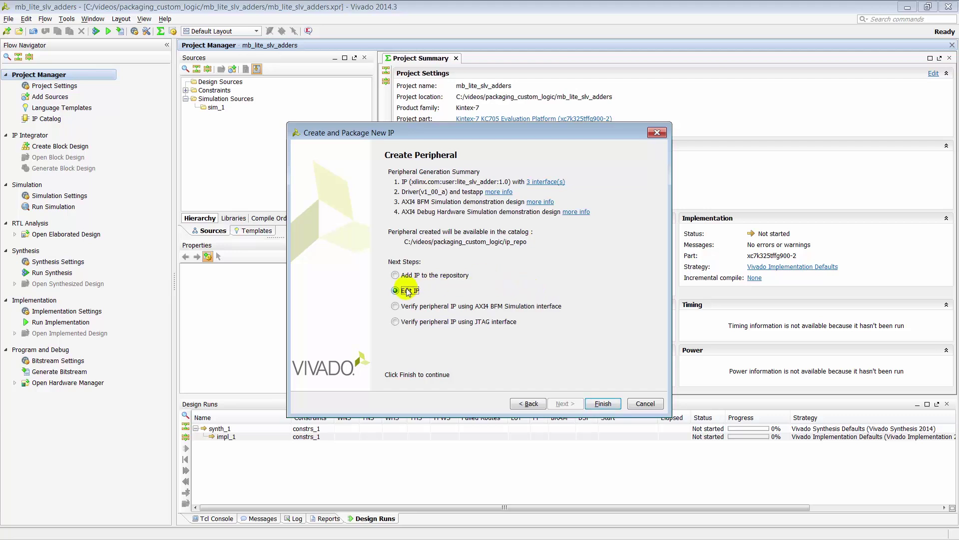
click(603, 403)
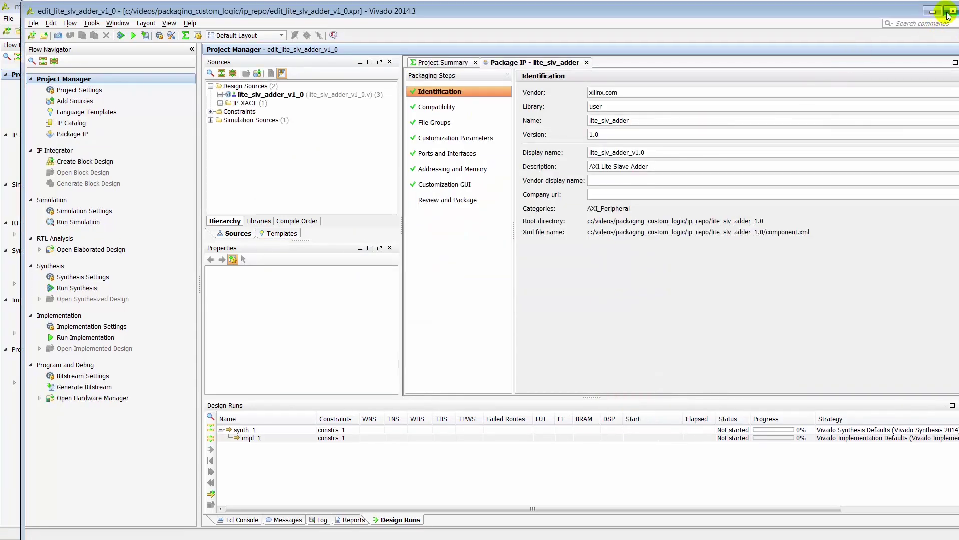
click(948, 14)
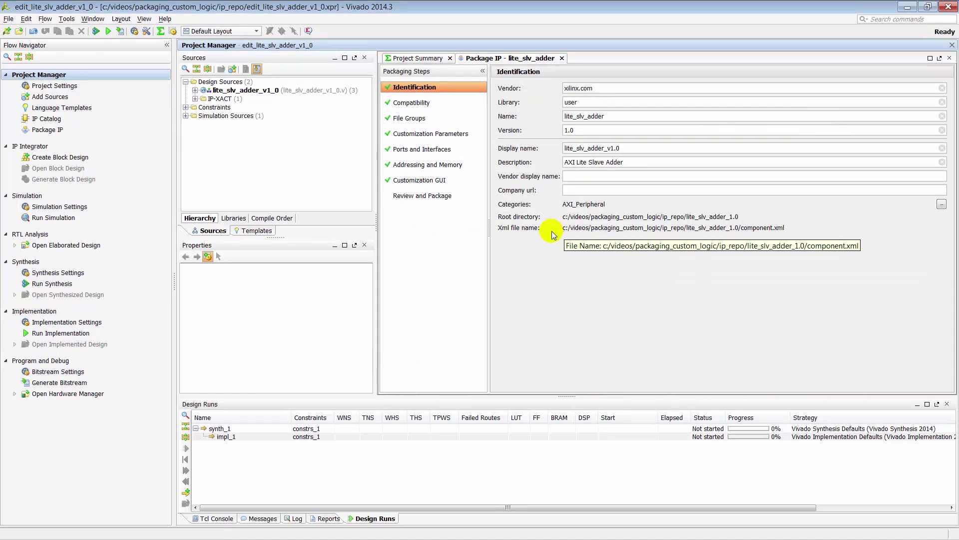
- Review the IP's identification details, the compatible family options and the life cycle choices for kintex7
click(432, 87)
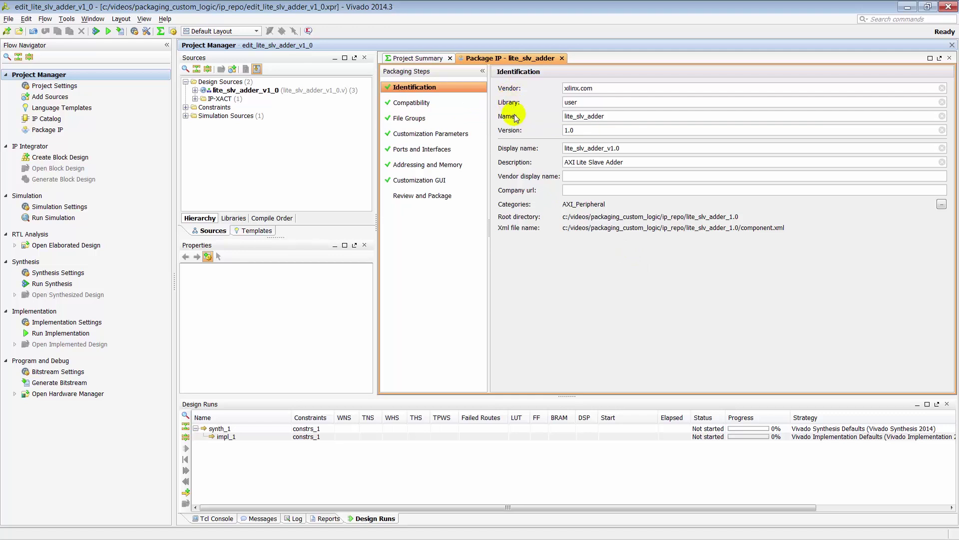
mouse_move(518, 133)
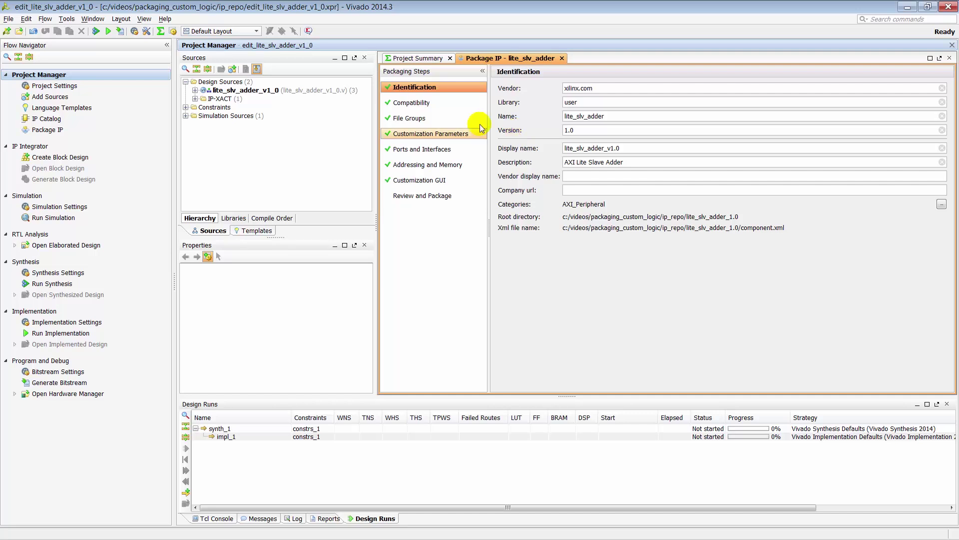
click(439, 102)
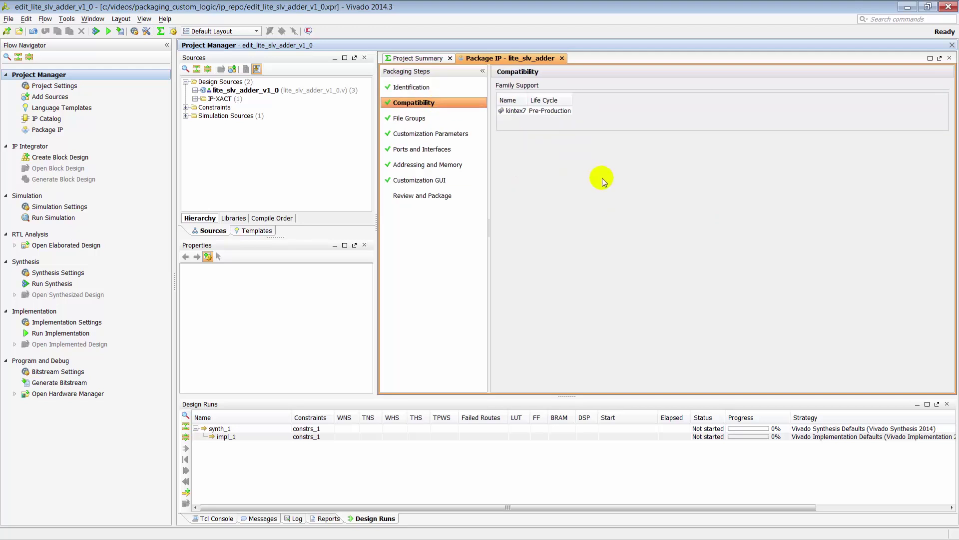
right_click(523, 115)
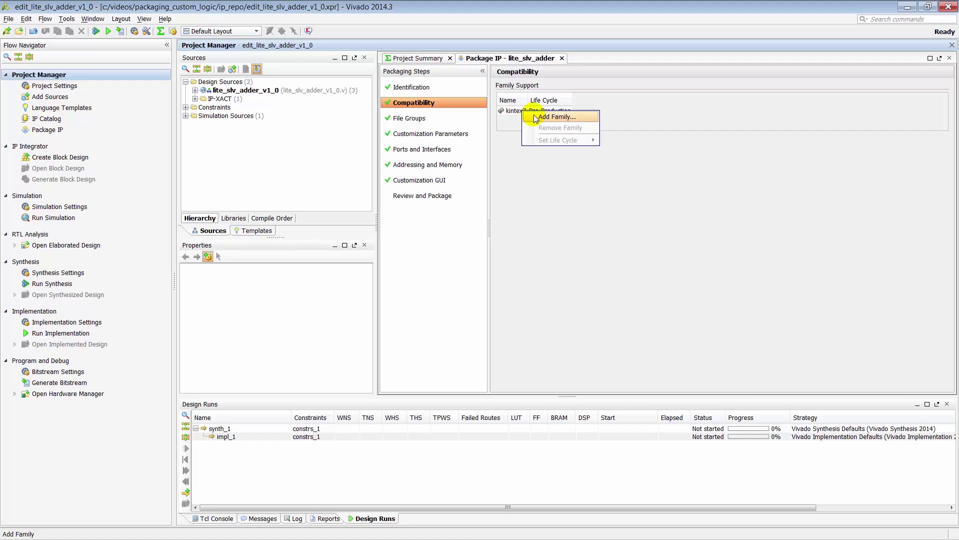
click(550, 167)
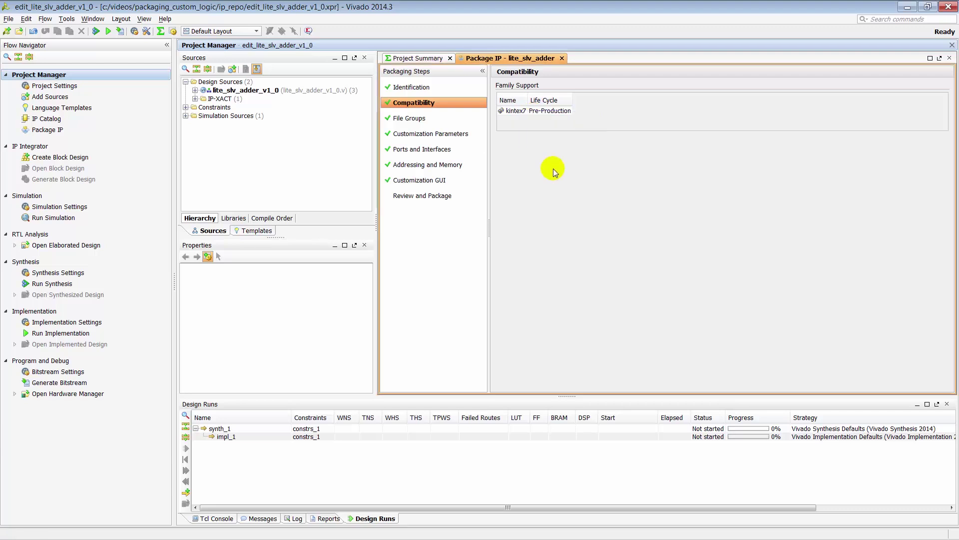
click(556, 111)
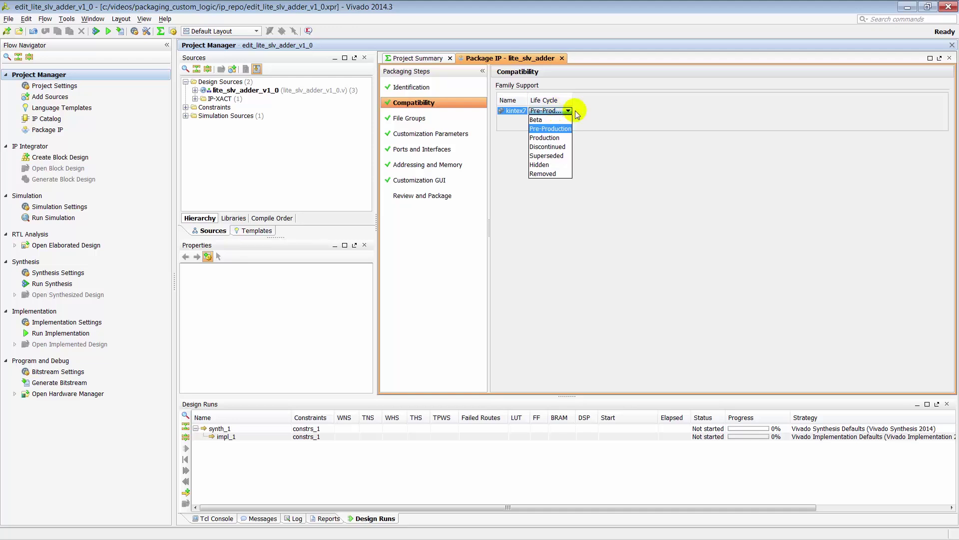
click(555, 110)
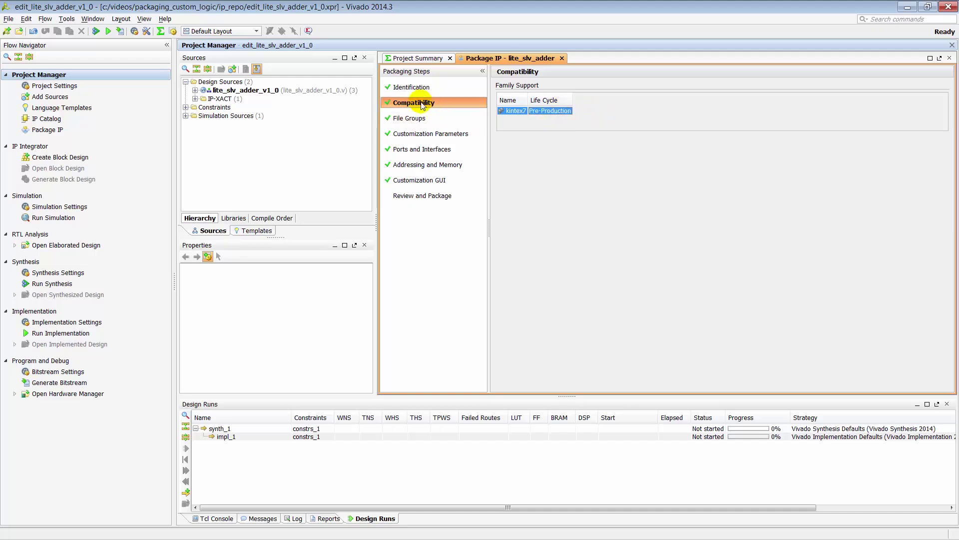
- Examine all files in the IP's file groups, and the customization parameters with their available actions
click(408, 118)
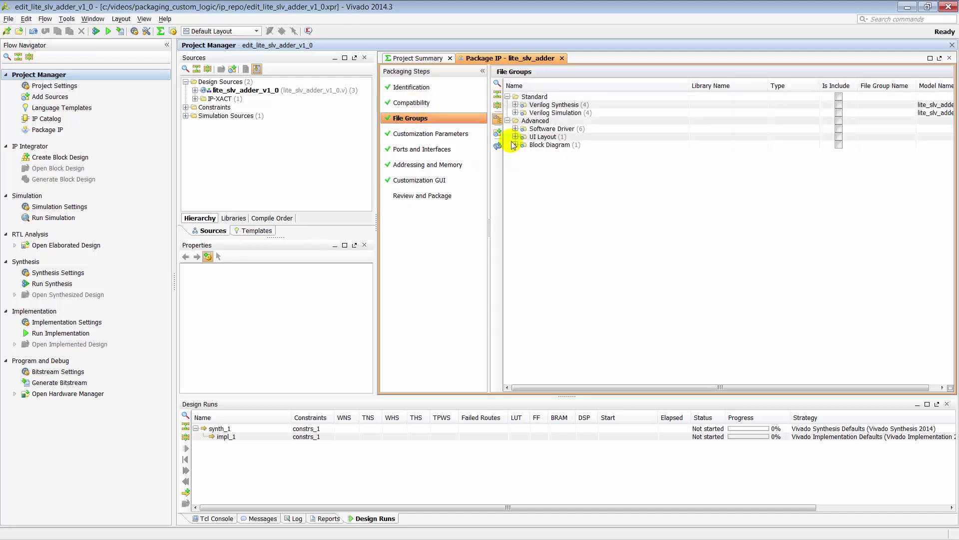
click(497, 105)
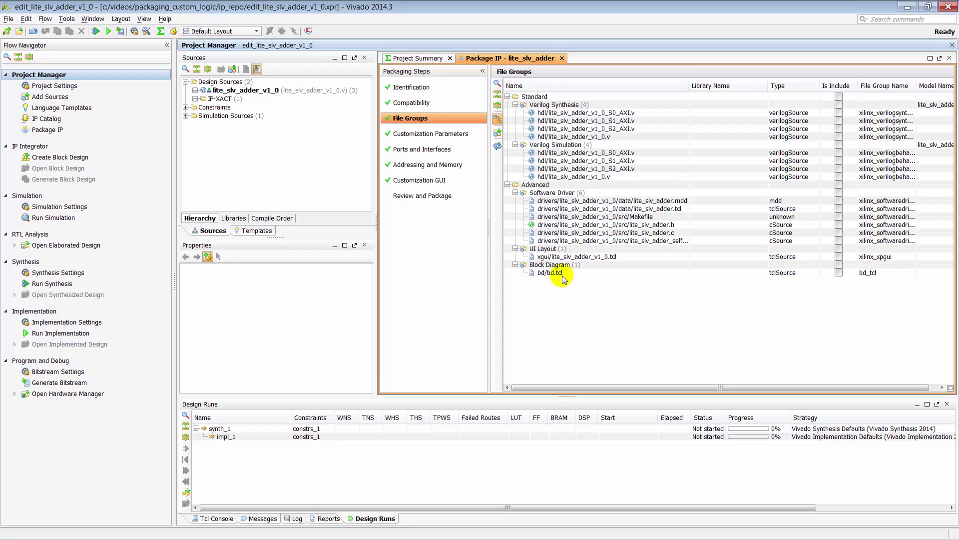
click(436, 133)
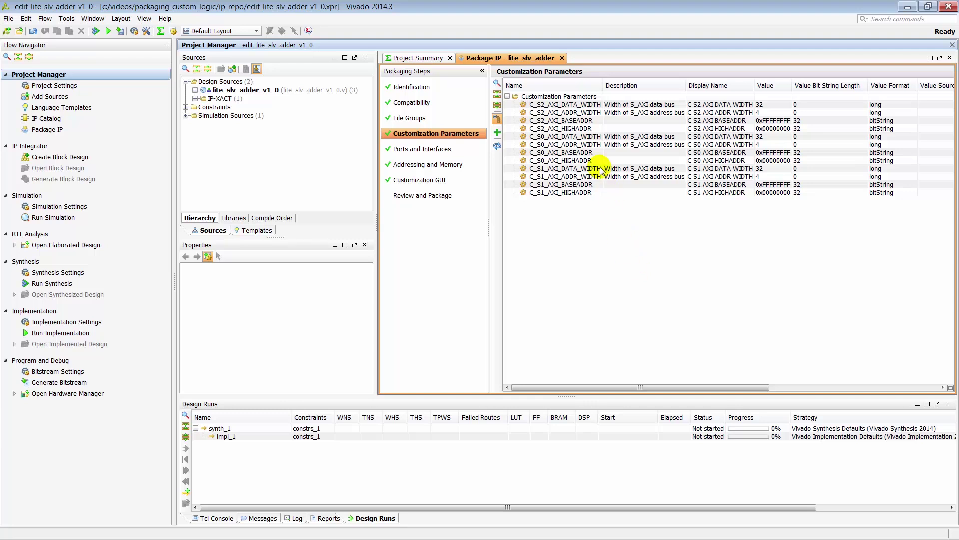
right_click(566, 212)
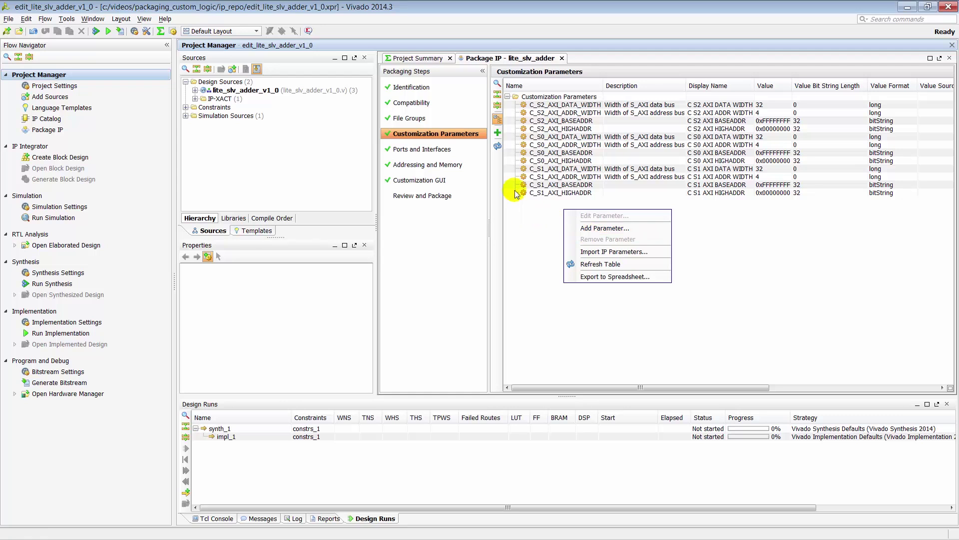
- Review the IP's expanded ports and interfaces, addressing and memory maps, customization GUI layout, and packaging summary
click(427, 148)
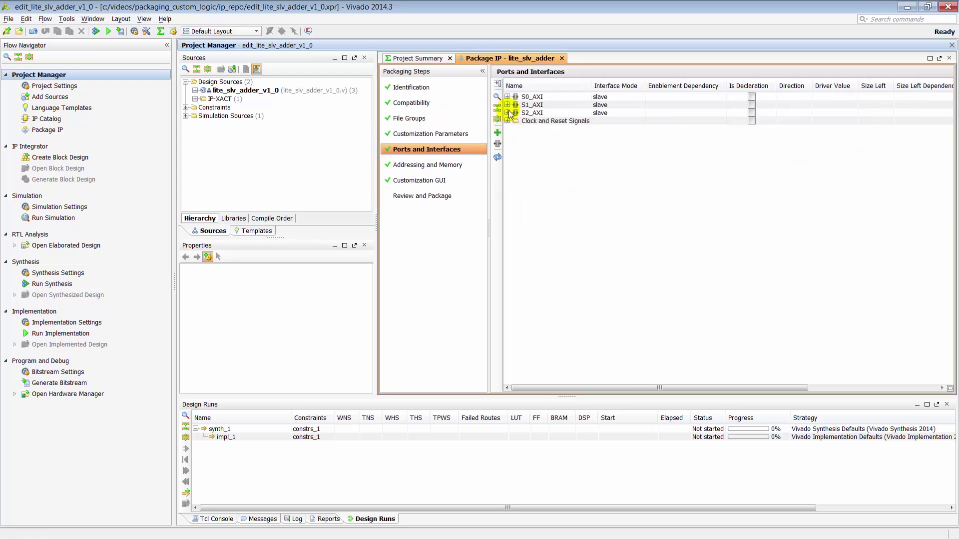
click(497, 119)
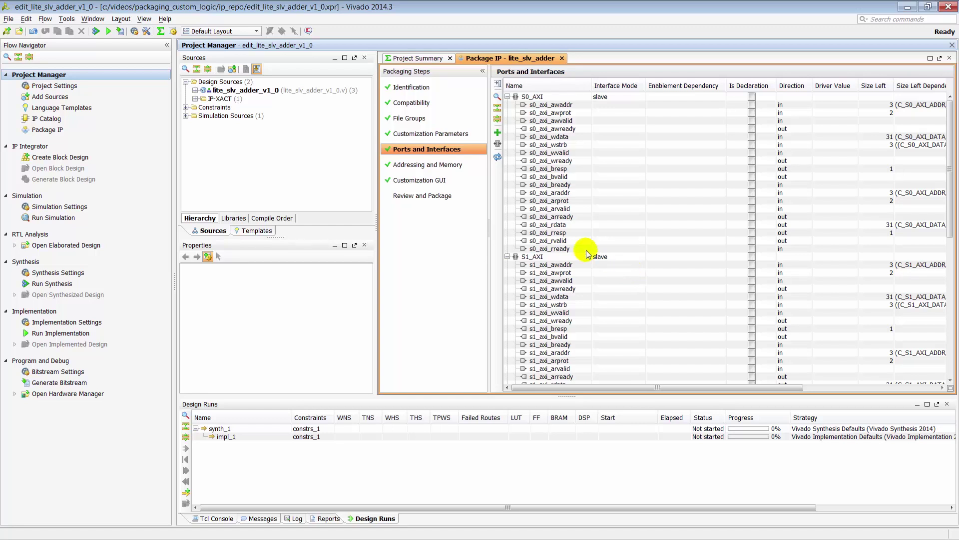
click(425, 164)
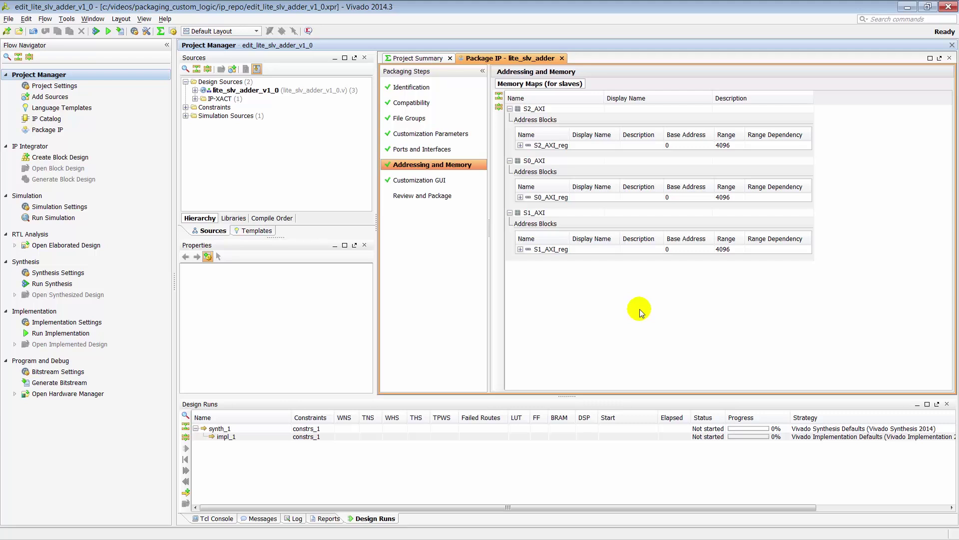
click(430, 181)
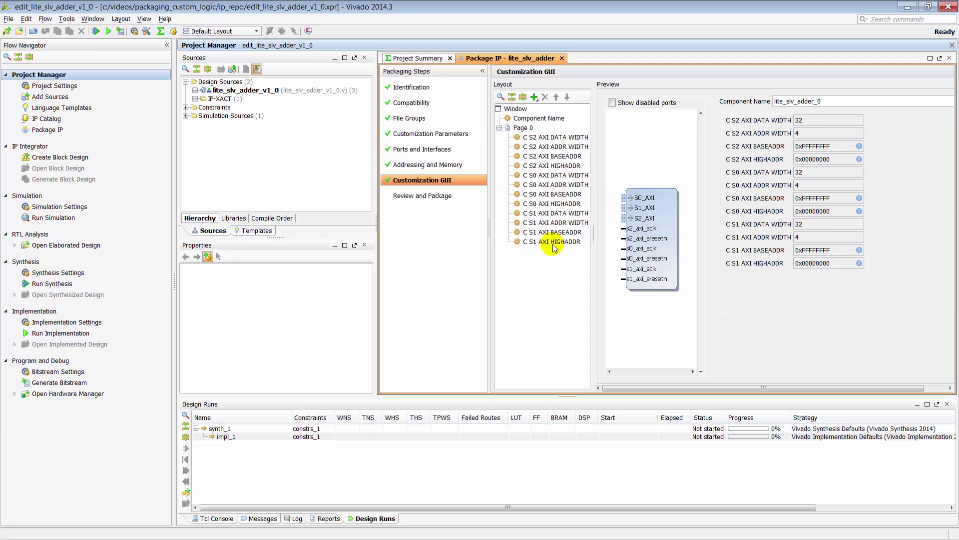
right_click(530, 130)
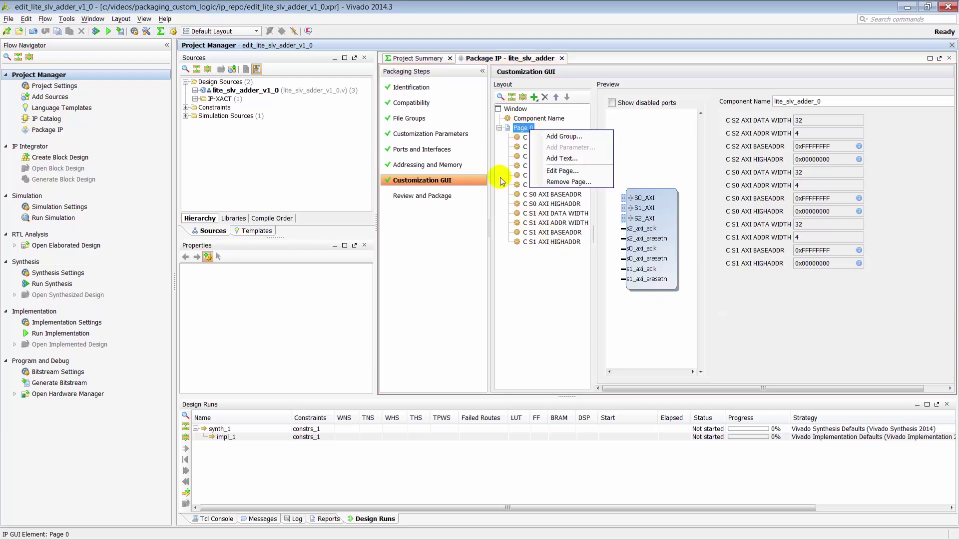
click(514, 258)
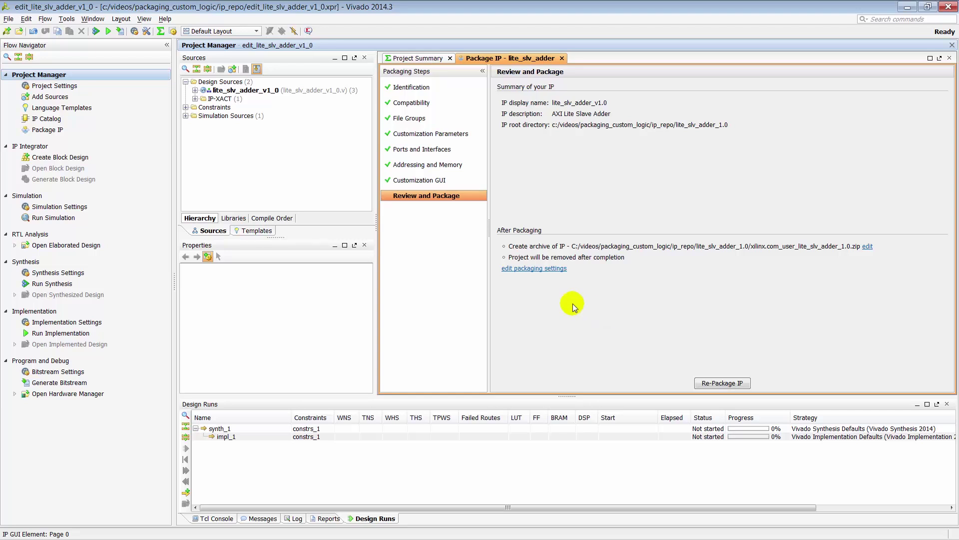
- Open the S0_AXI instance's Verilog source and add the user parameter data_width = 31
click(195, 90)
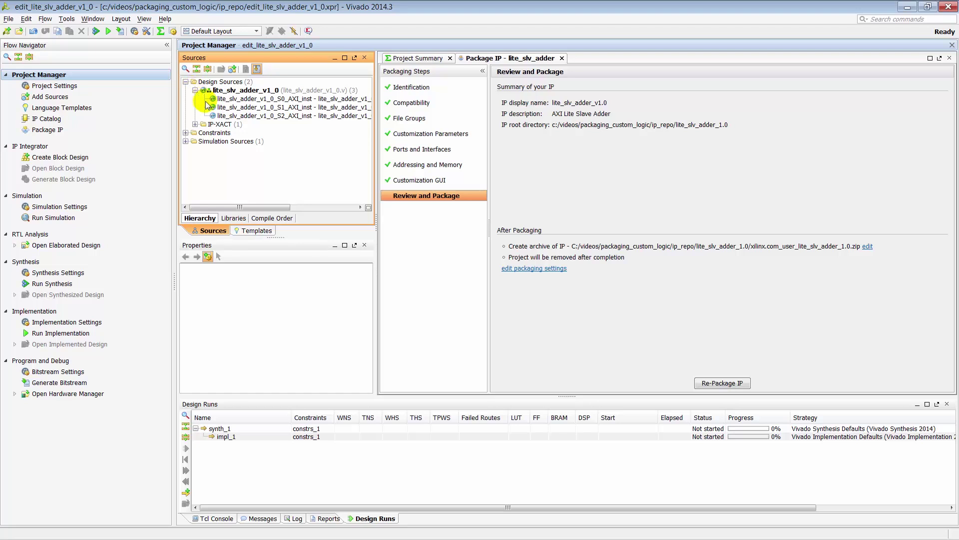
double_click(253, 100)
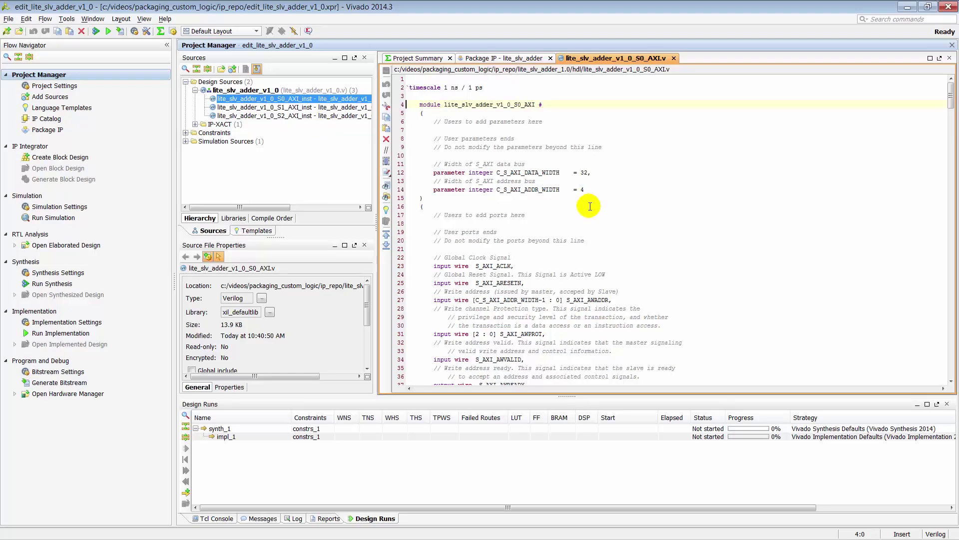
click(554, 118)
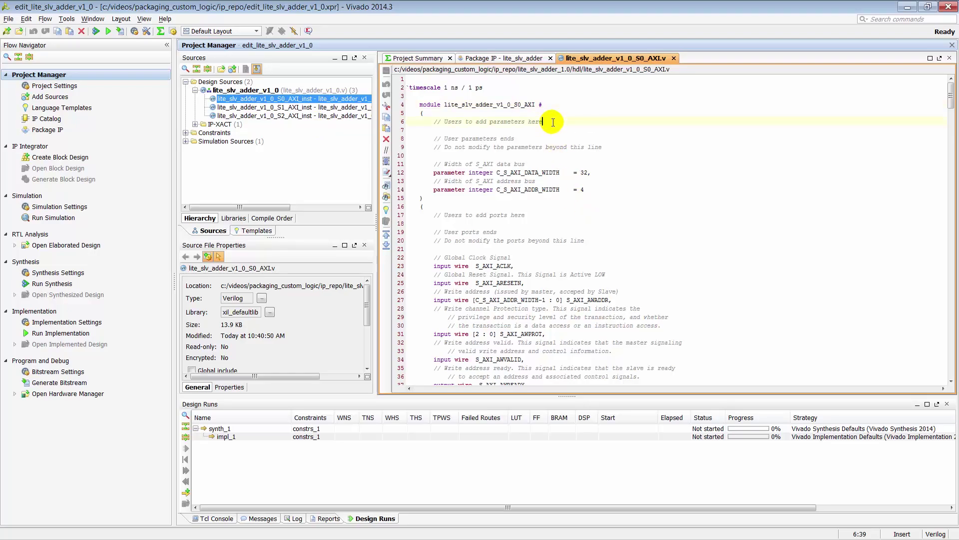
key(Return)
text(pa)
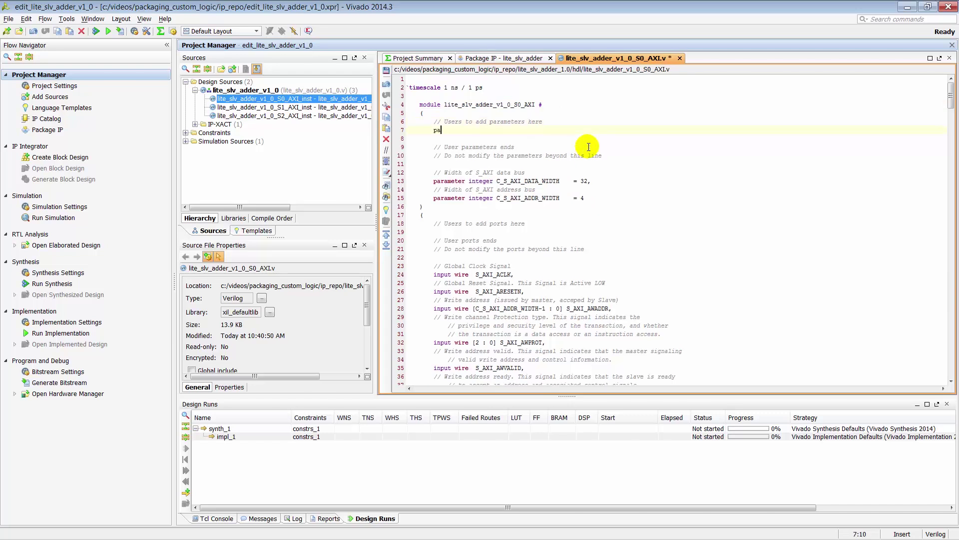
text(rameter data_width = 31,)
- Add the output ports [data_width:0] sum_0 and carry_out_0 to the user ports section of the S0_AXI module
click(530, 223)
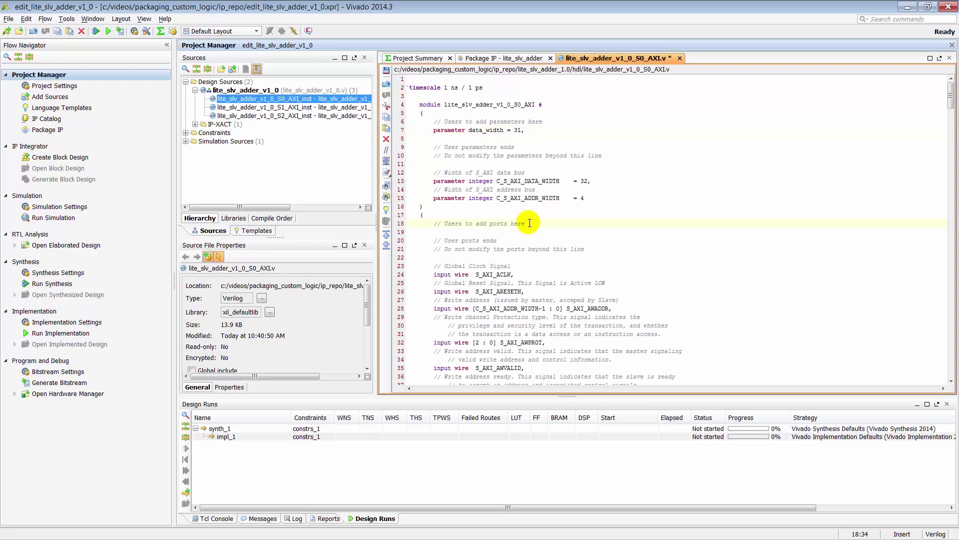
key(Return)
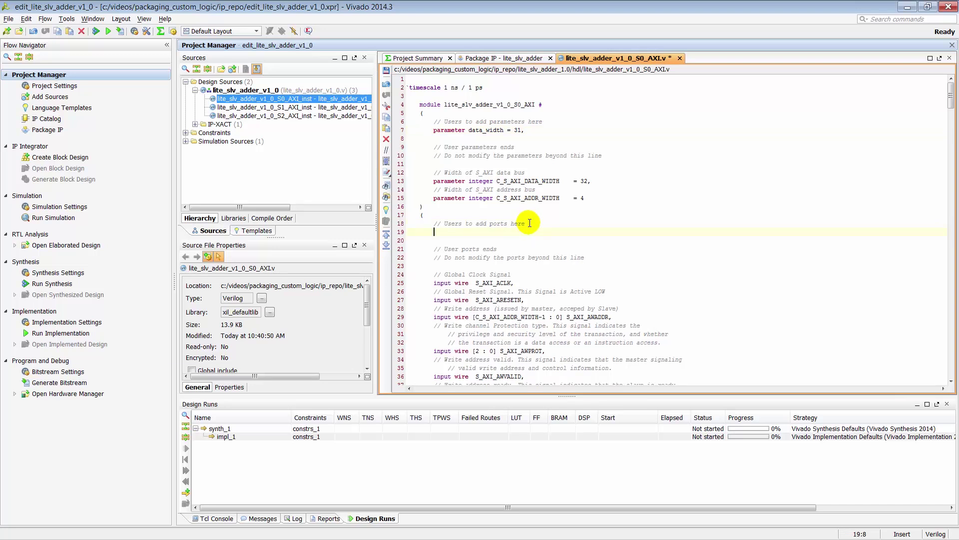
text(output [data_width:0] sum_0, output carry_out_0,)
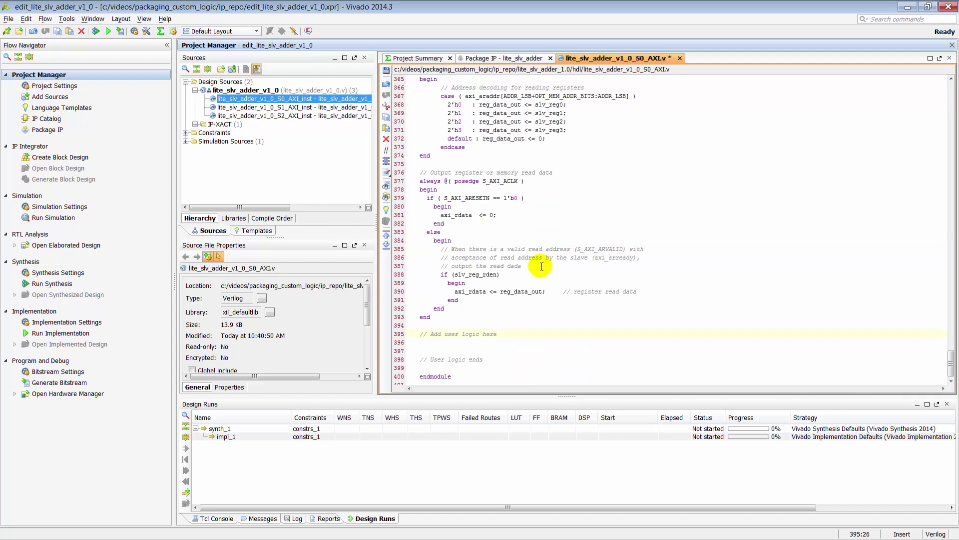
- Instantiate adder_32bit in the S0_AXI user logic, wiring data_width, sum_0, carry_out_0, slv_reg0, slv_reg1 and slv_reg2[0], and save the file
key(Return)
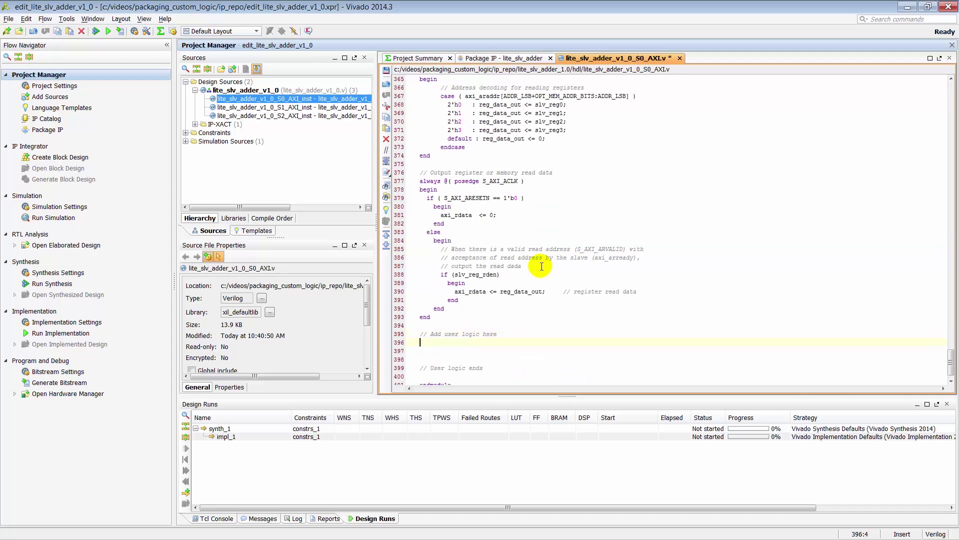
text(adder_32bit # (     .data_width(data_width)     ) adder_32bit_inst (     .sum(sum_0),     .carry_out(carry_out_0),     .data_1(slv_reg0),     .data_2(slv_reg1),     .carry_in(slv_reg2[0])     );)
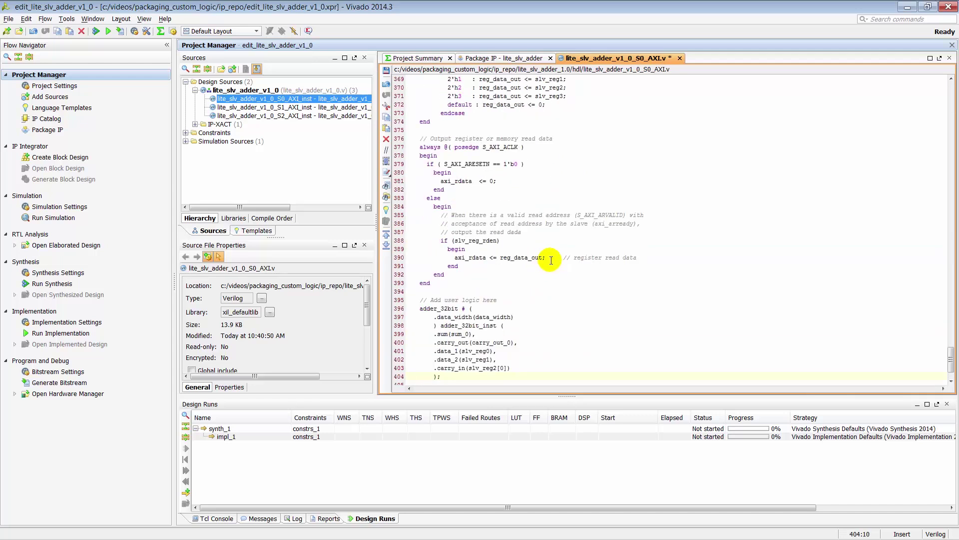
scroll(541, 266, down, 2)
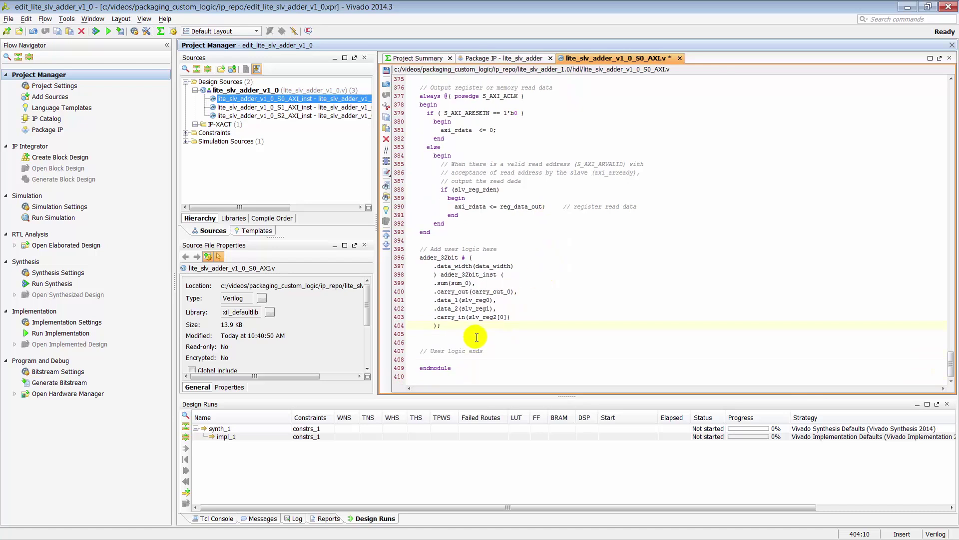
click(478, 334)
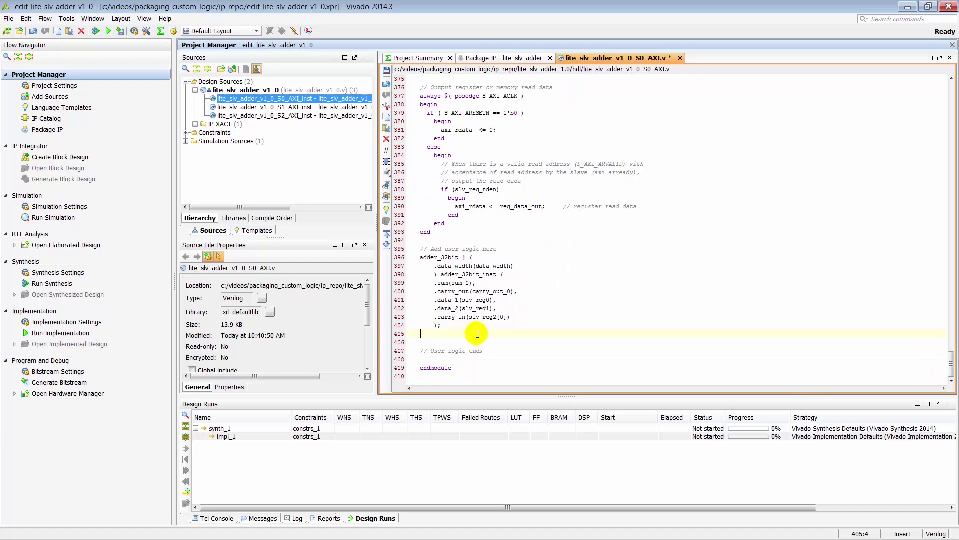
key(ctrl+s)
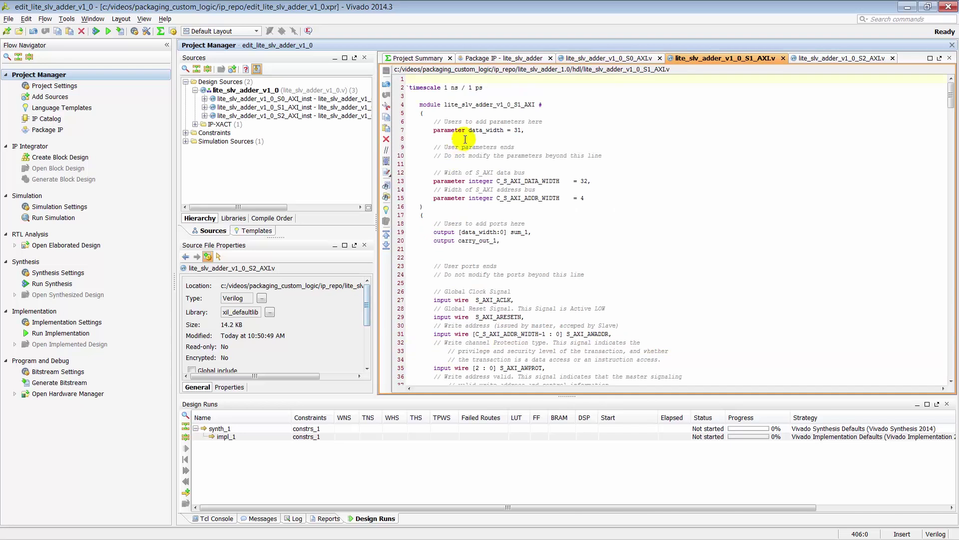
- Examine the data_width parameter and the sum_1 and carry_out_1 output ports in the S1_AXI source file
click(471, 131)
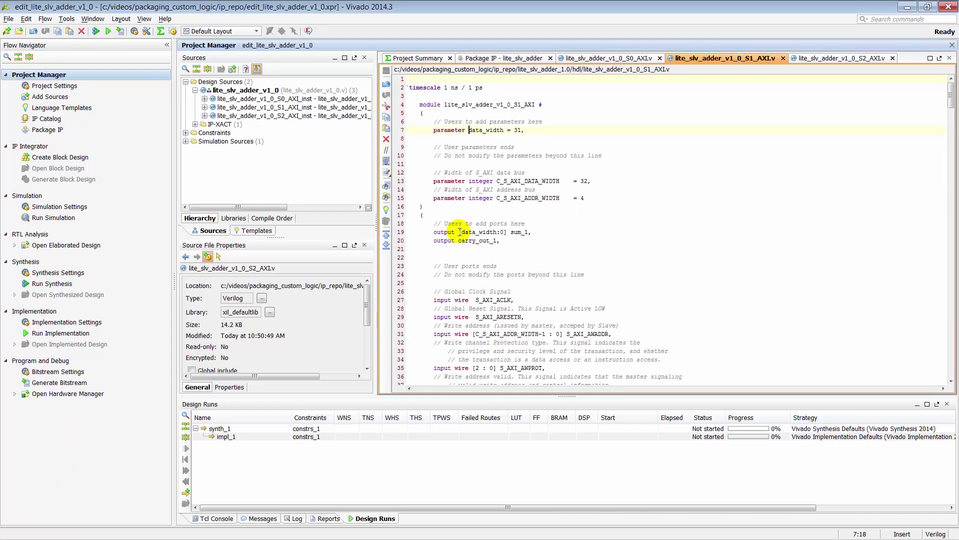
drag(458, 232, 516, 240)
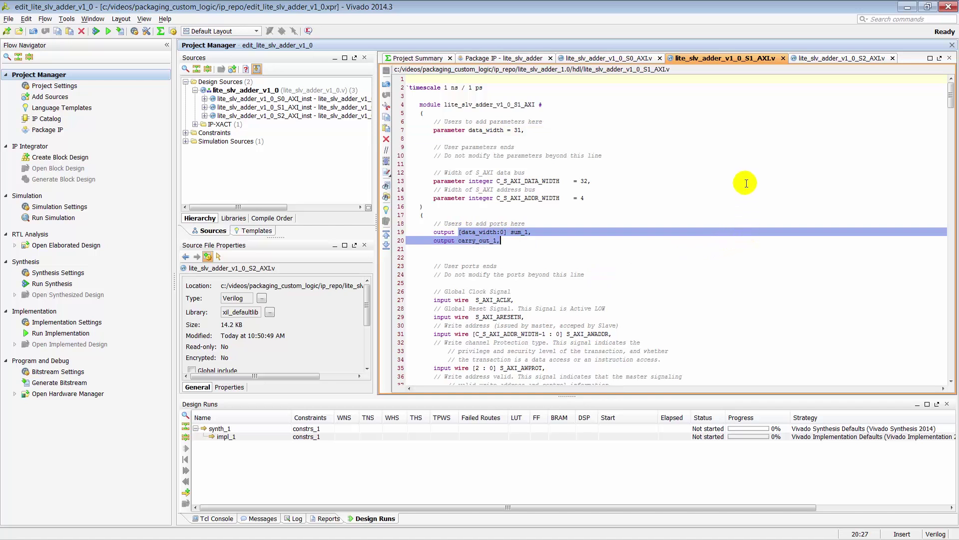
- Examine the adder_32bit instantiation in the user logic of the S1_AXI and S2_AXI source files
drag(951, 92, 951, 303)
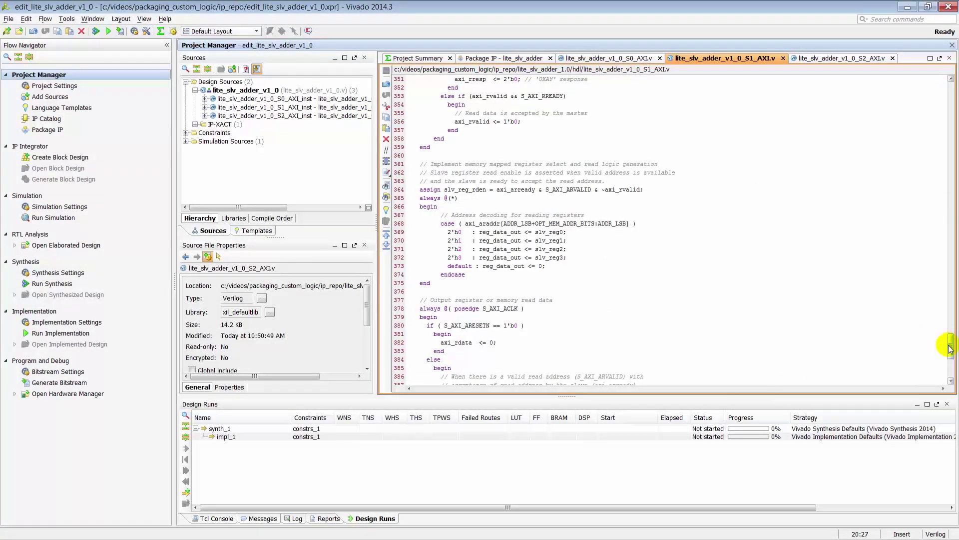
drag(950, 349, 944, 360)
click(452, 291)
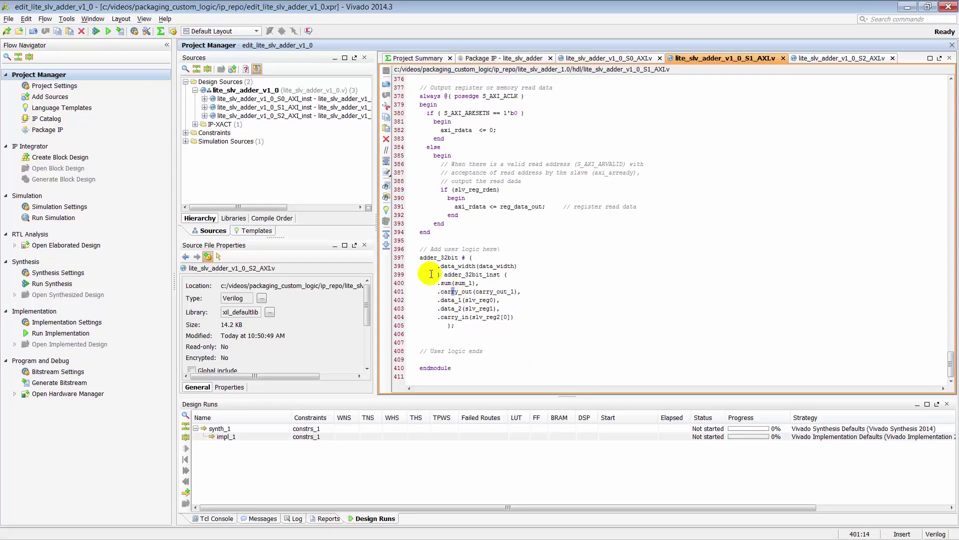
click(837, 58)
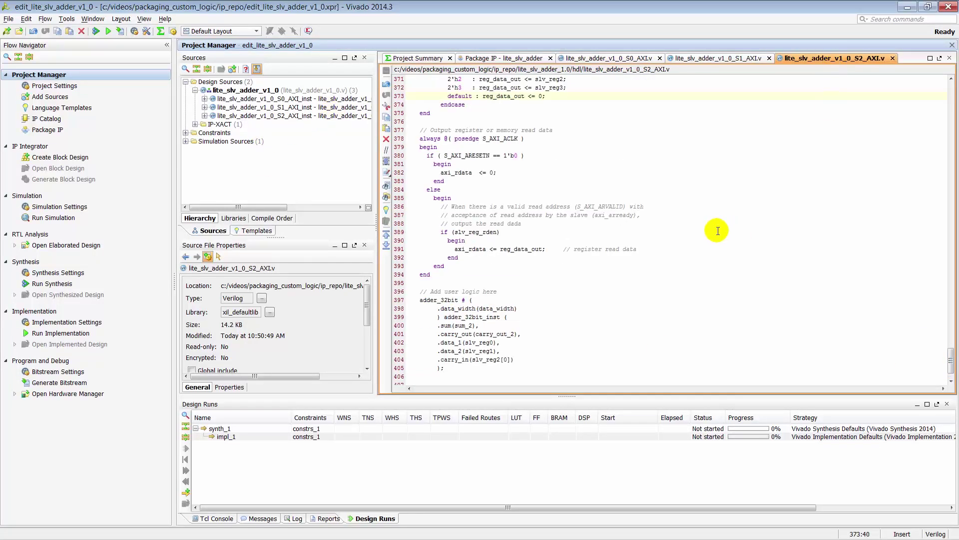
drag(438, 308, 445, 317)
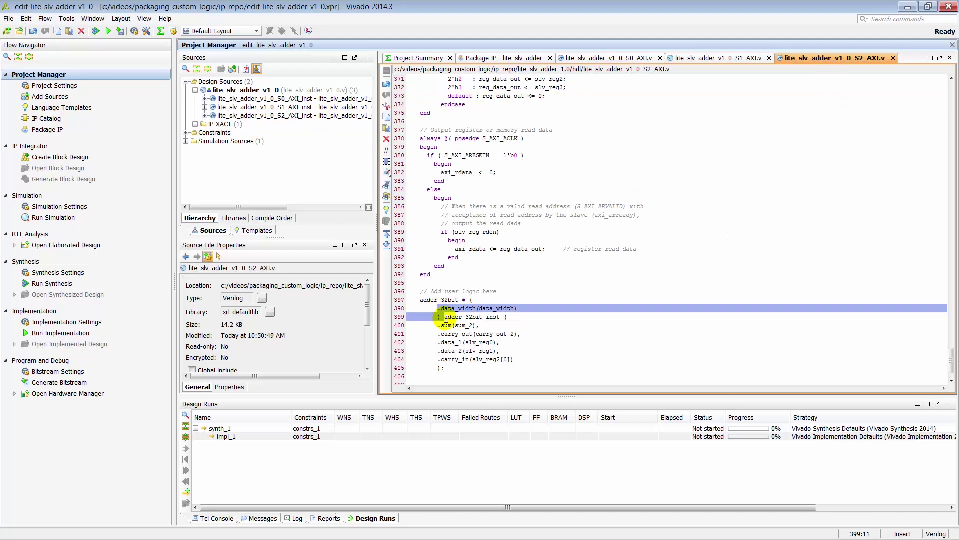
- Open the top-level lite_slv_adder_v1_0 source and add the user parameter data_width = 31
double_click(272, 90)
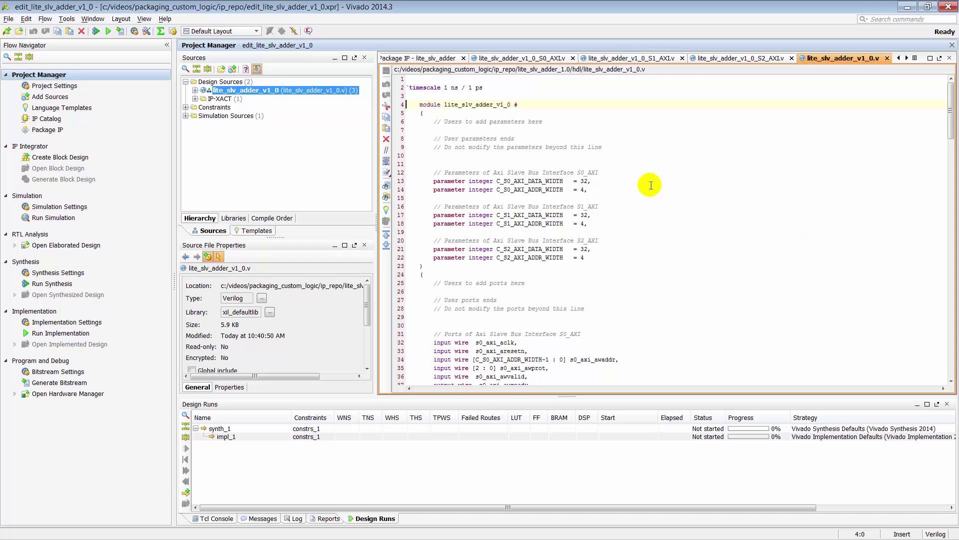
click(573, 122)
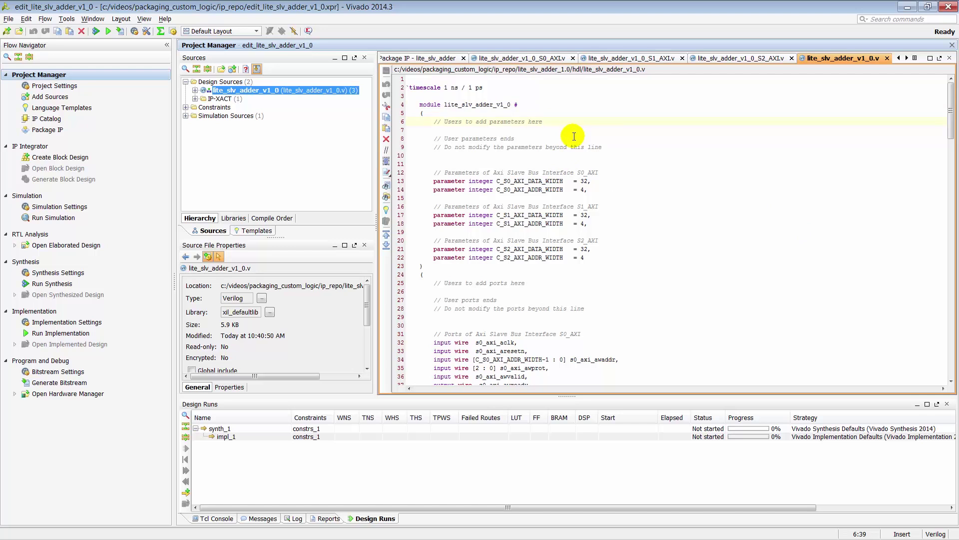
key(Return)
text(para)
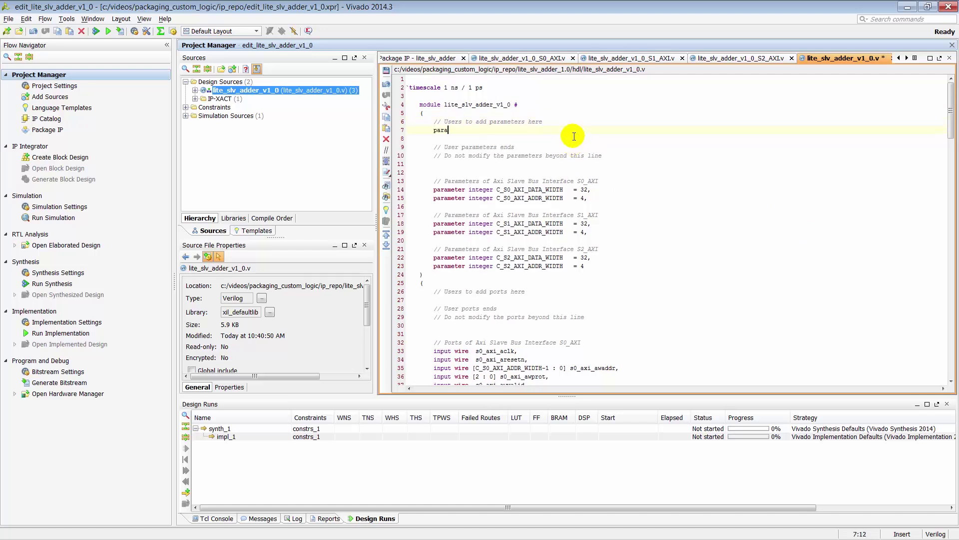
text(meter data_width = 31,)
- Add the [data_width:0] outputs sum_0, sum_1, sum_2 and the outputs carry_out_0, carry_out_1, carry_out_2 to the top module's user ports
click(569, 293)
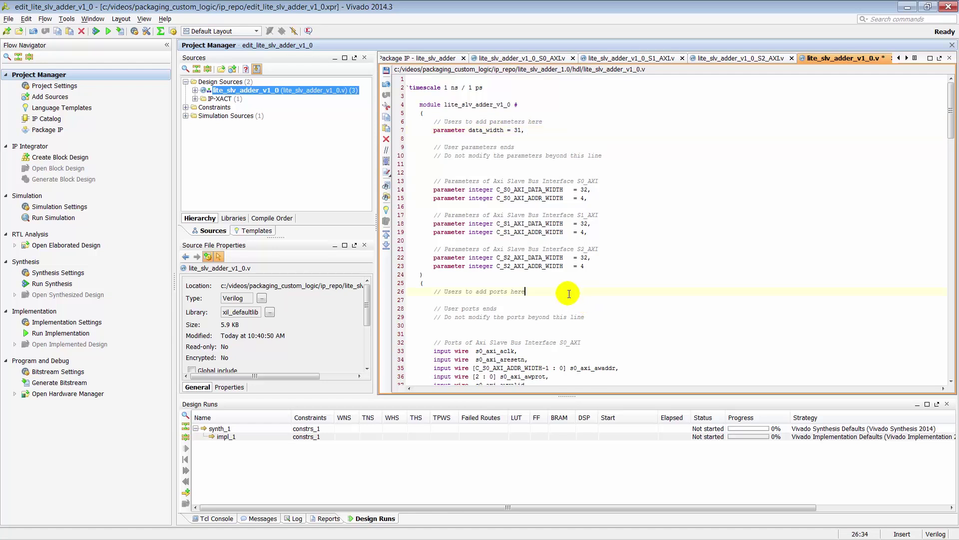
key(Return)
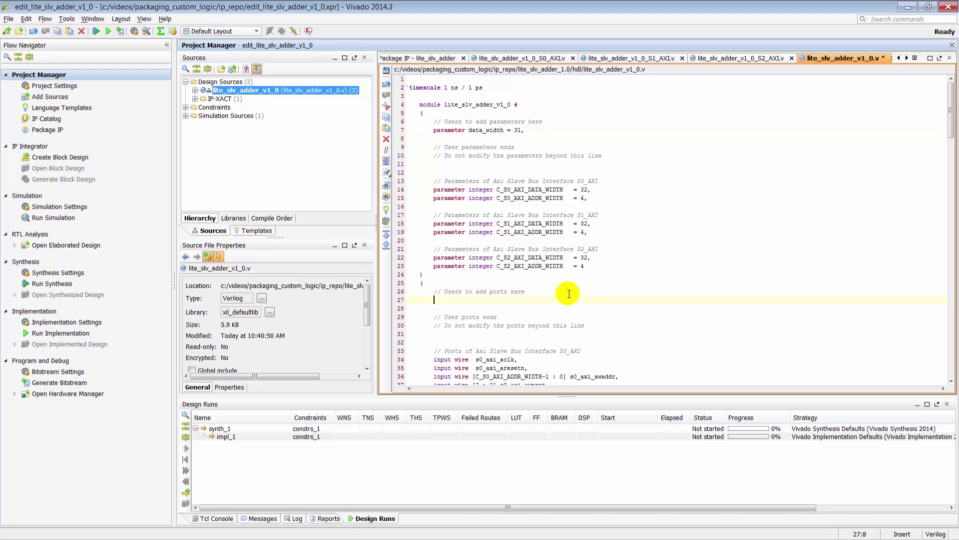
text(output [data_width:0] sum_0,         output carry_out_0,         output [data_width:0] sum_1,         output carry_out_1,         output [data_width:0] sum_2,         output carry_out_2,)
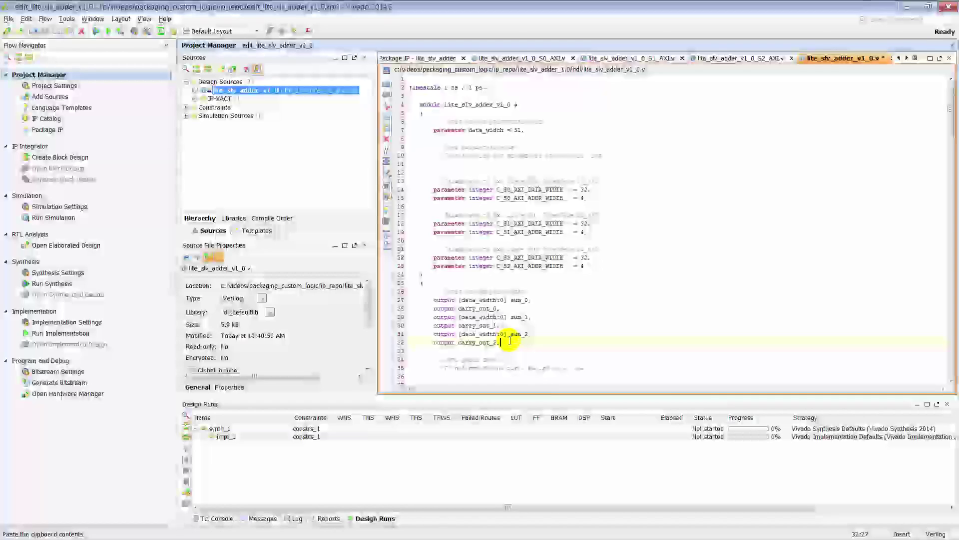
- Connect sum_0 and carry_out_0 in the top module's S0_AXI instance, and sum_1 and carry_out_1 in its S1_AXI instance
scroll(622, 313, down, 20)
scroll(622, 313, down, 6)
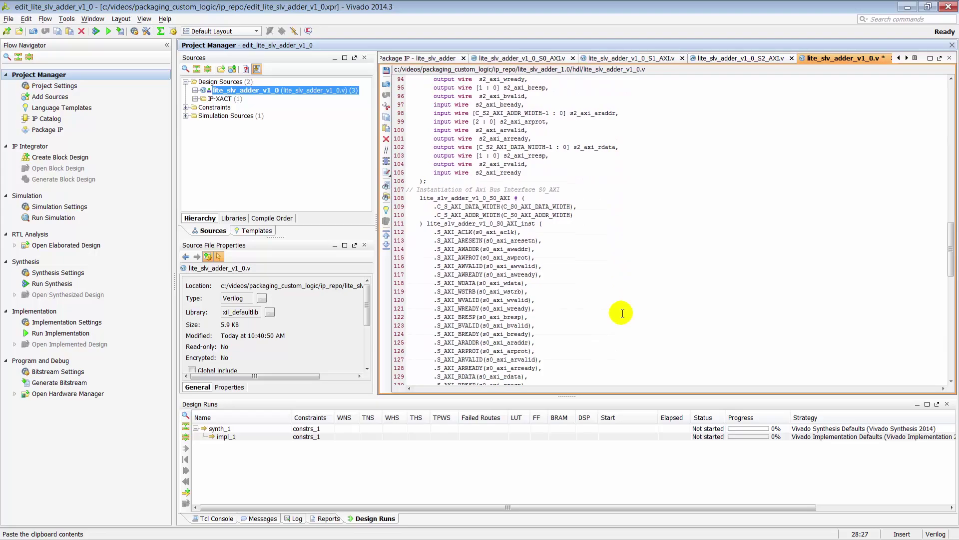
click(553, 225)
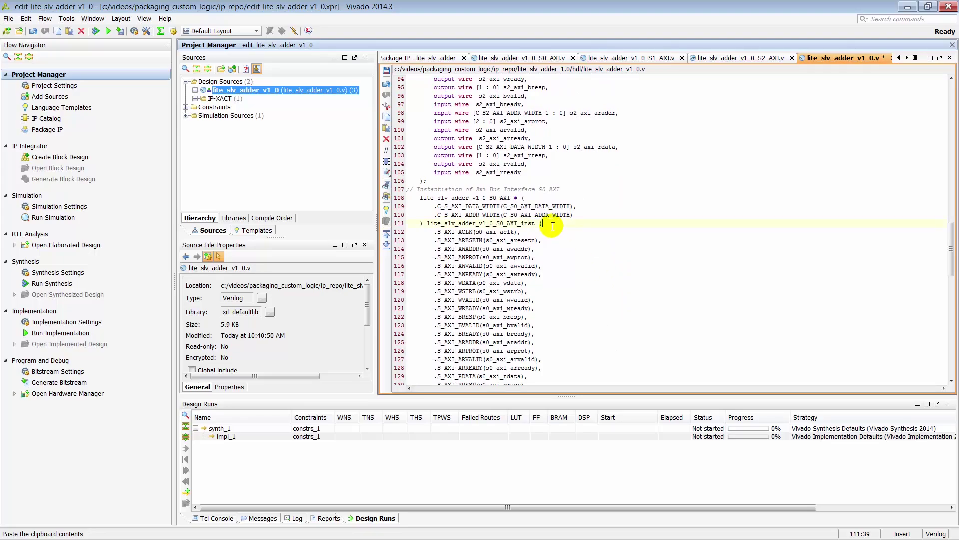
key(Return)
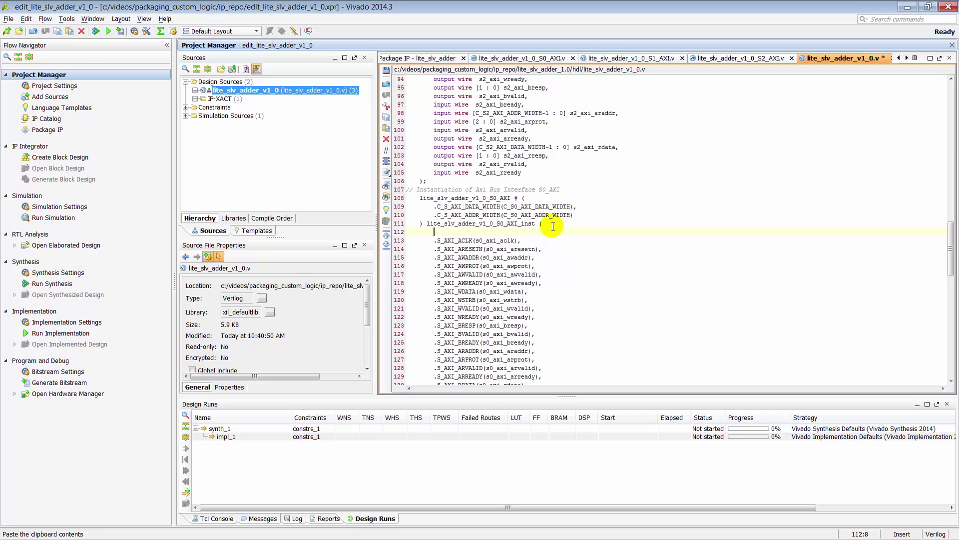
text(.sum_0(sum_0), .carry_out_0(carry_out_0),)
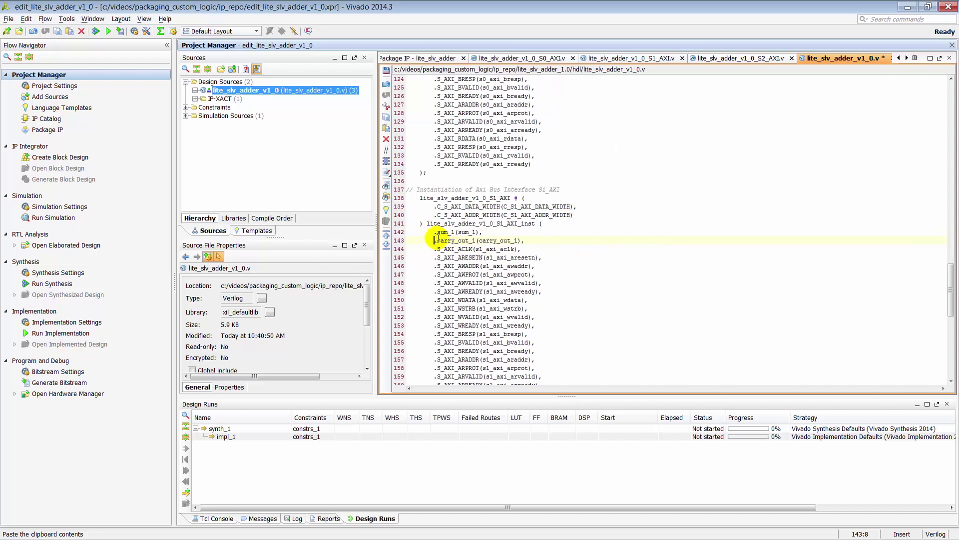
drag(434, 232, 525, 242)
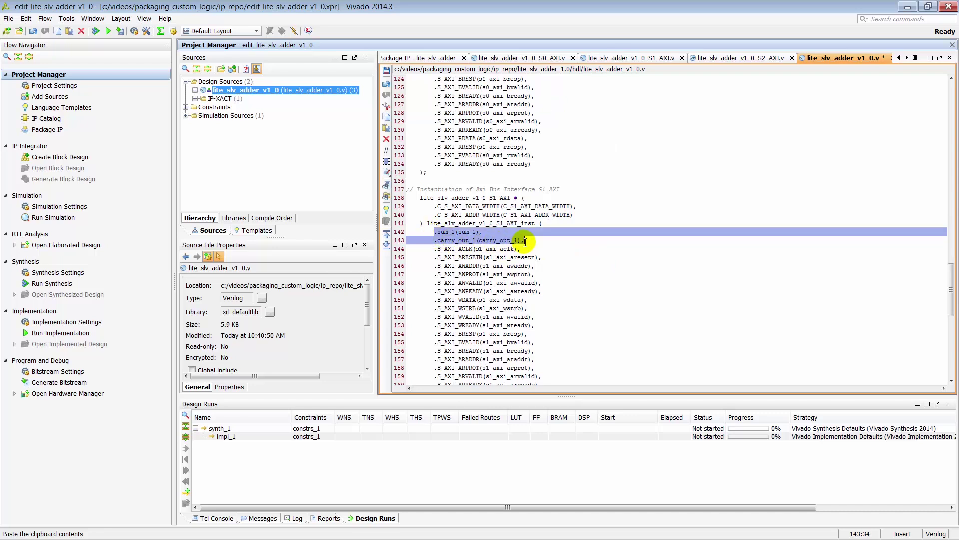
click(583, 263)
- Connect the sum_2 and carry_out_2 ports in the S2_AXI instance of the top module
scroll(583, 262, down, 6)
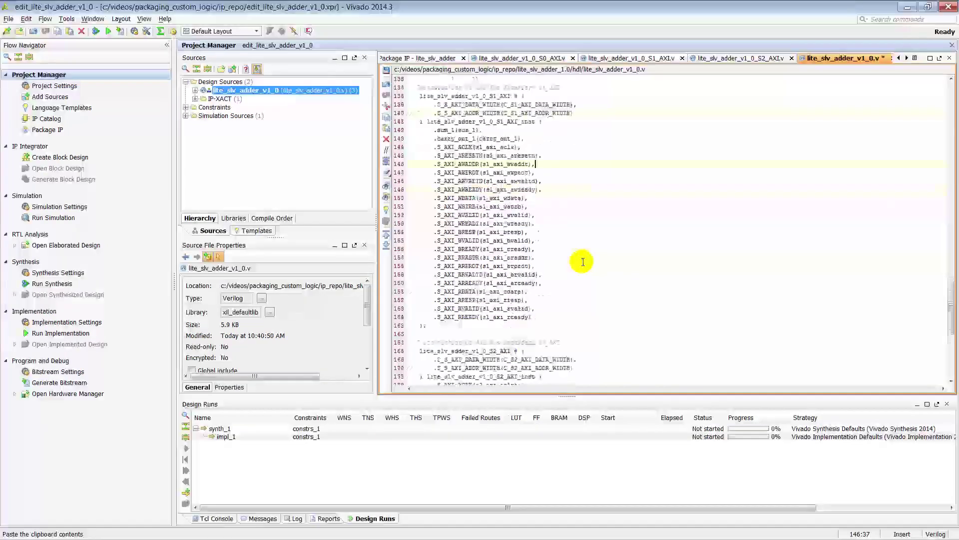
scroll(583, 262, down, 4)
click(550, 225)
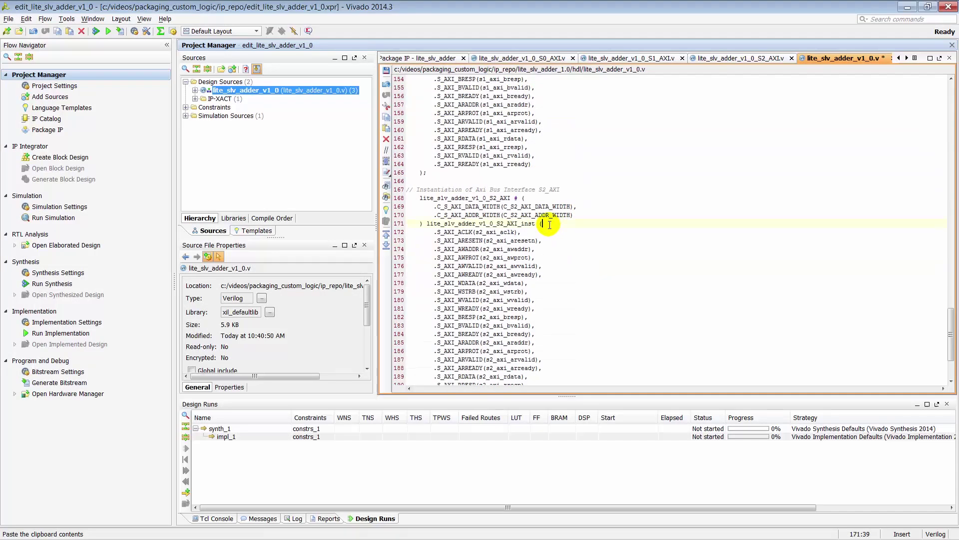
key(Return)
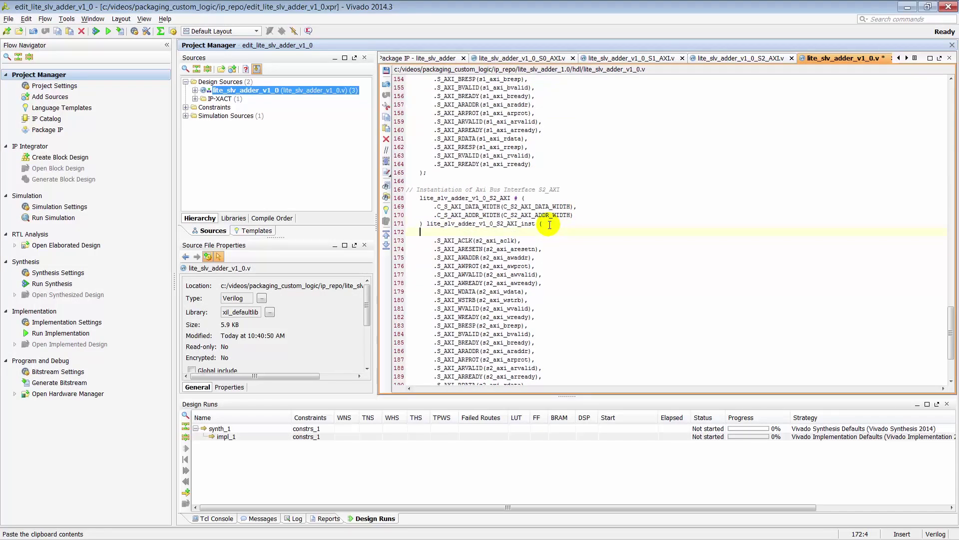
text(.sum_2(sum_2), .carry_out_2(carry_out_2),)
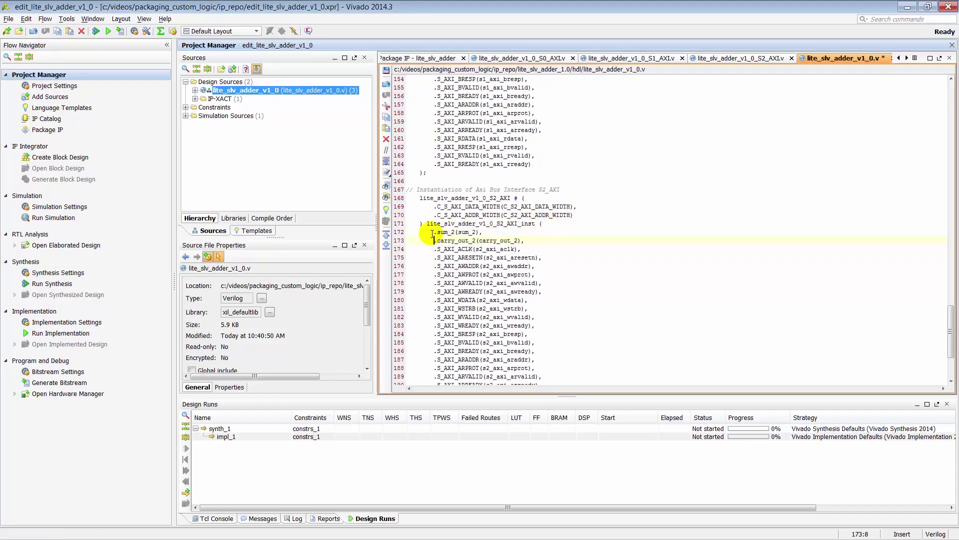
drag(434, 233, 530, 239)
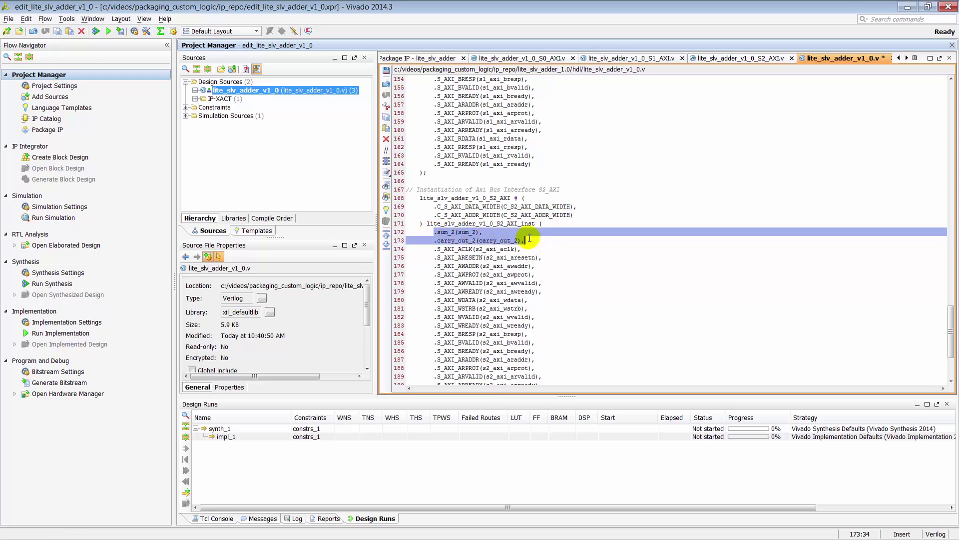
click(529, 239)
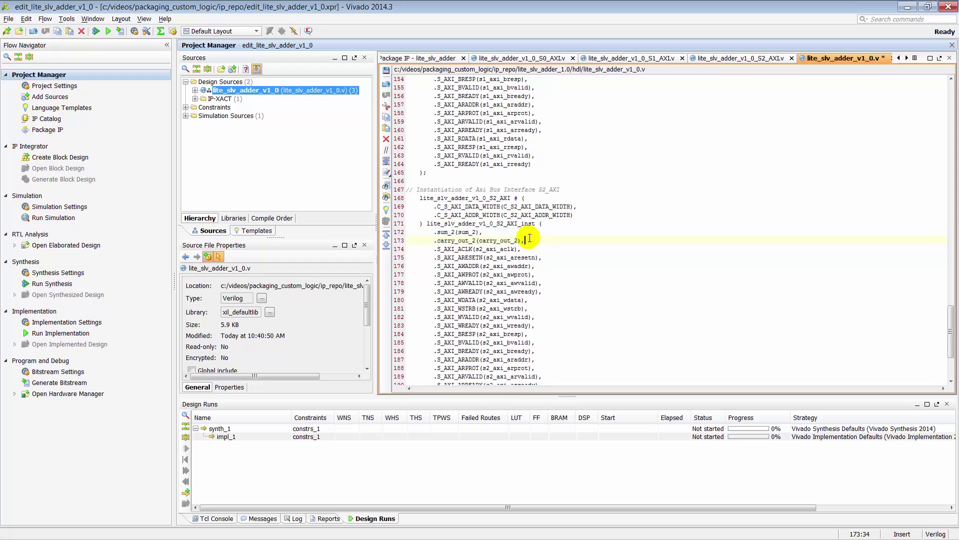
- Expand the top module and its S0, S1 and S2 AXI instances in the design hierarchy to inspect their adder_32bit submodules
click(194, 90)
click(204, 98)
click(205, 115)
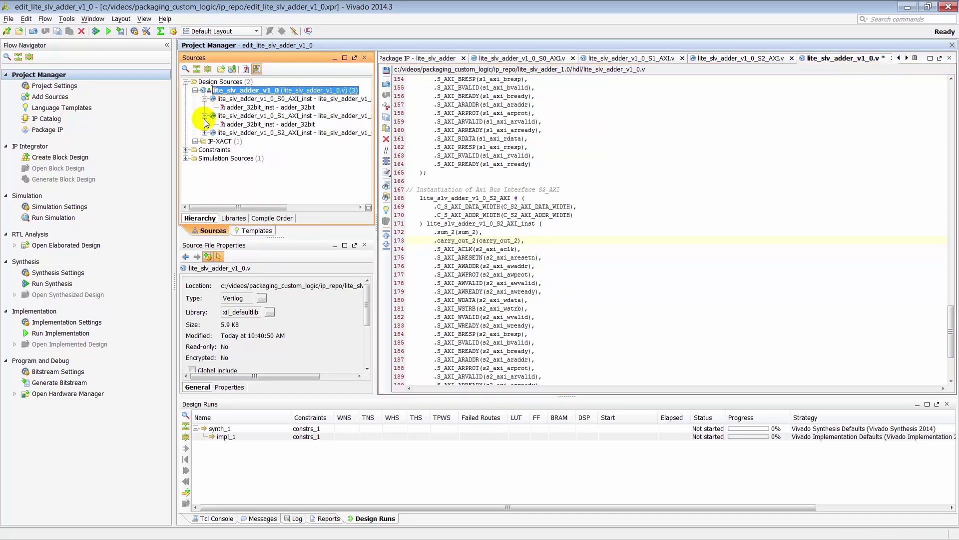
click(204, 132)
click(272, 143)
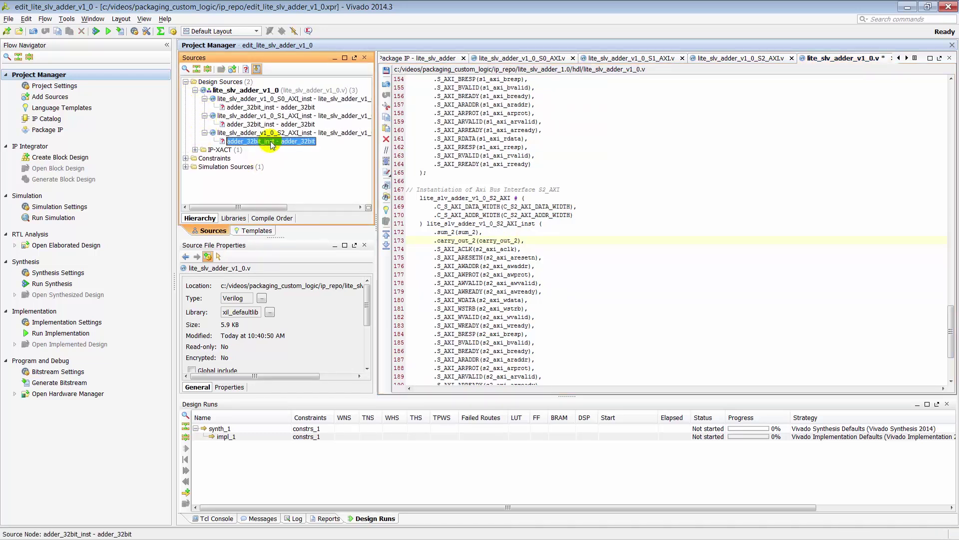
- Add the existing file adder_32bit.v from the video folder to the design sources, copying it into the IP directory
click(237, 83)
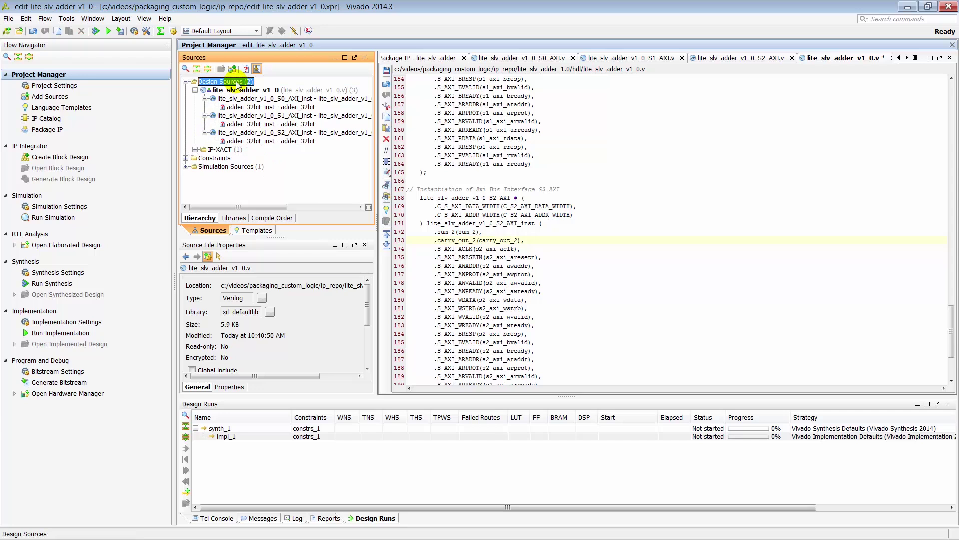
right_click(237, 84)
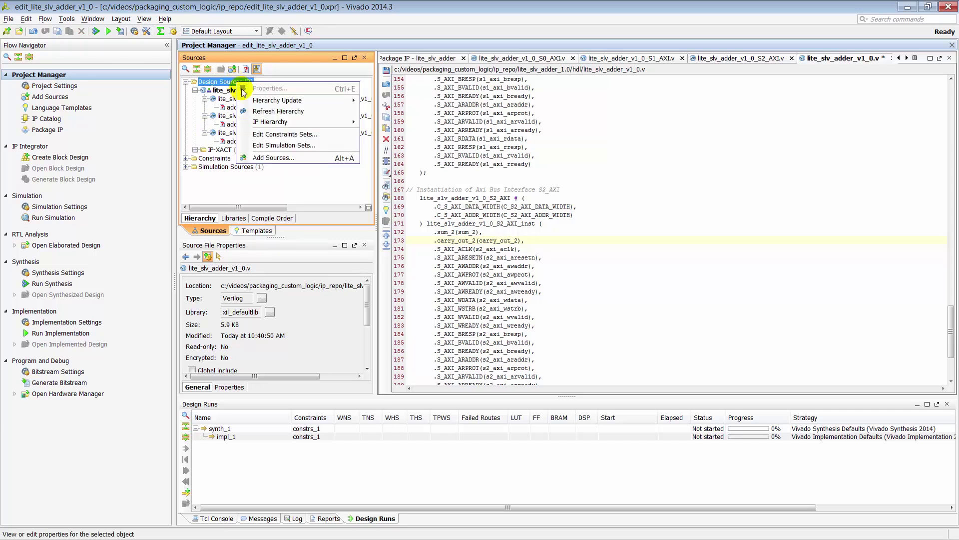
click(274, 161)
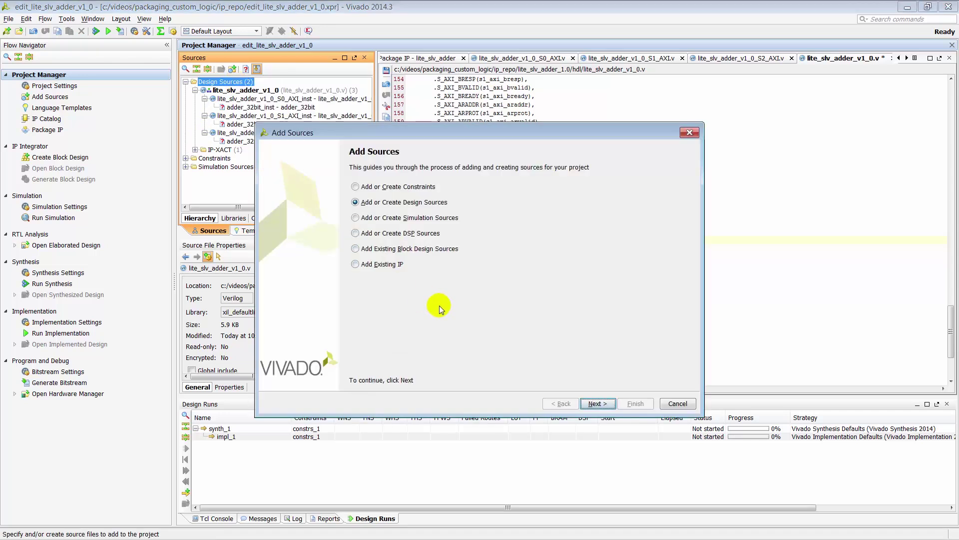
click(596, 404)
click(461, 339)
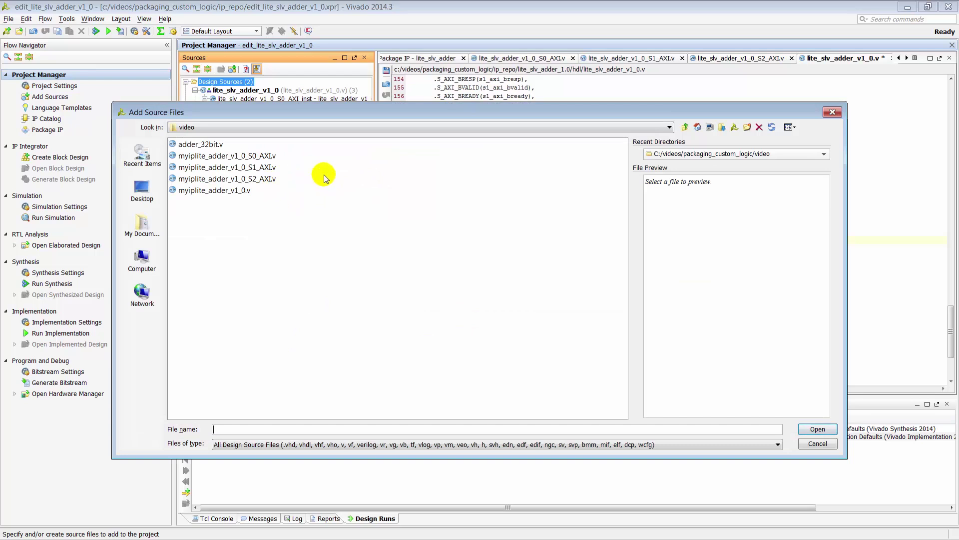
click(203, 145)
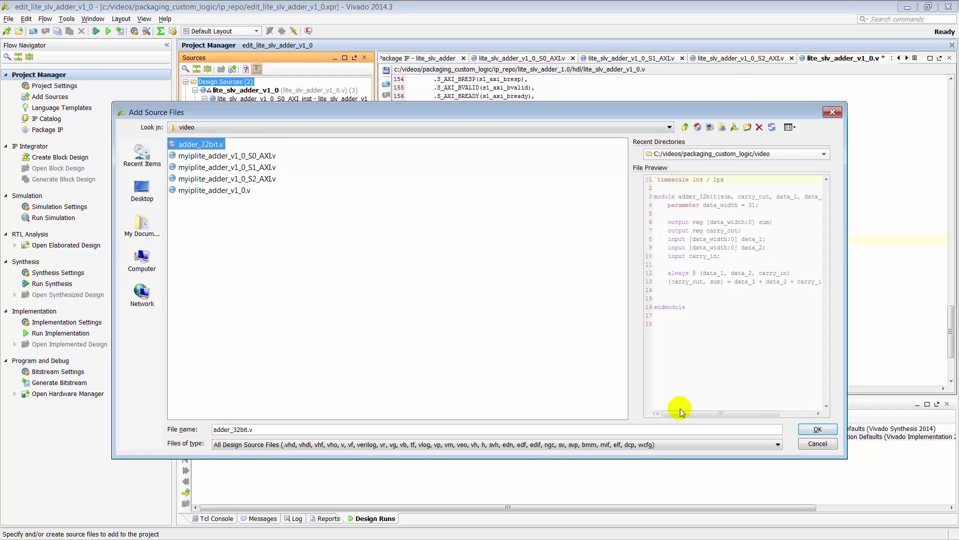
click(818, 429)
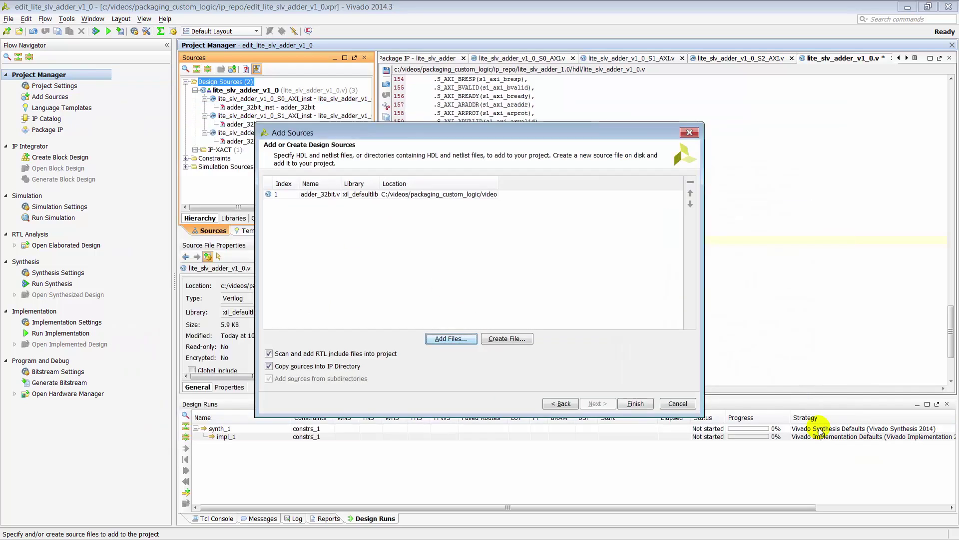
click(635, 404)
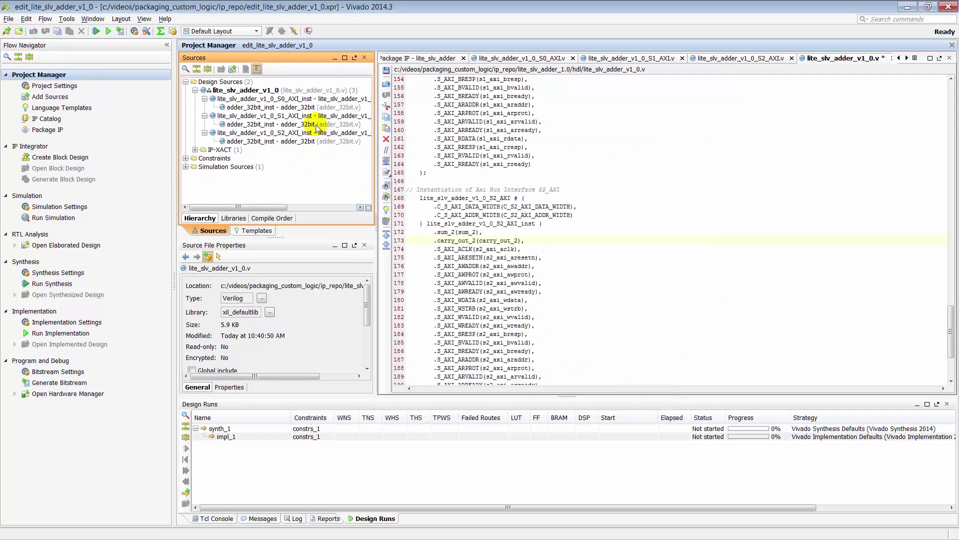
- Check the adder_32bit instance under each AXI interface and open the adder_32bit.v source
click(302, 107)
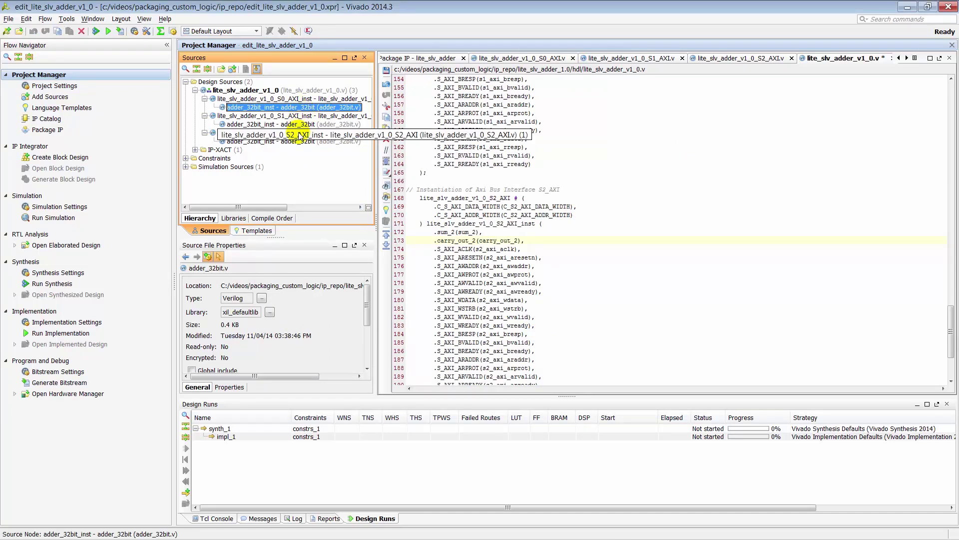
click(300, 124)
click(297, 142)
double_click(300, 107)
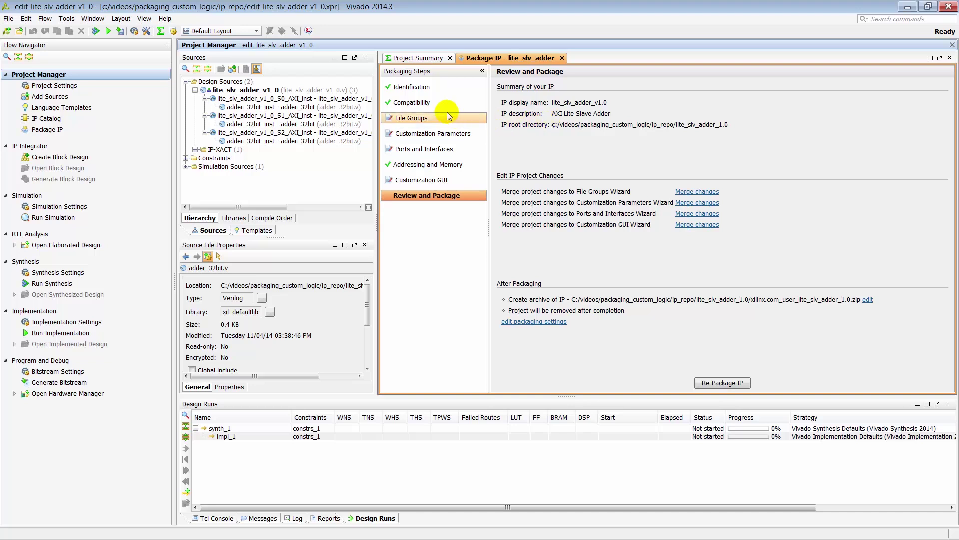
- Merge the project changes into the IP's File Groups and open the Customization Parameters packaging step
click(418, 118)
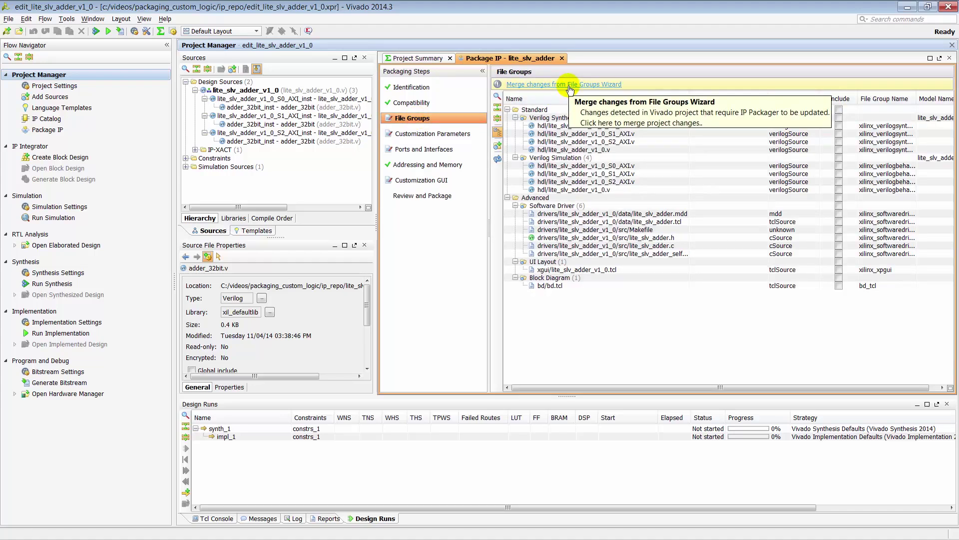
click(569, 85)
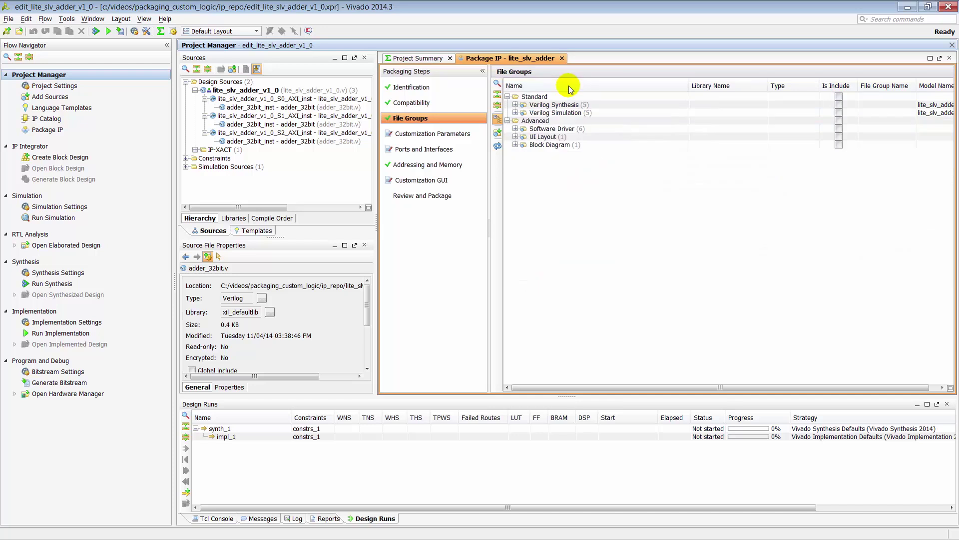
click(469, 134)
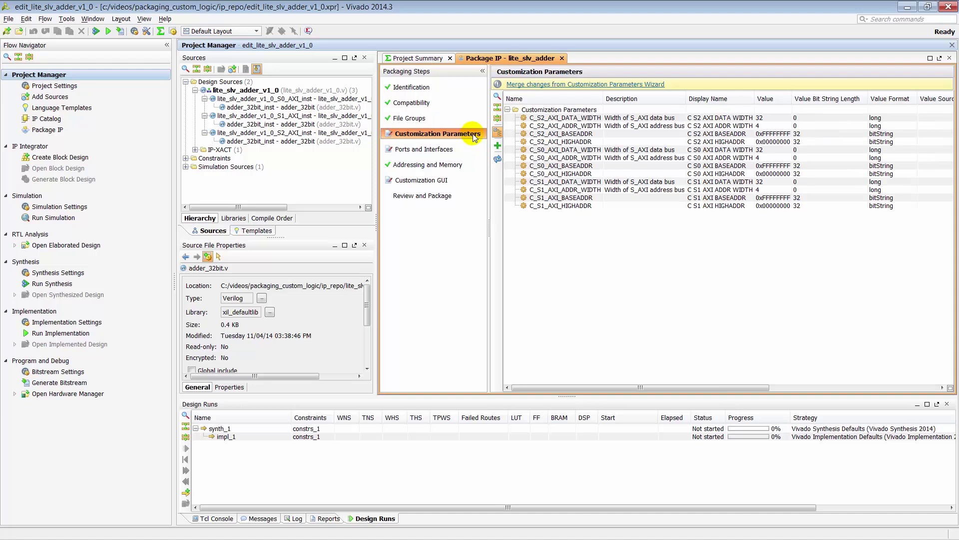
- Merge the wizard changes into the Customization Parameters, select the data_width parameter and open the Customization GUI packaging step
click(562, 85)
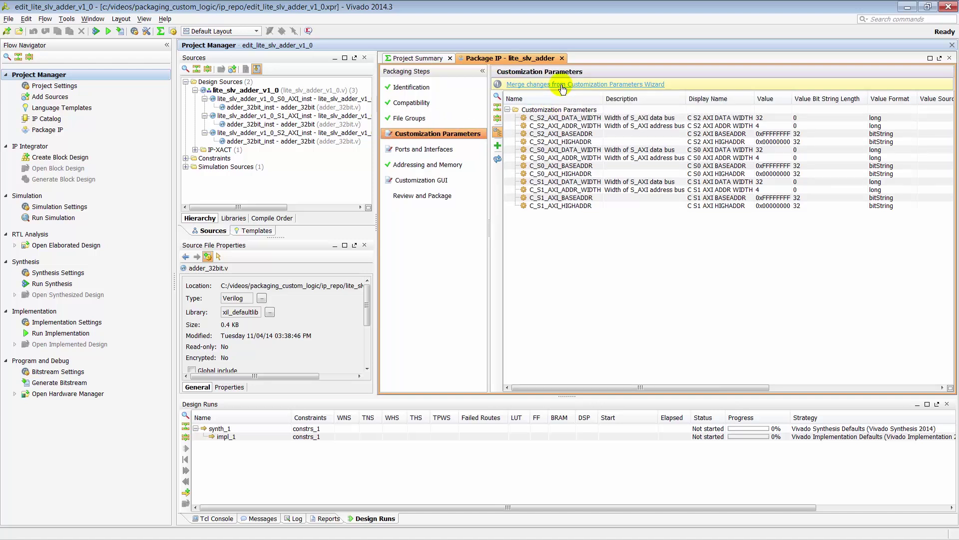
click(542, 200)
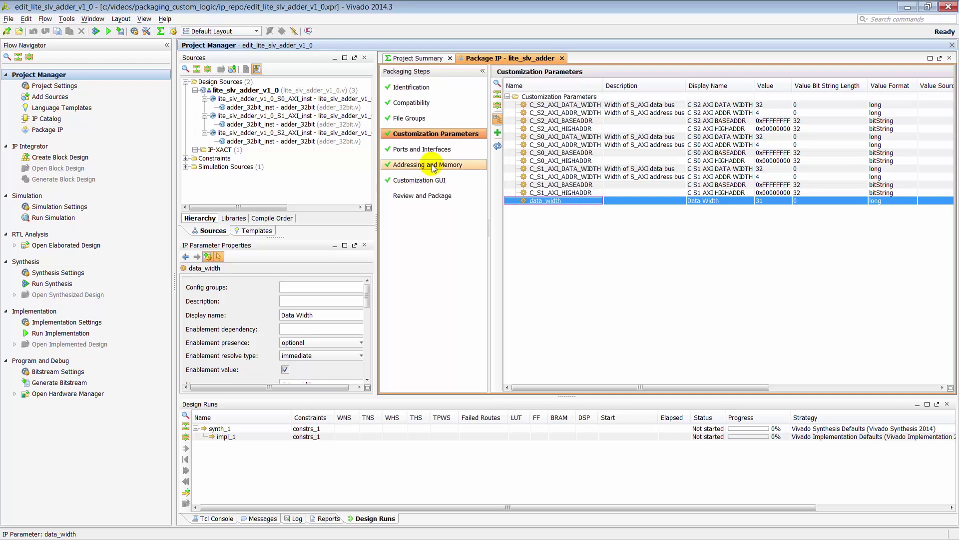
click(427, 180)
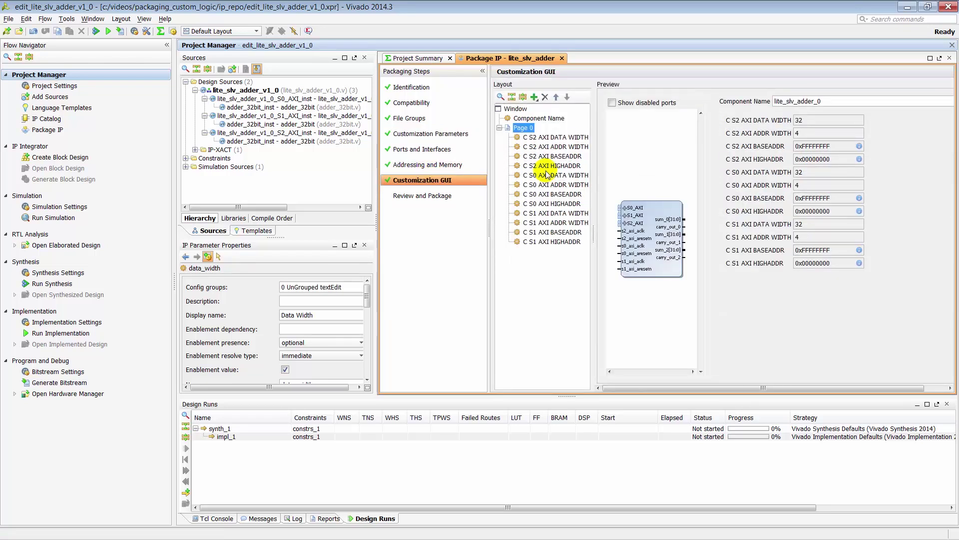
- Add the existing data_width parameter to Page 0 with the tooltip "This is the data width of the inputs to the adder."
right_click(528, 131)
click(545, 148)
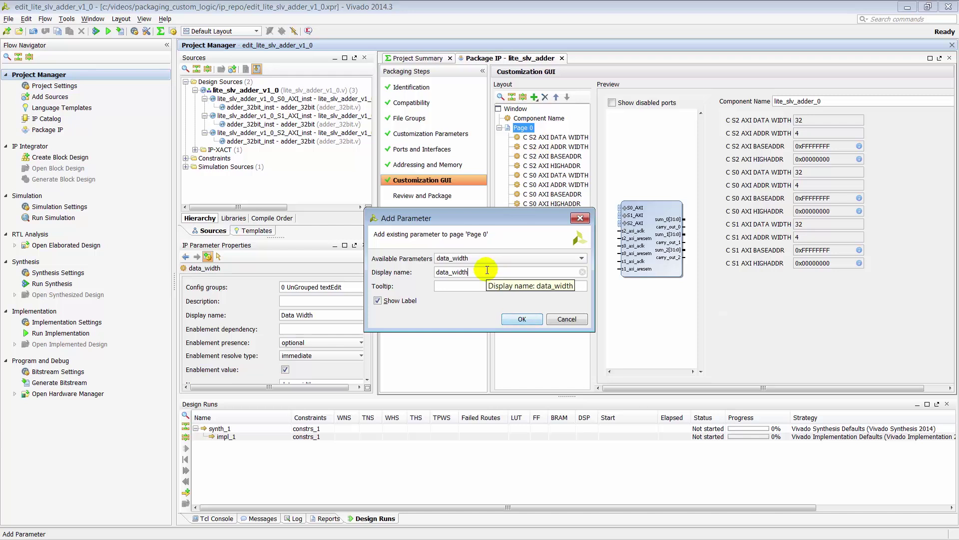
click(464, 287)
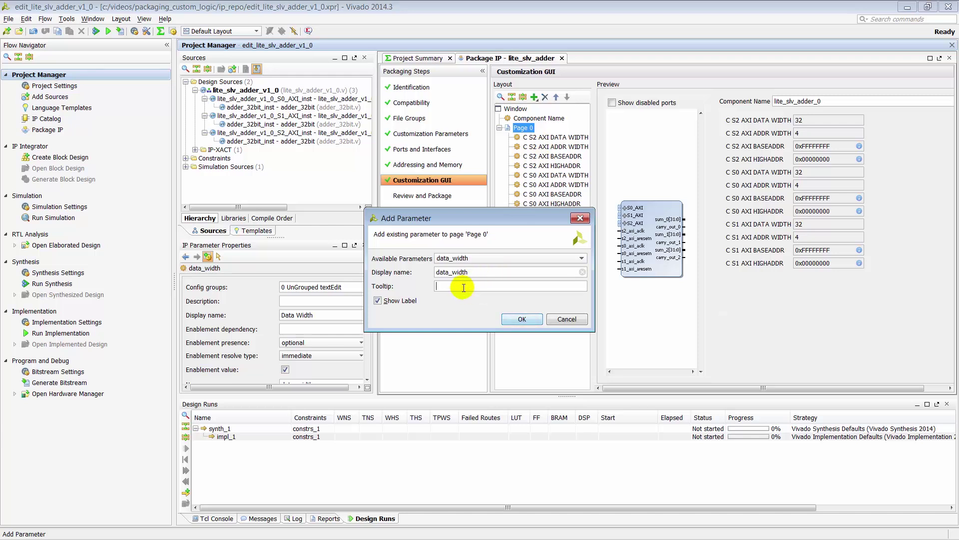
text(This is the data width of the inputs to the adder.)
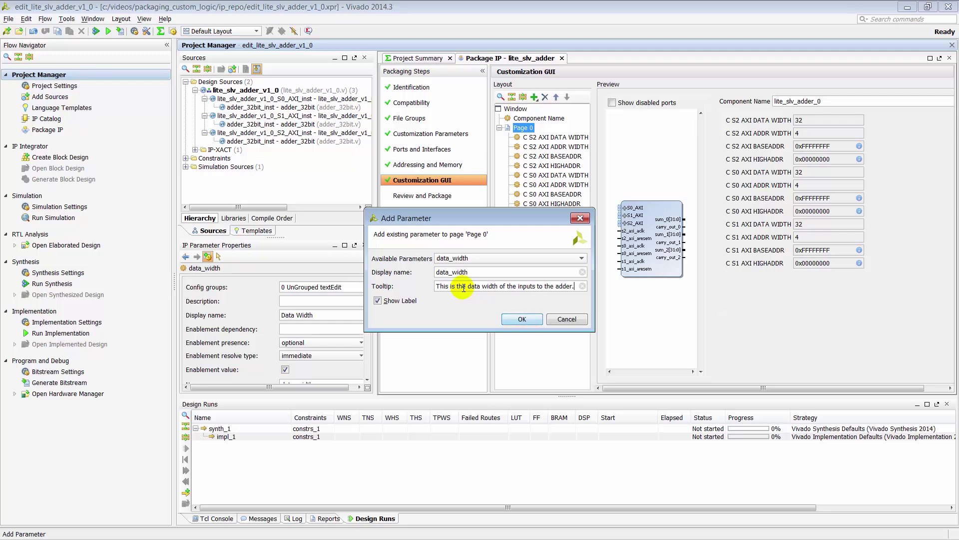
click(520, 319)
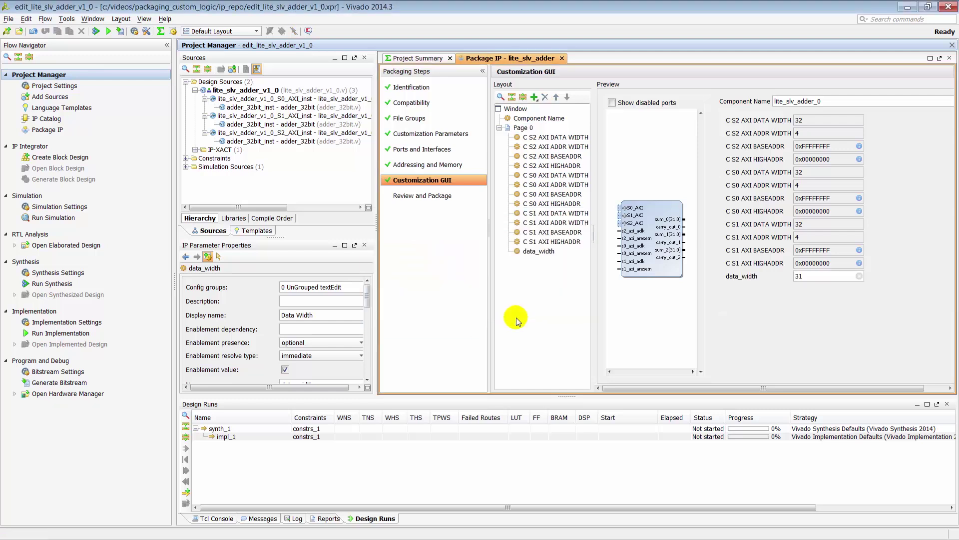
- Re-package the reviewed lite_slv_adder IP and close its edit project
click(445, 196)
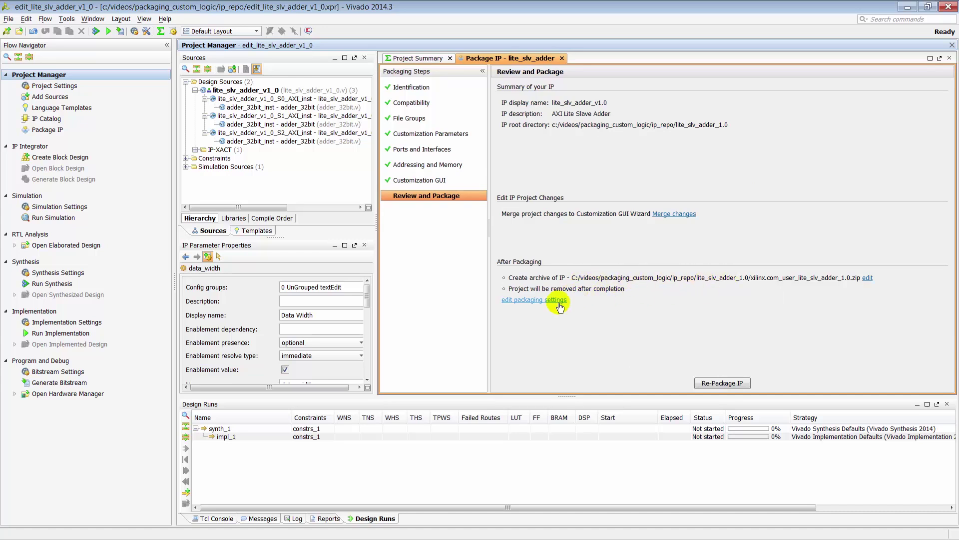
click(721, 383)
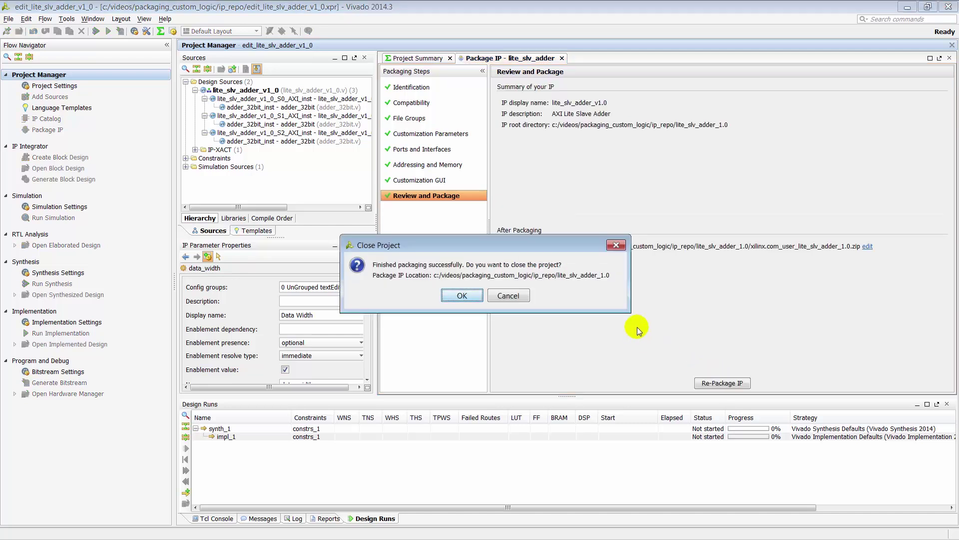
click(461, 296)
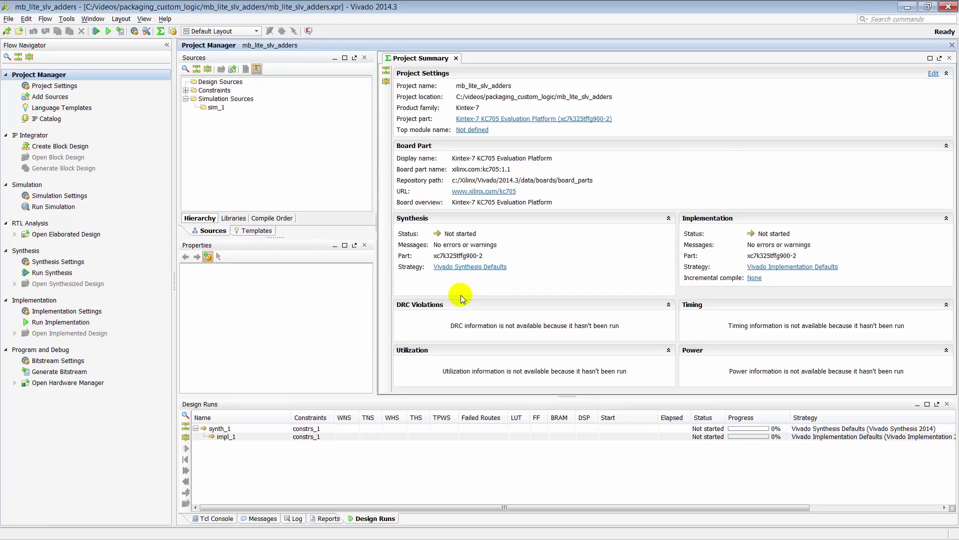
- Create the block design design_1 in the mb_lite_slv_adders project and add a MicroBlaze processor to it
click(87, 148)
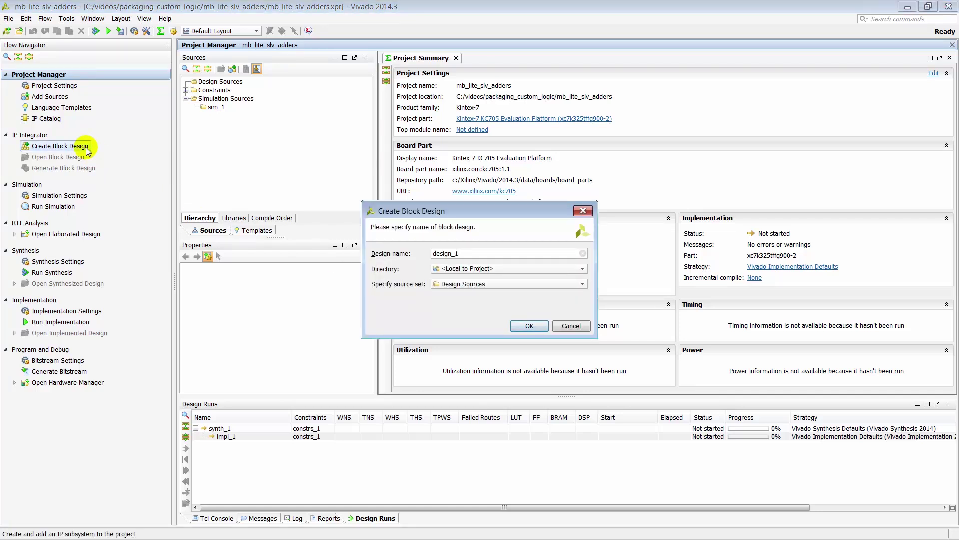
click(528, 325)
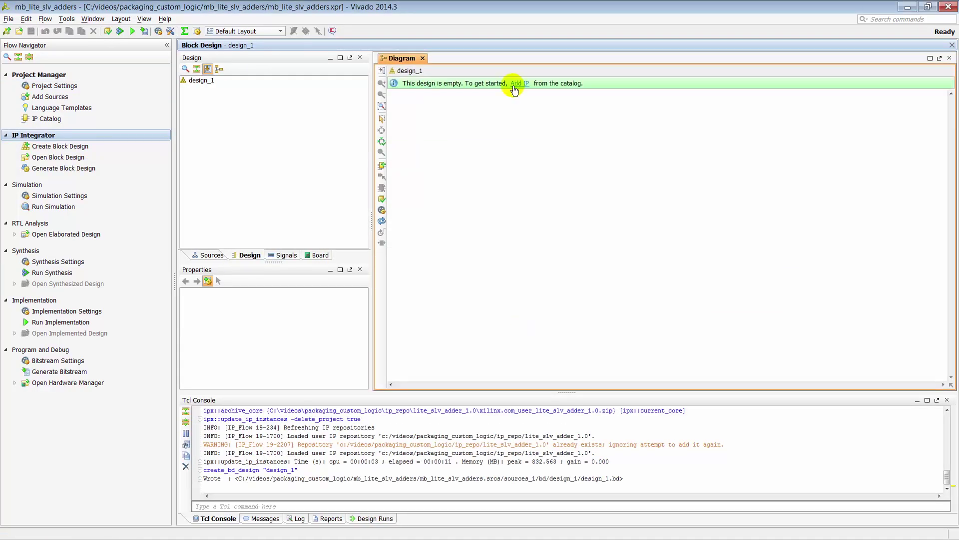
click(520, 83)
text(micr)
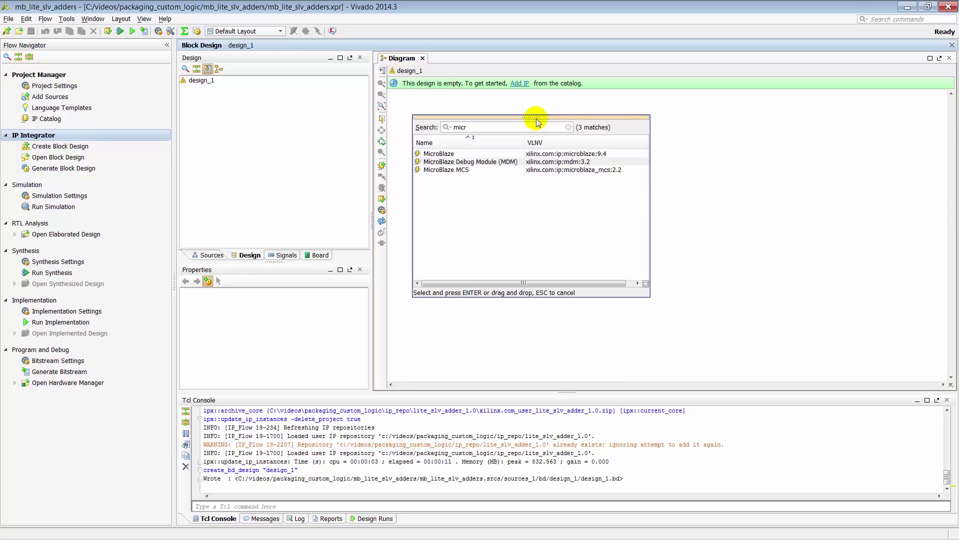
double_click(469, 154)
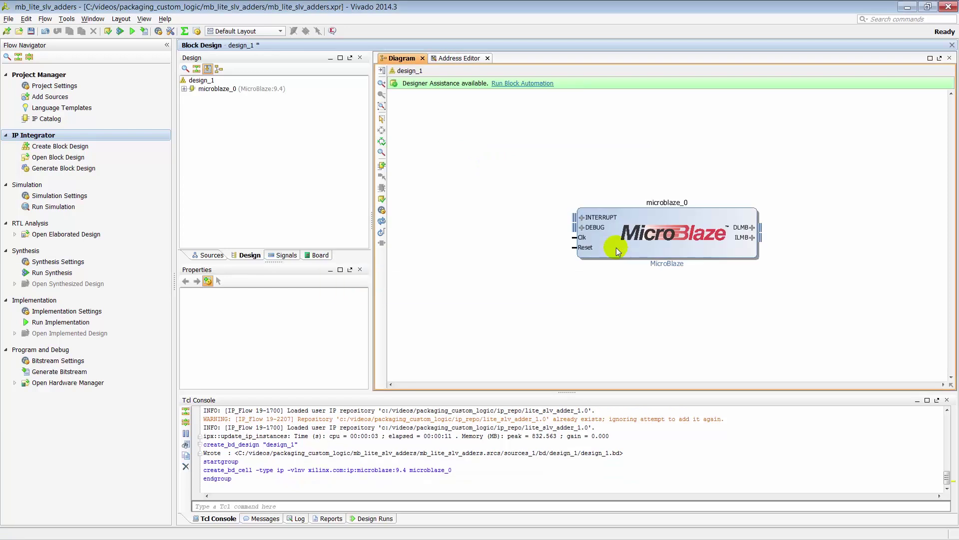
- Run block automation on microblaze_0 with 128KB local memory, the Debug & UART debug module and the interrupt controller enabled
click(510, 87)
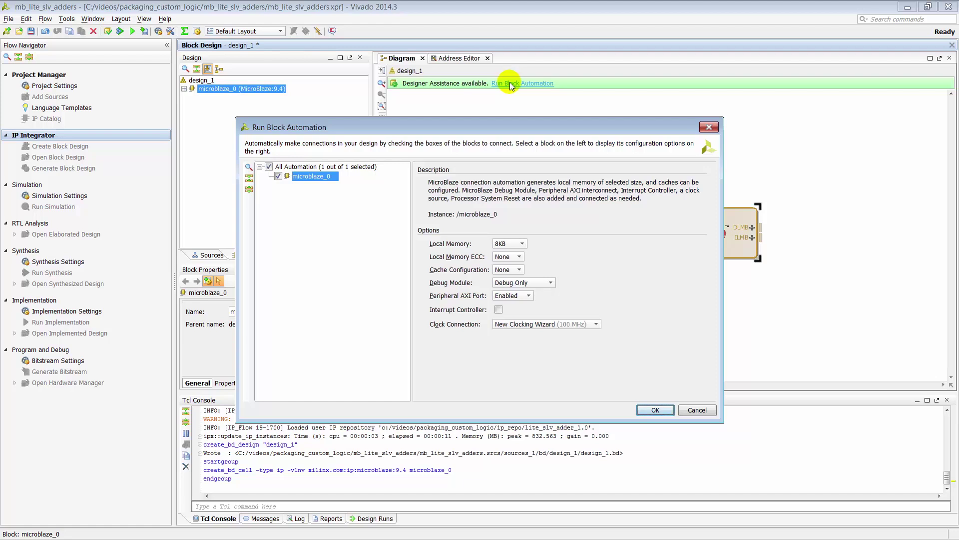
click(520, 244)
click(517, 311)
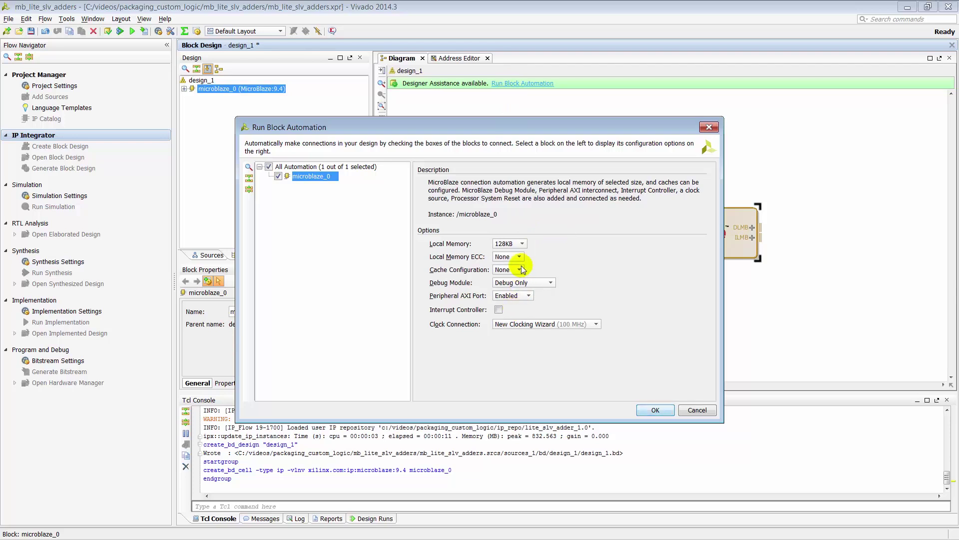
click(551, 282)
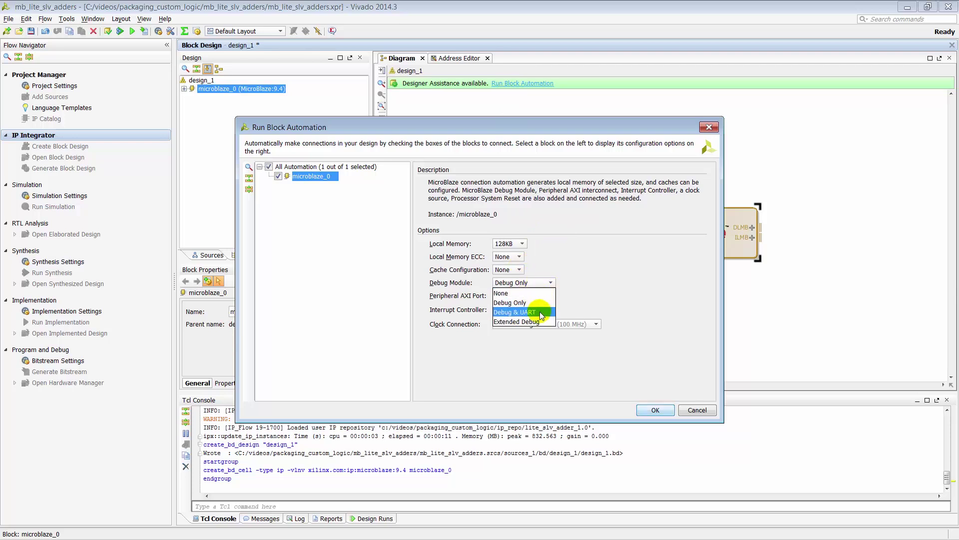
click(539, 310)
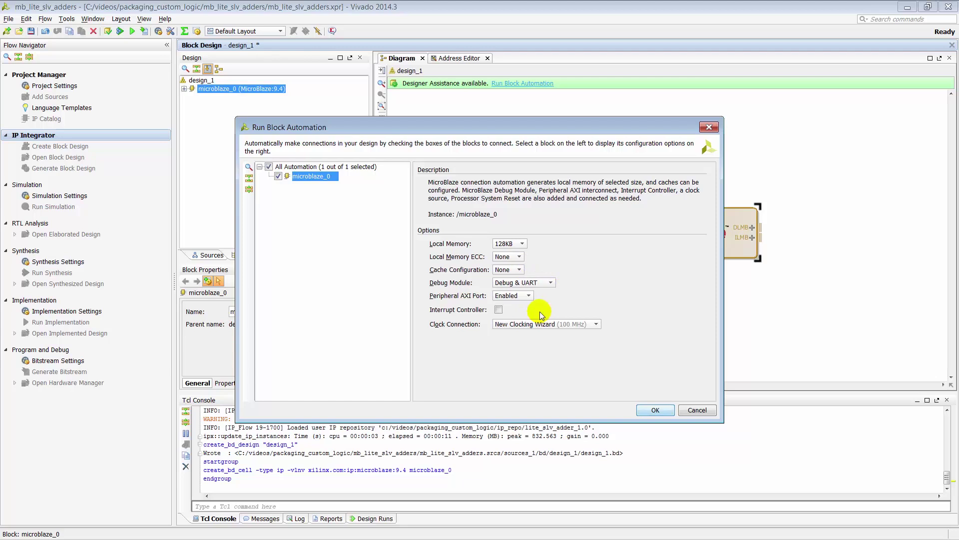
click(499, 310)
click(655, 410)
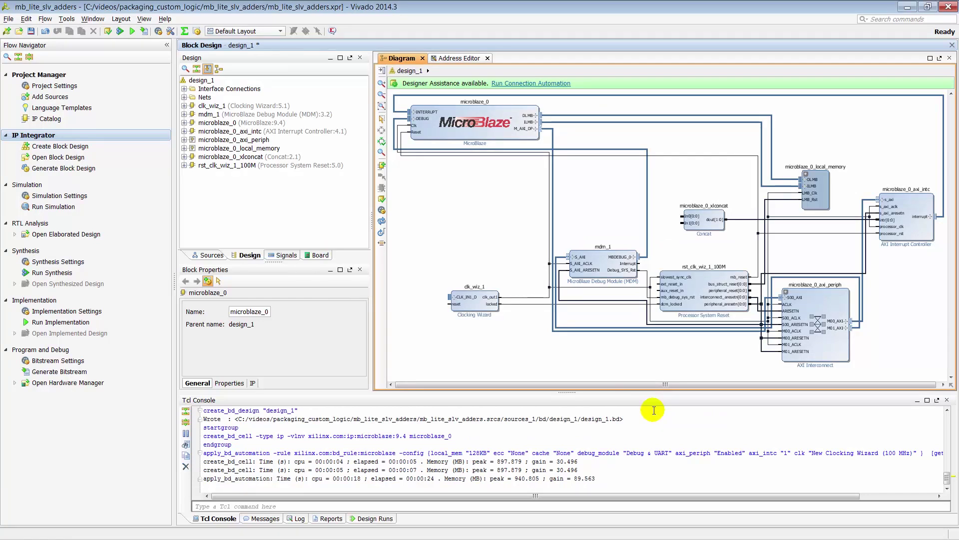
- Add the custom lite_slv_adder_v1.0 IP to the block design
right_click(580, 188)
click(611, 263)
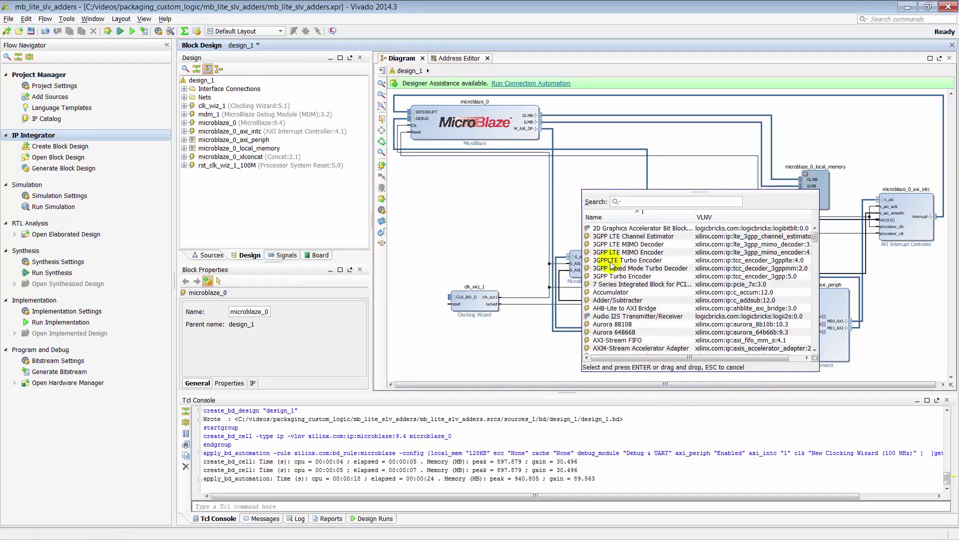
text(lite)
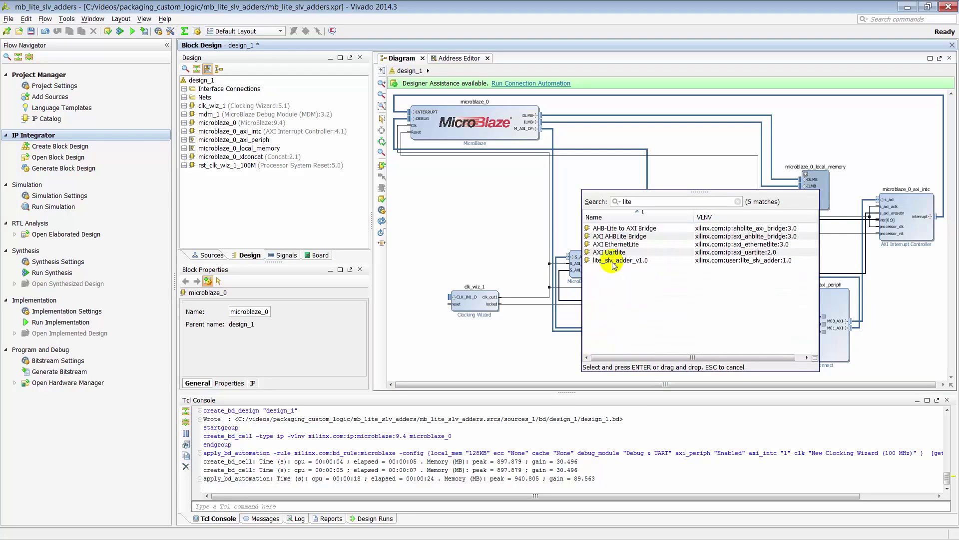
click(615, 263)
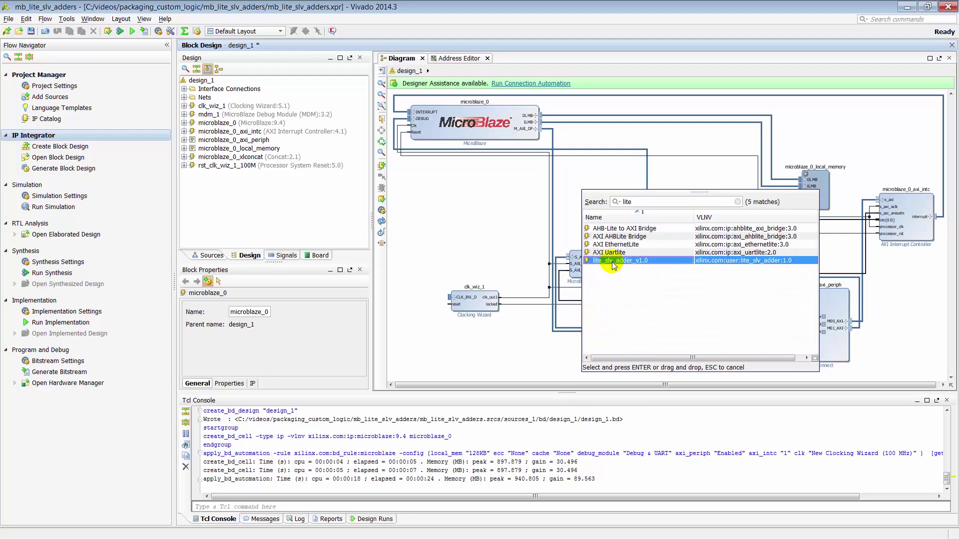
key(Return)
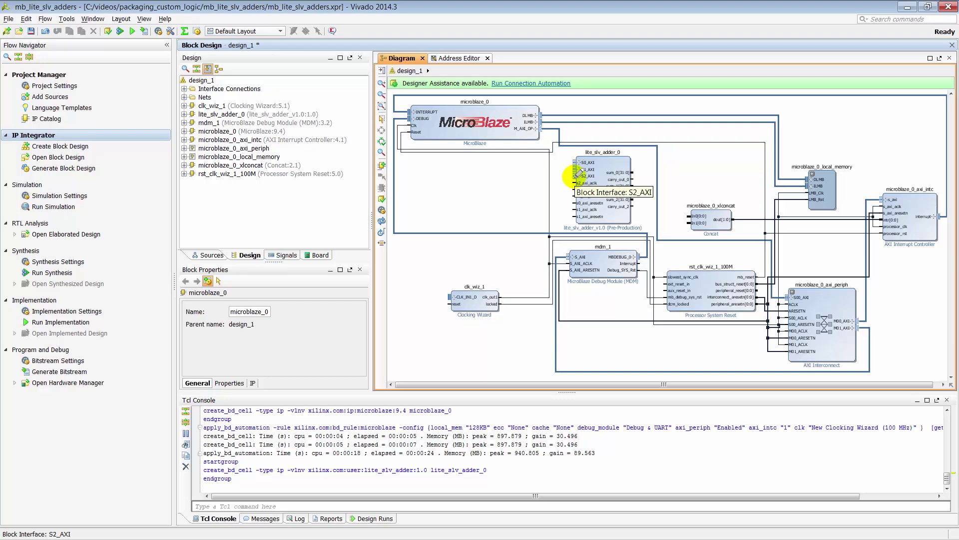
- Run connection automation for clk_wiz_1's CLK_IN1_D and reset, ext_reset_in, and the adder's S0_AXI, S1_AXI and S2_AXI interfaces
click(539, 86)
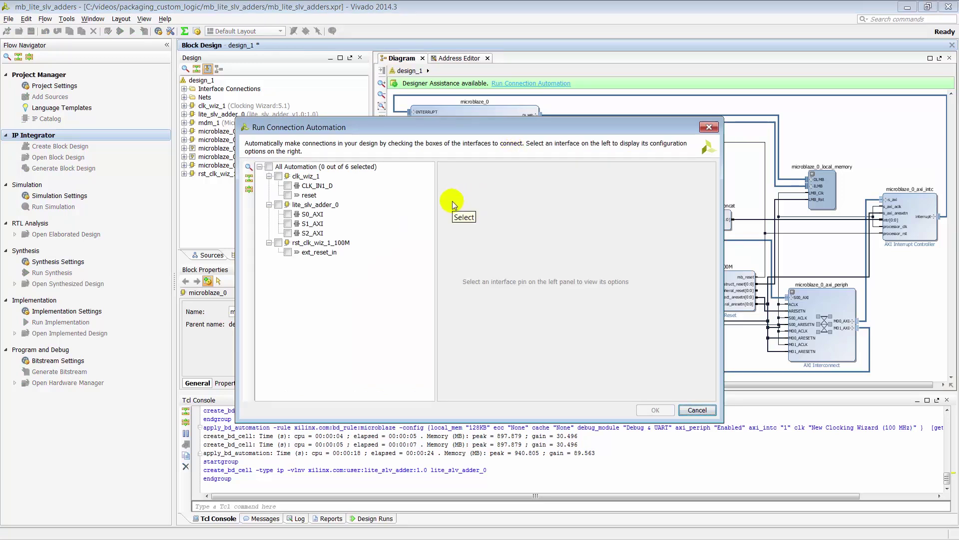
click(315, 187)
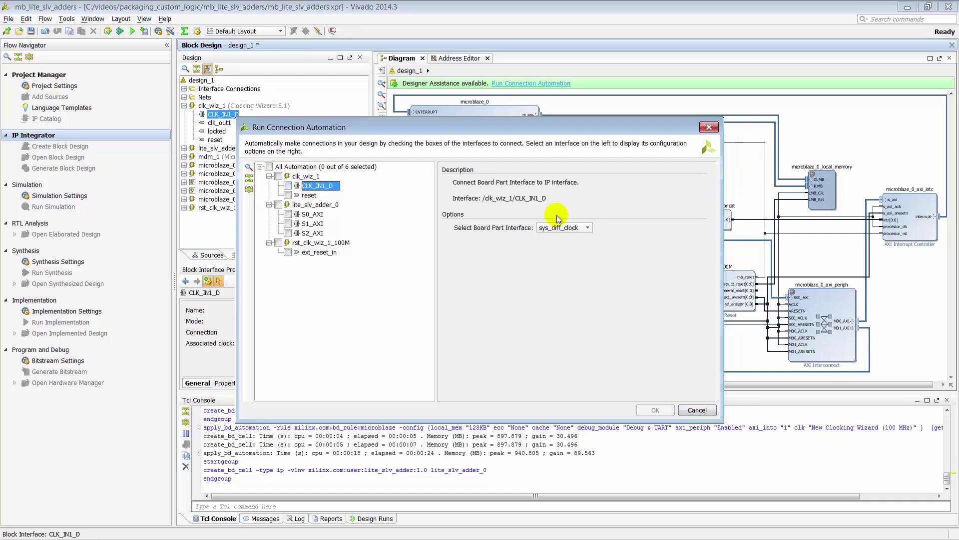
click(288, 186)
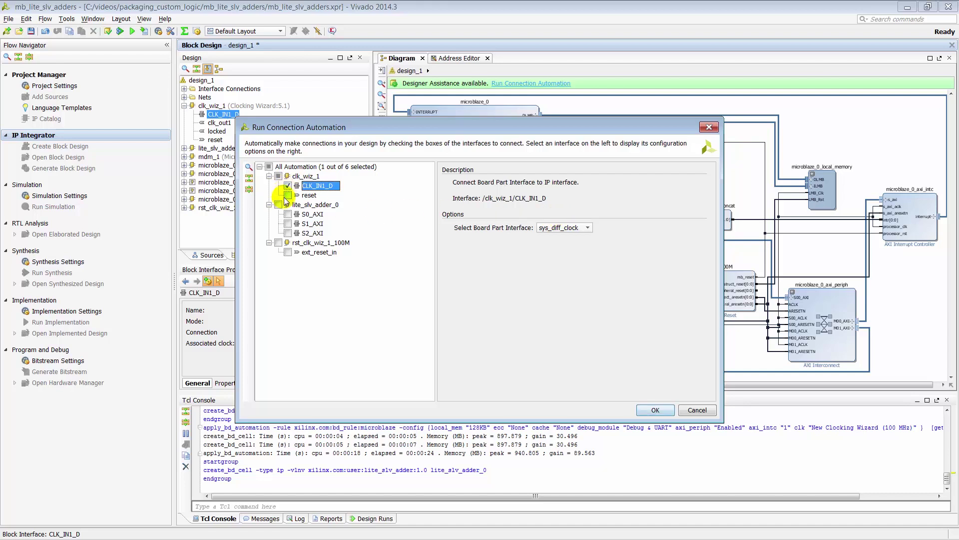
click(288, 195)
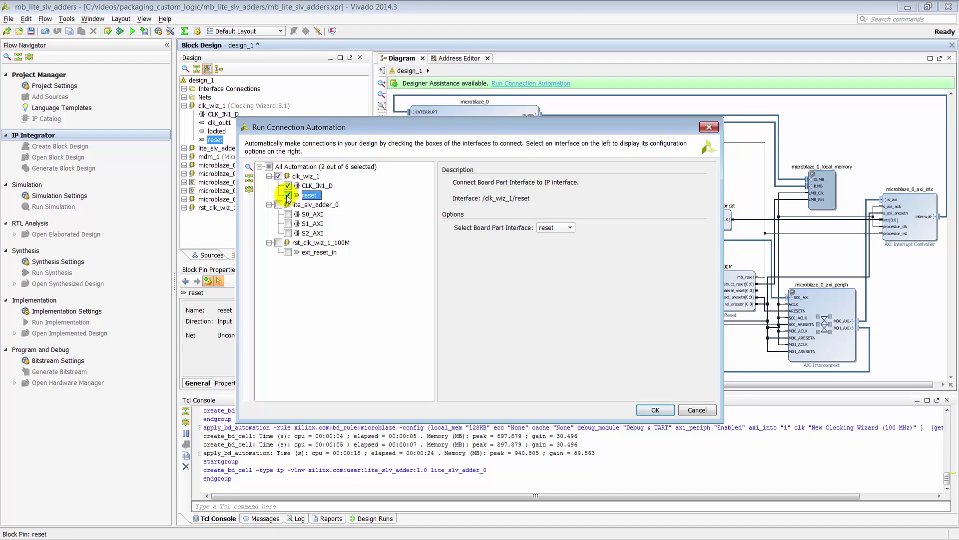
click(288, 252)
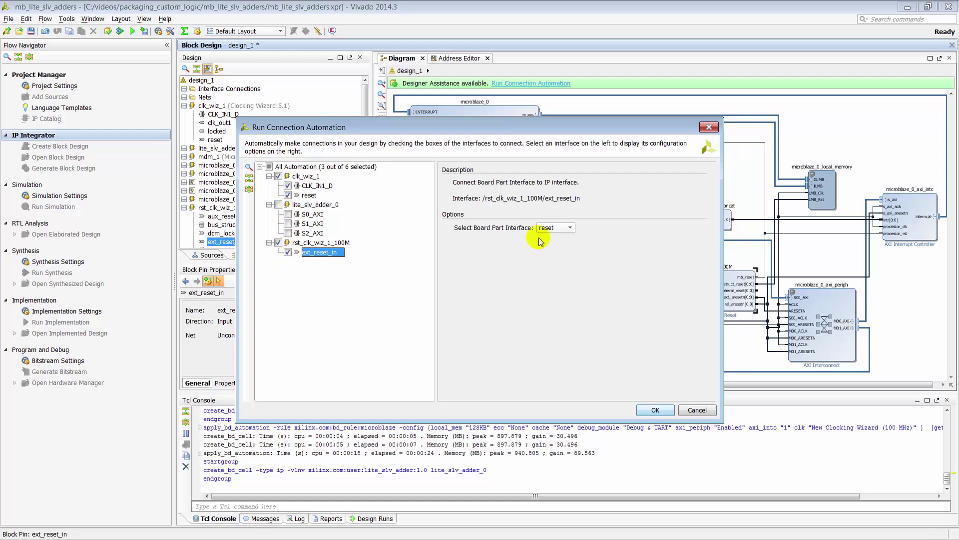
click(289, 215)
click(288, 223)
click(288, 233)
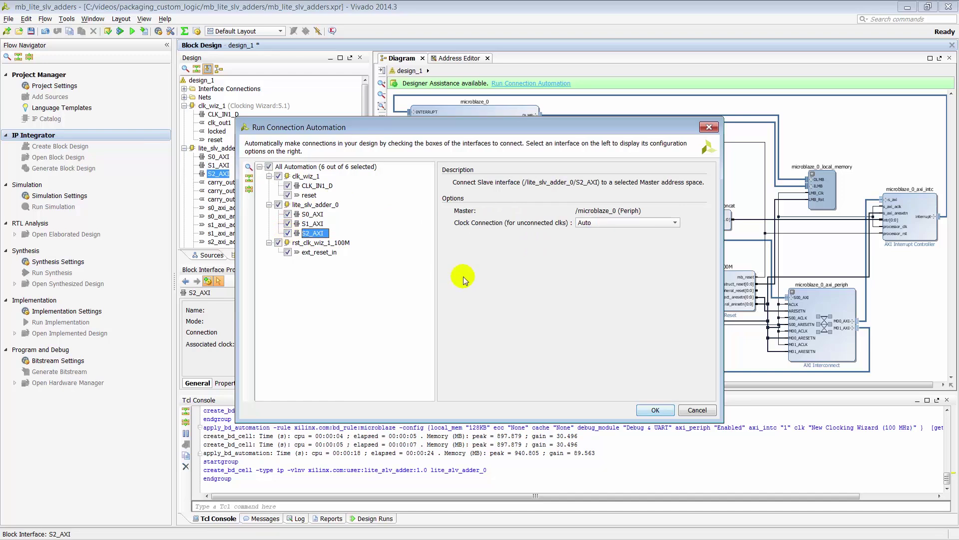
click(661, 410)
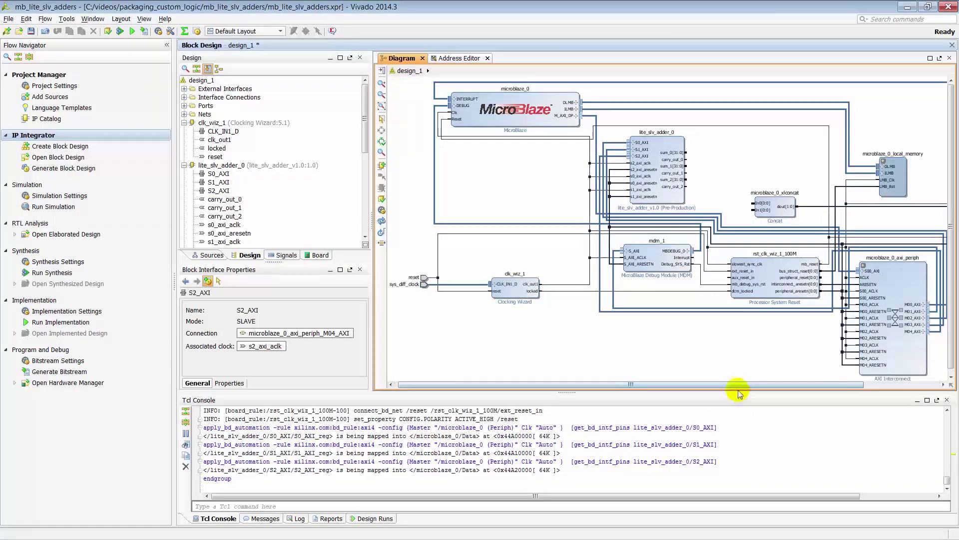
- Trace the connections between the AXI Interconnect's master ports and the adder block's slave interfaces
drag(741, 386, 802, 385)
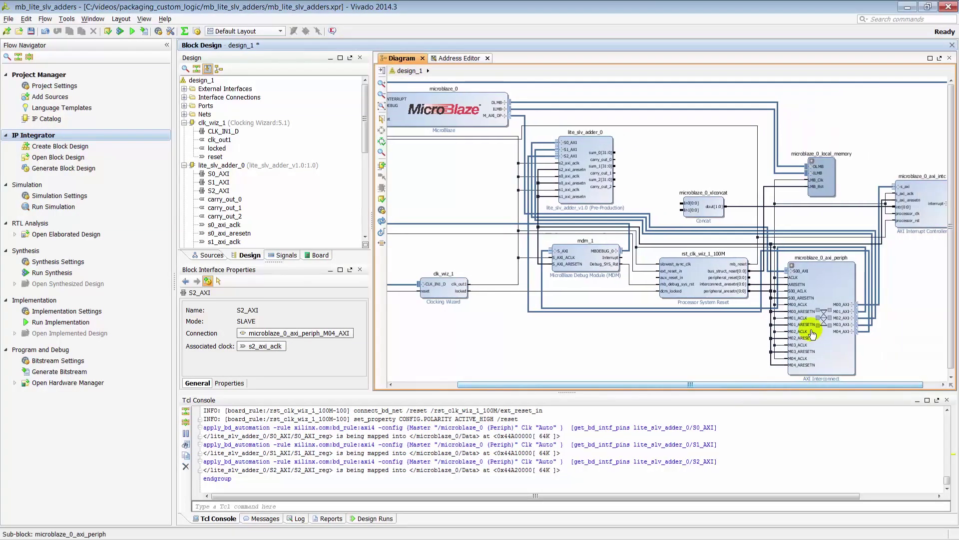
click(863, 334)
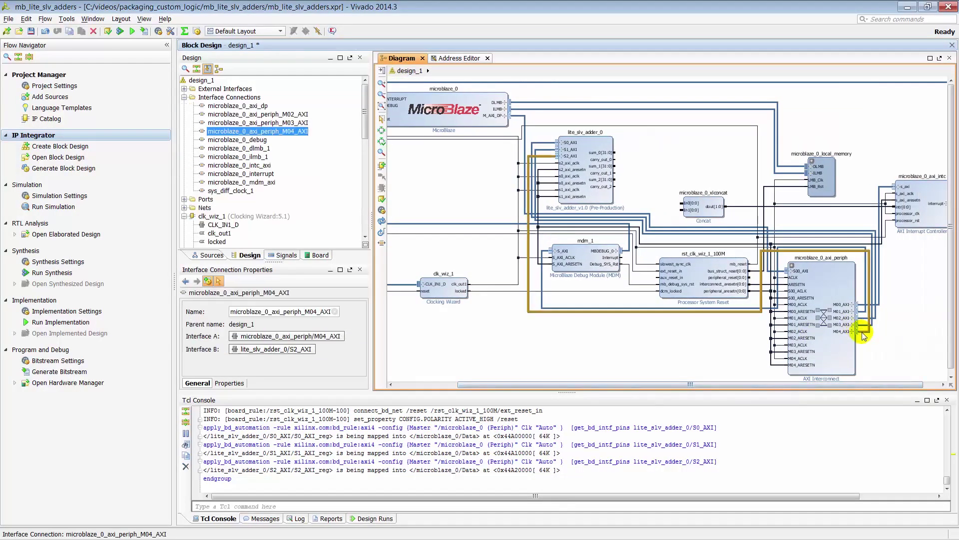
click(549, 151)
click(551, 146)
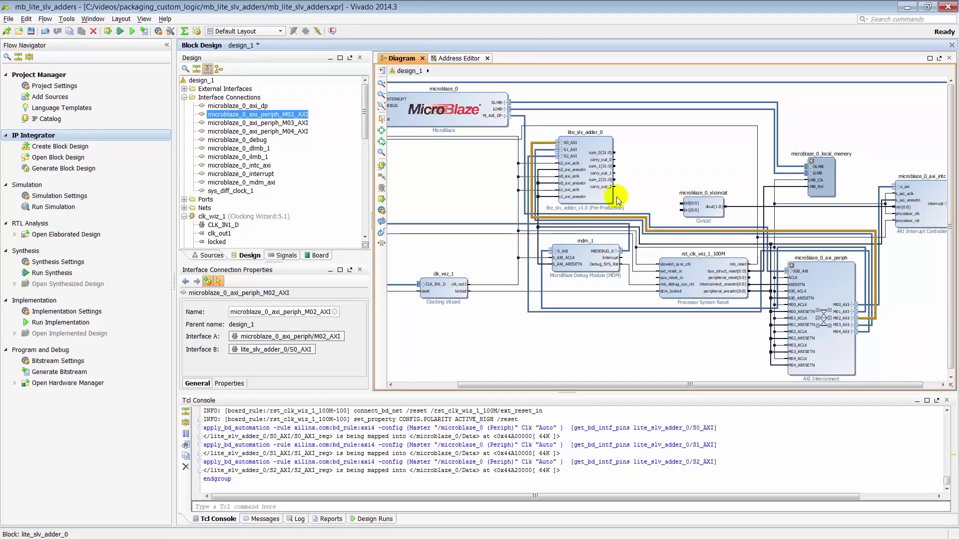
- Add a VIO (Virtual Input/Output) IP to the block design
click(630, 154)
right_click(647, 151)
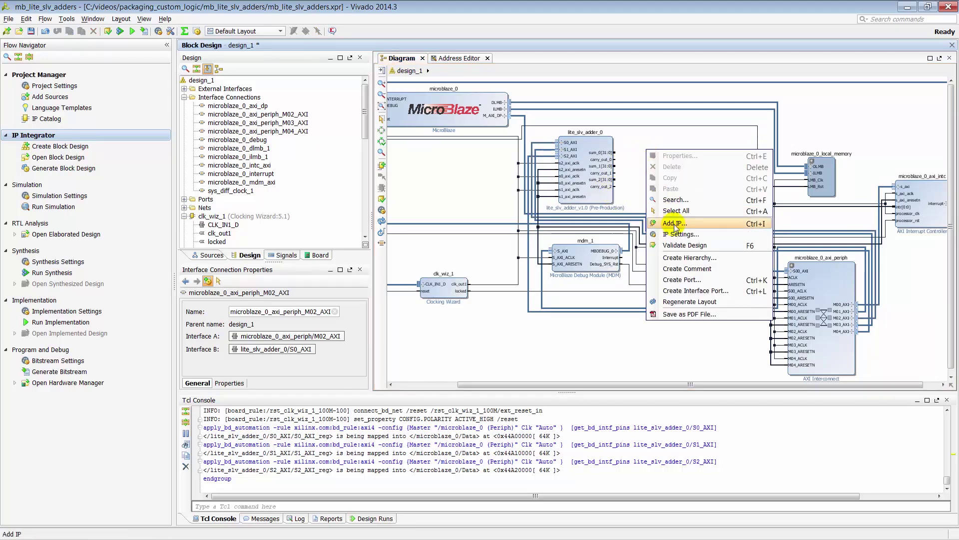
click(674, 225)
text(vio)
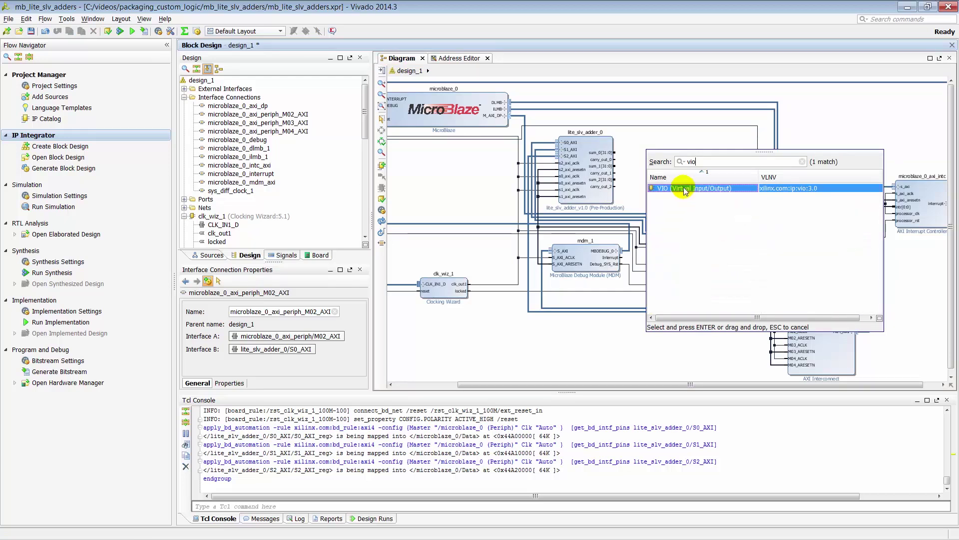
double_click(681, 188)
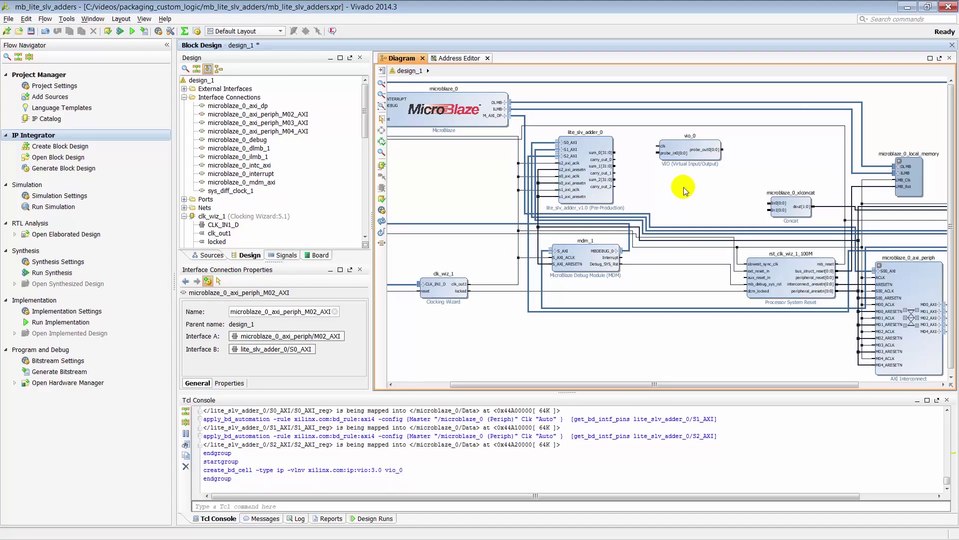
- Customize vio_0 with 2 input probes, 0 output probes and a PROBE_IN0 width of 32
double_click(692, 155)
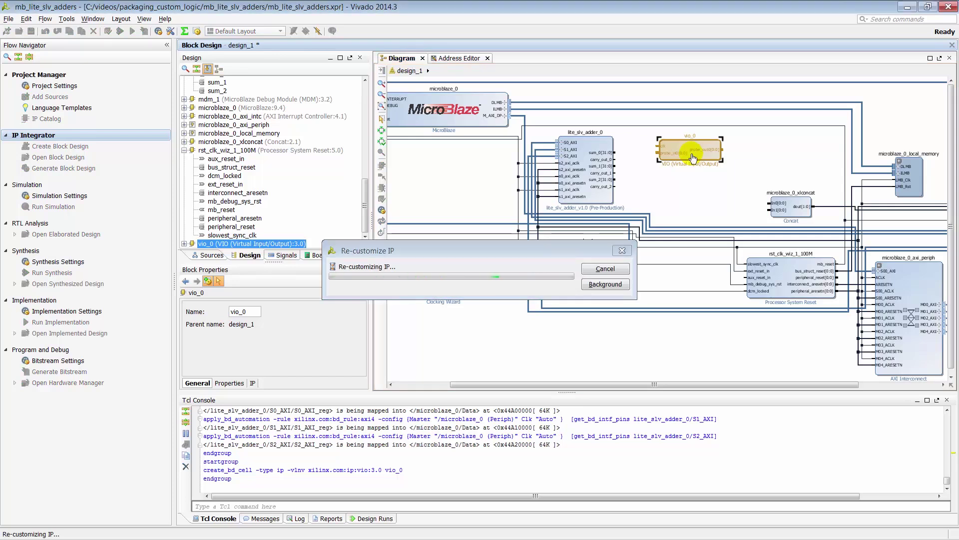
double_click(489, 244)
text(2)
key(Tab)
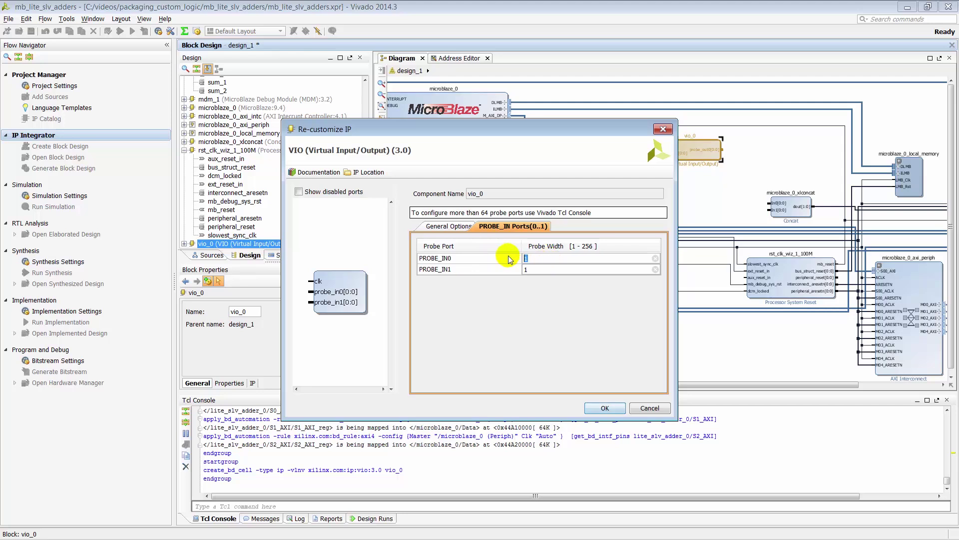
text(32)
click(605, 407)
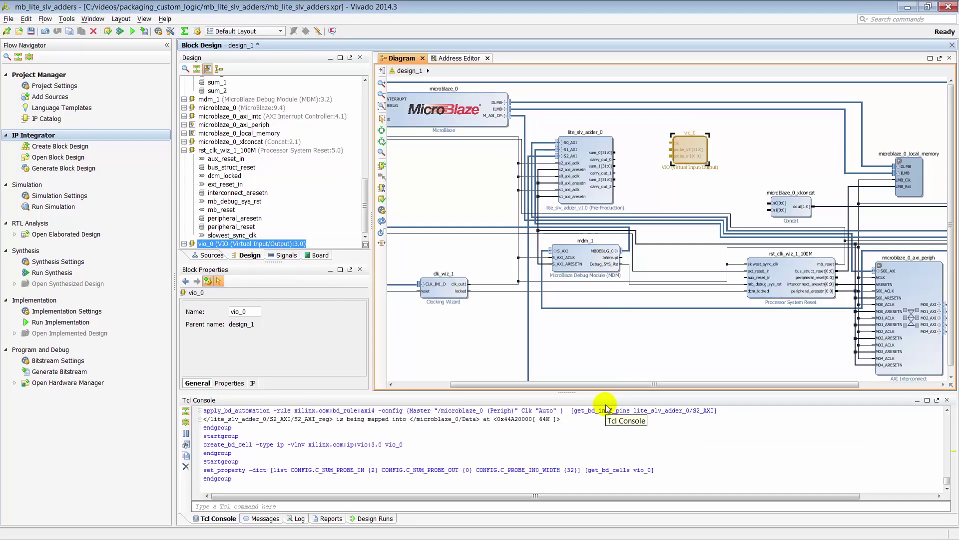
- Connect vio_0's probe_in0 to the adder's sum_0, probe_in1 to carry_out_0, and clk to the clk_wiz_1 clk_out1 clock net
click(648, 194)
drag(673, 150, 615, 159)
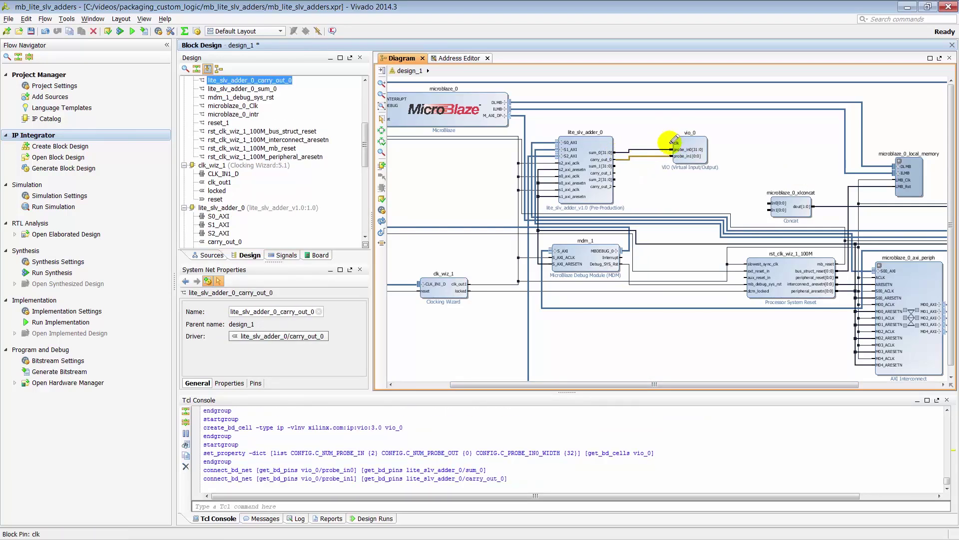
drag(672, 143, 548, 163)
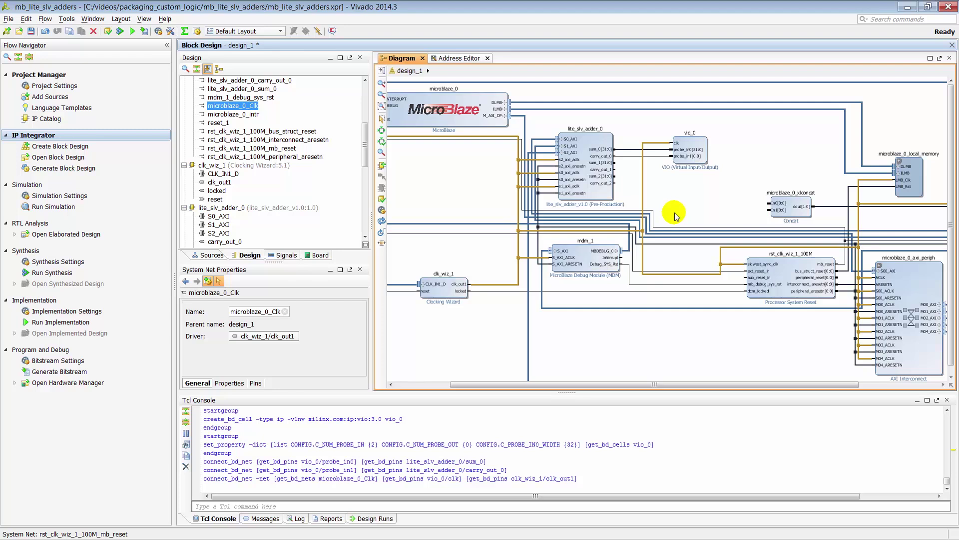
- Connect mdm_1's Interrupt output to the Concat block's In0 and set the Concat's number of ports to 1
drag(731, 385, 795, 380)
click(723, 345)
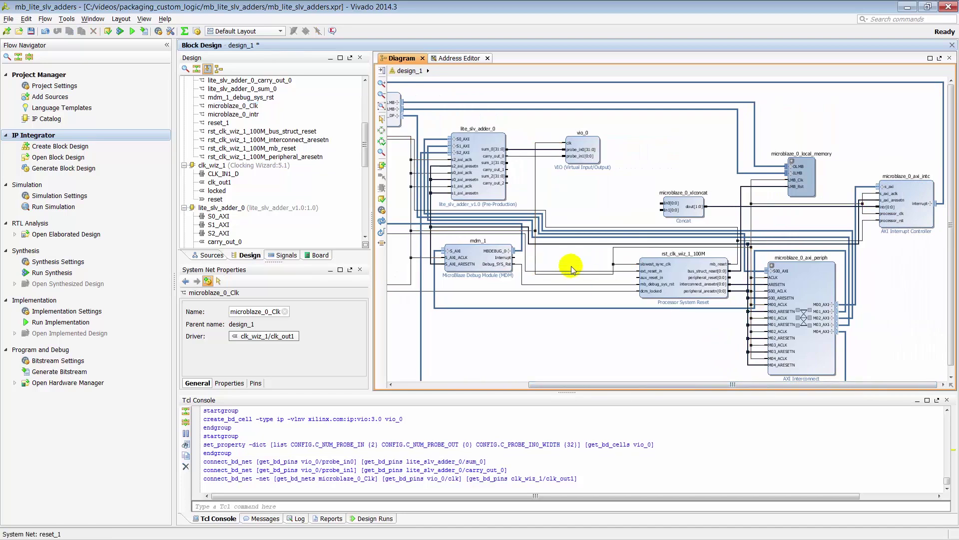
drag(513, 257, 664, 203)
double_click(685, 210)
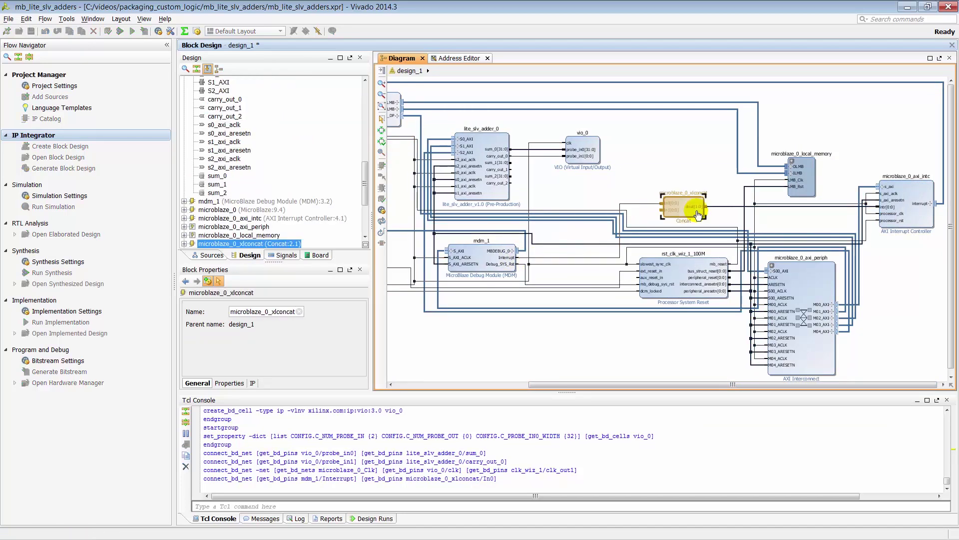
double_click(492, 218)
text(1)
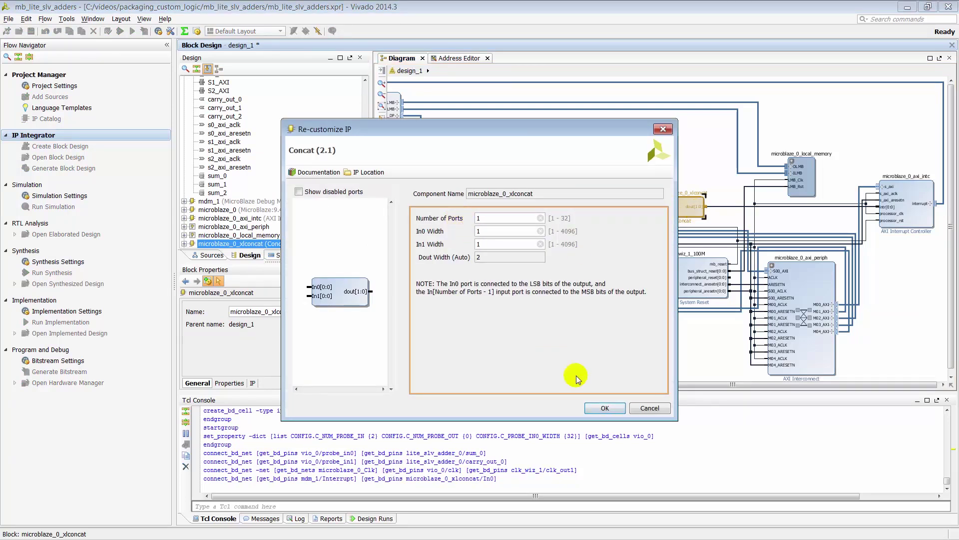
click(605, 407)
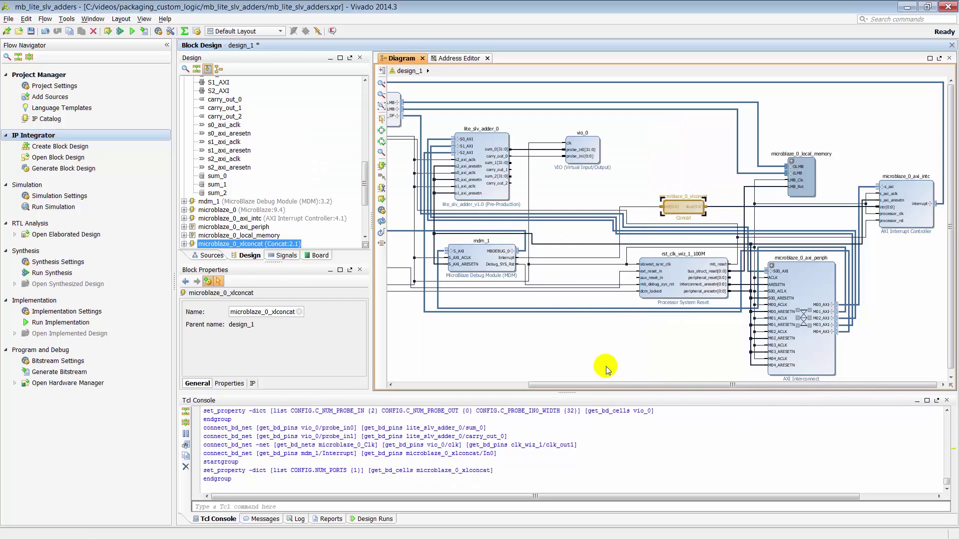
click(606, 369)
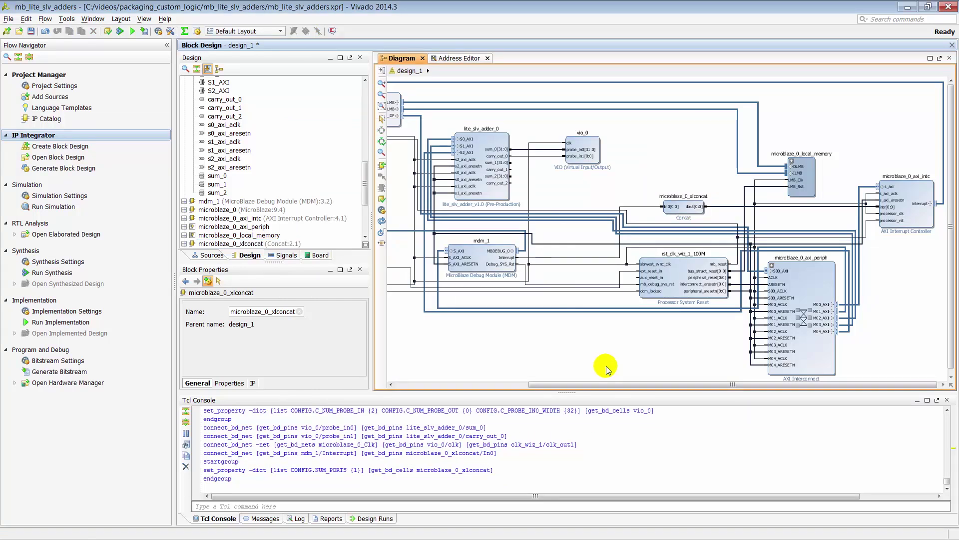
- Examine the offset addresses assigned to the adder's S0_AXI, S1_AXI and S2_AXI interfaces in the address map
click(460, 57)
click(382, 93)
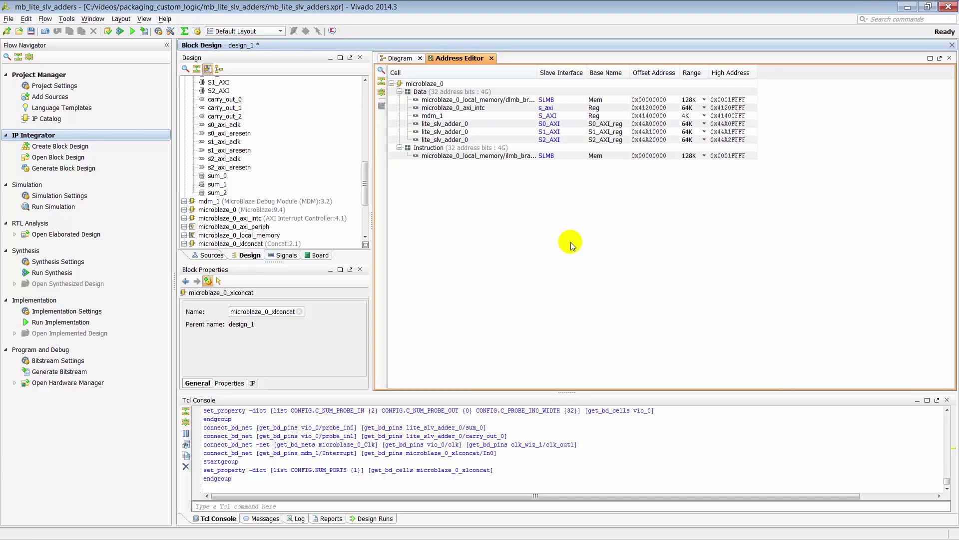
click(653, 123)
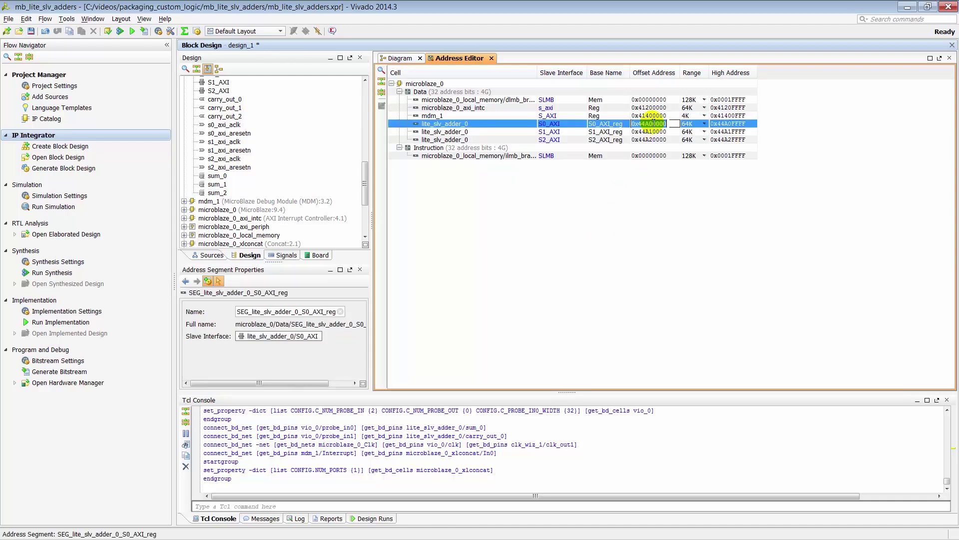
click(649, 132)
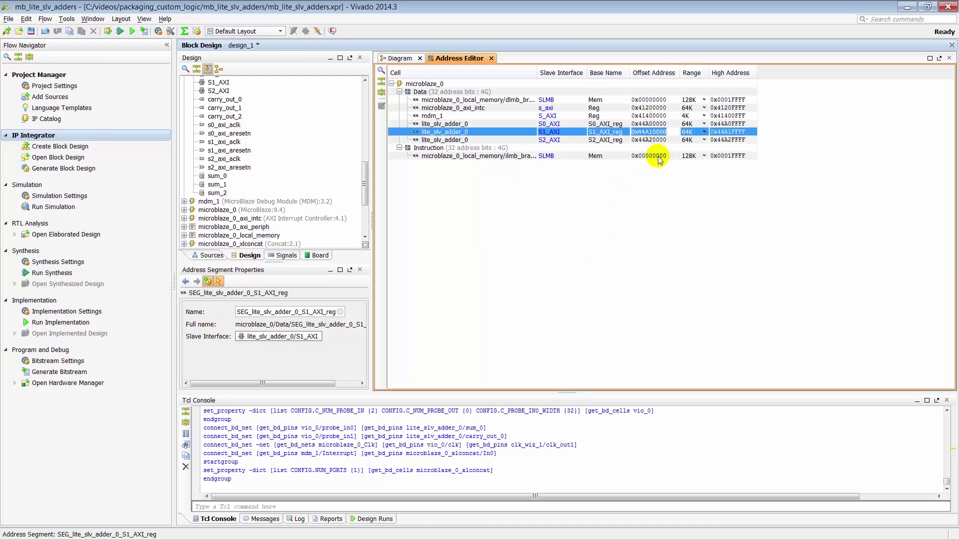
click(649, 139)
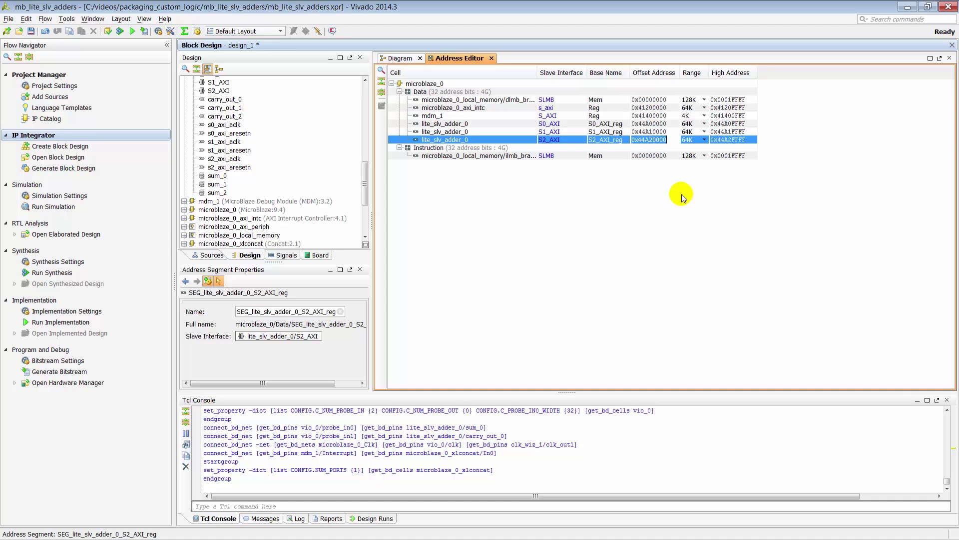
- Review the customization parameters of lite_slv_adder_0, including the description of its data_width parameter
click(405, 59)
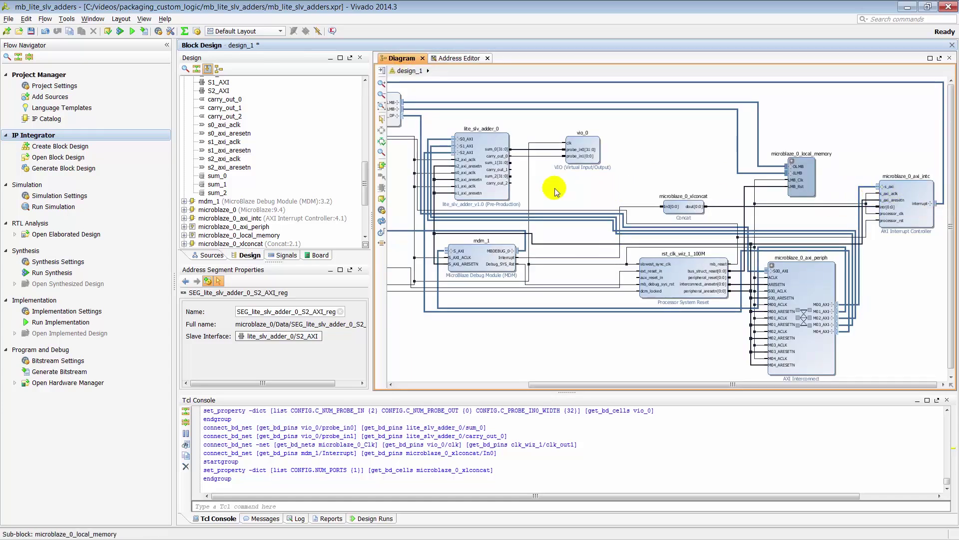
click(497, 178)
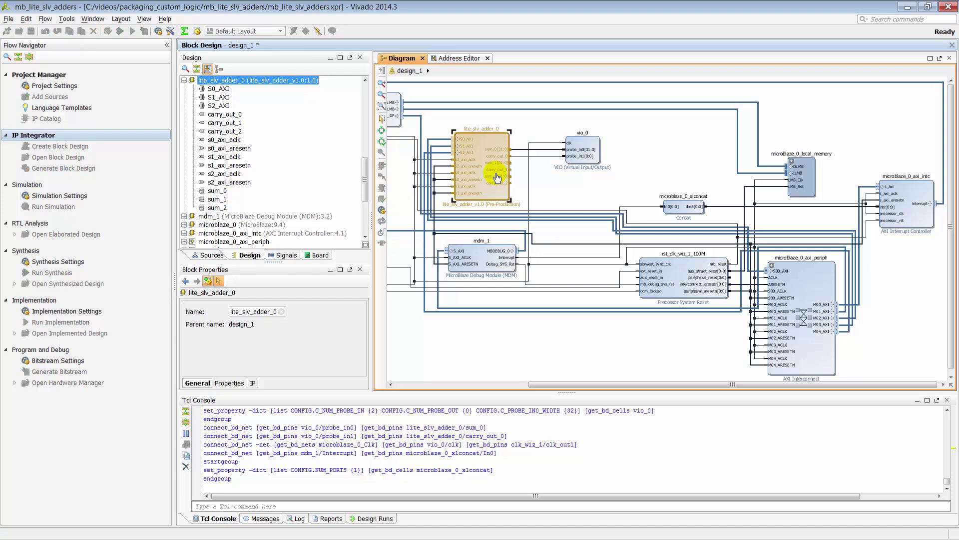
double_click(497, 176)
mouse_move(456, 376)
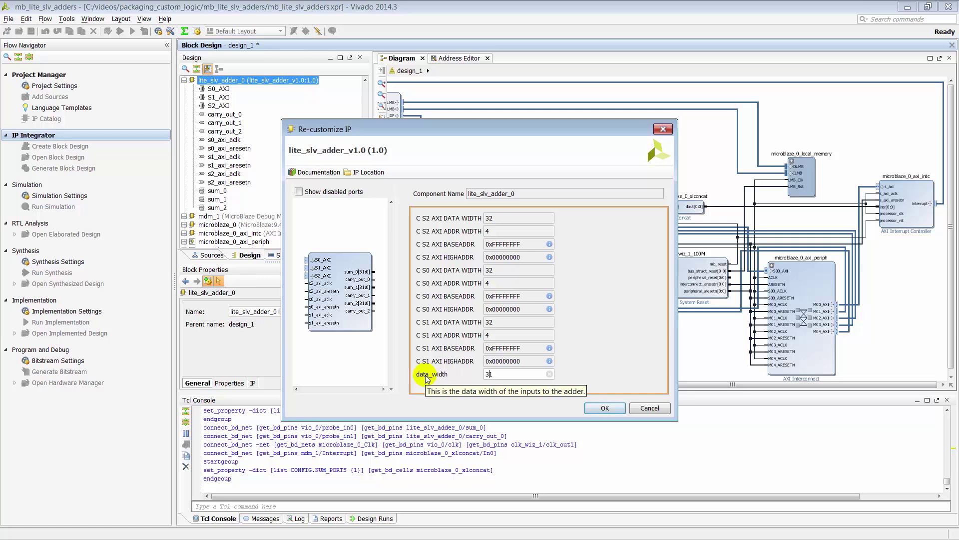
click(605, 408)
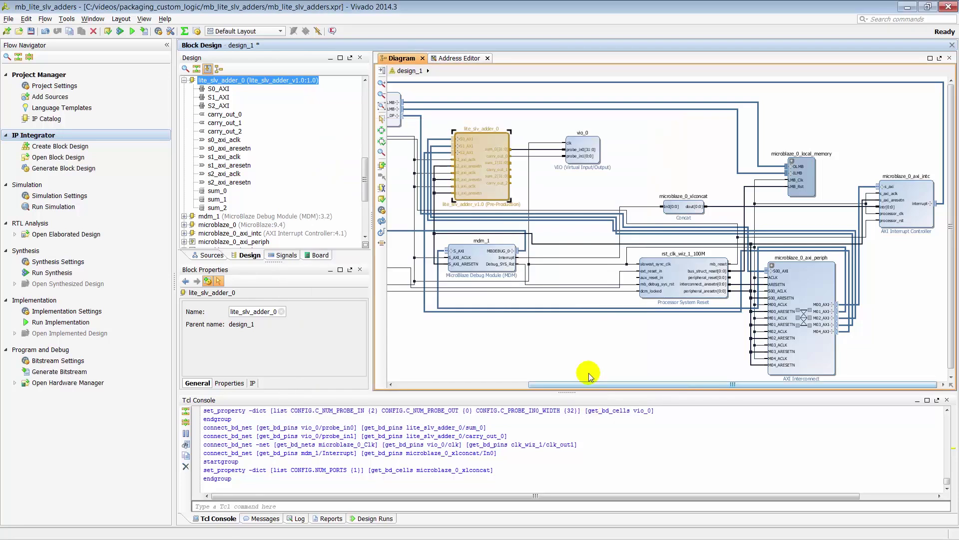
- Open lite_slv_adder_0 for editing in the IP Packager as lite_slv_adder_v1_0_project, and close that project
right_click(488, 164)
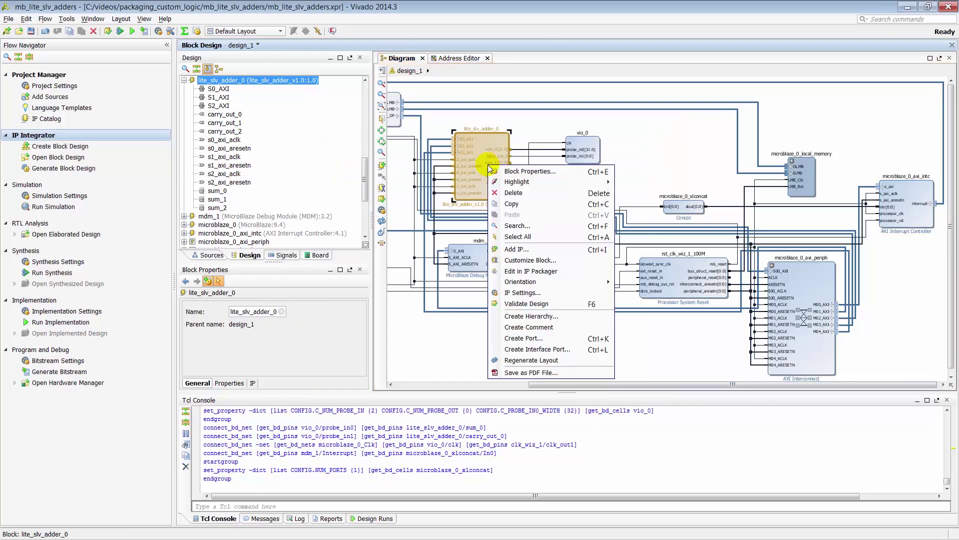
click(518, 276)
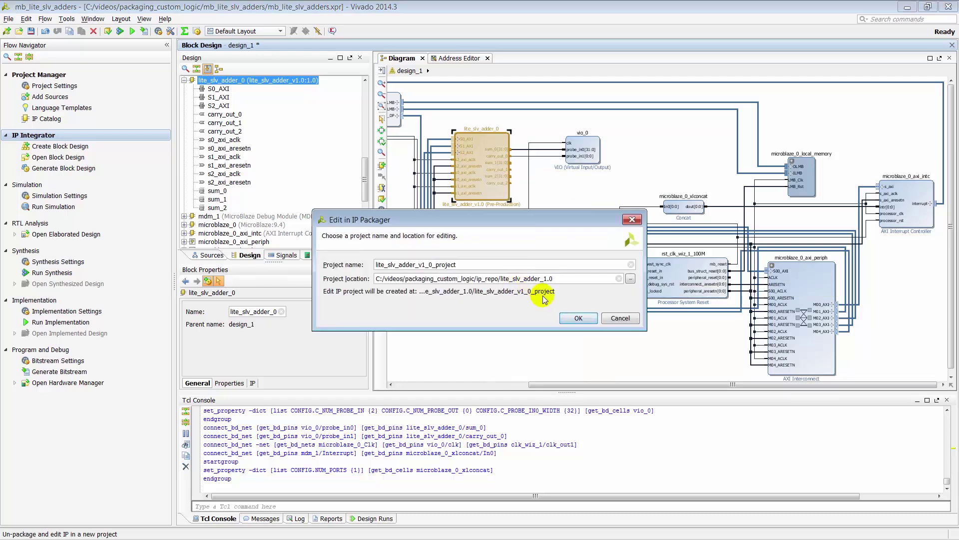
click(573, 318)
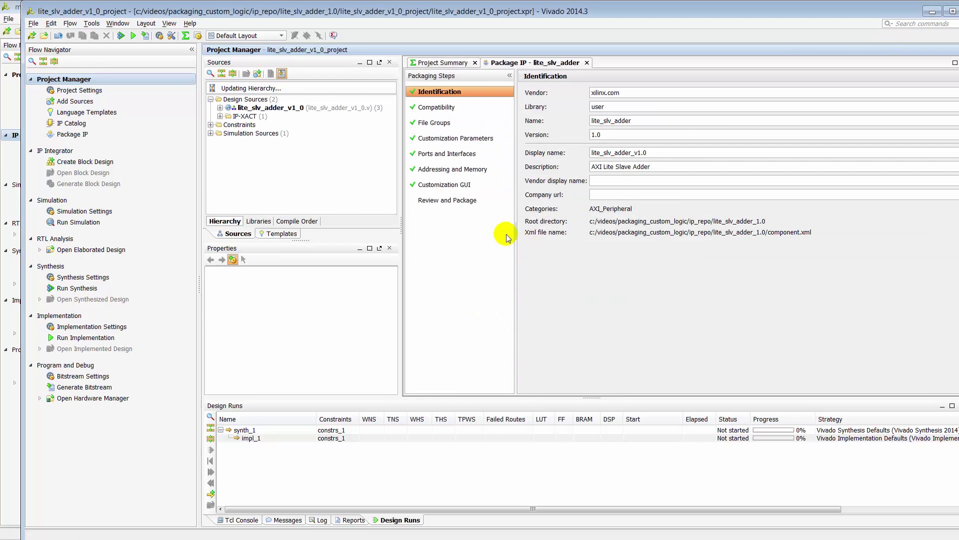
click(34, 24)
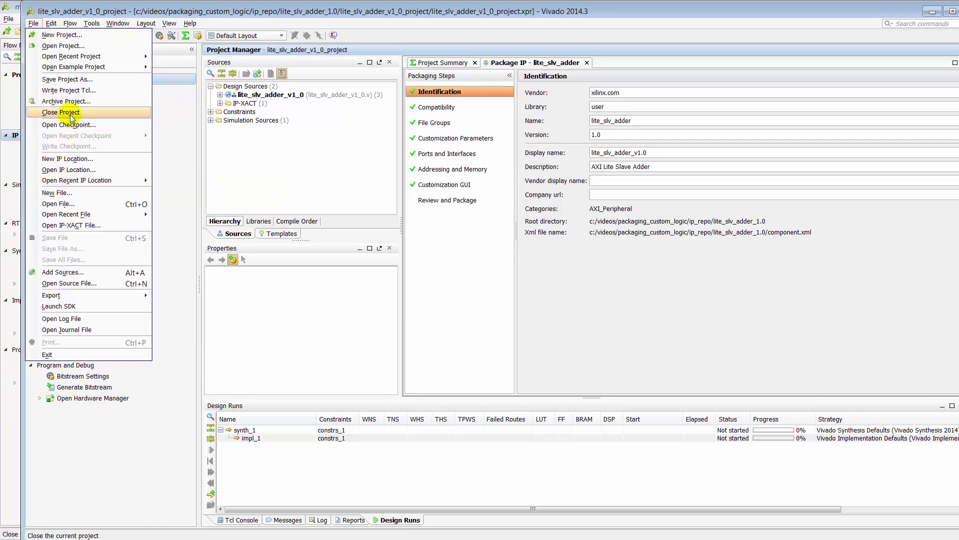
click(71, 114)
click(527, 304)
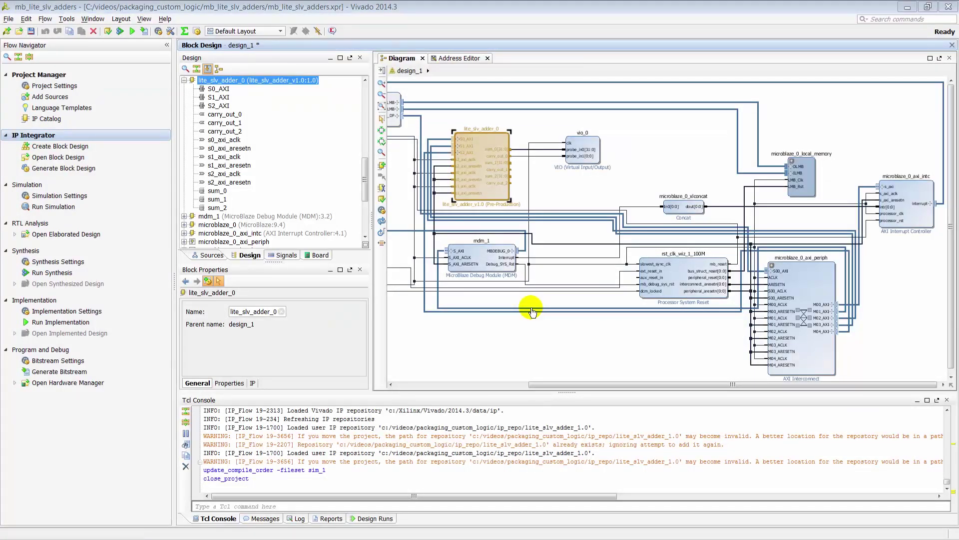
- Regenerate the block diagram layout and validate the design
click(381, 220)
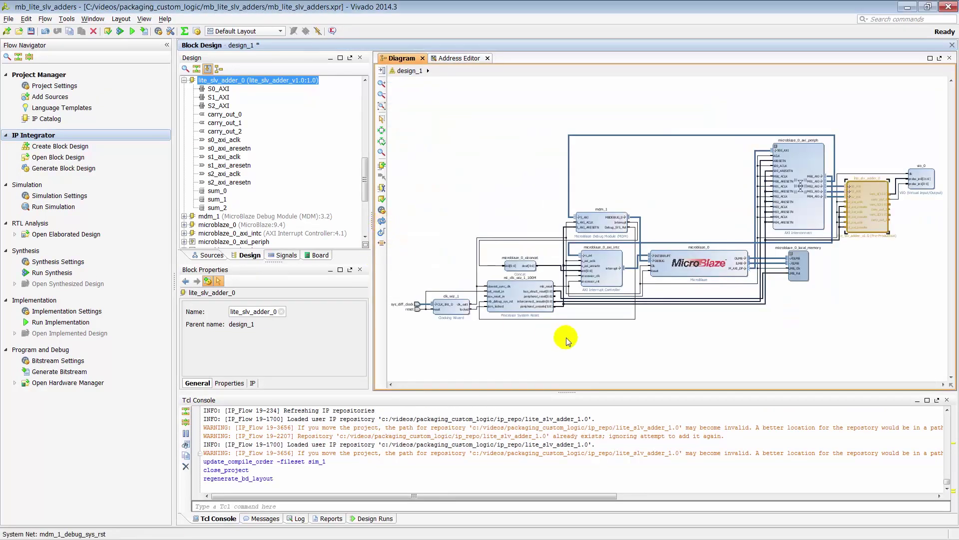
click(108, 31)
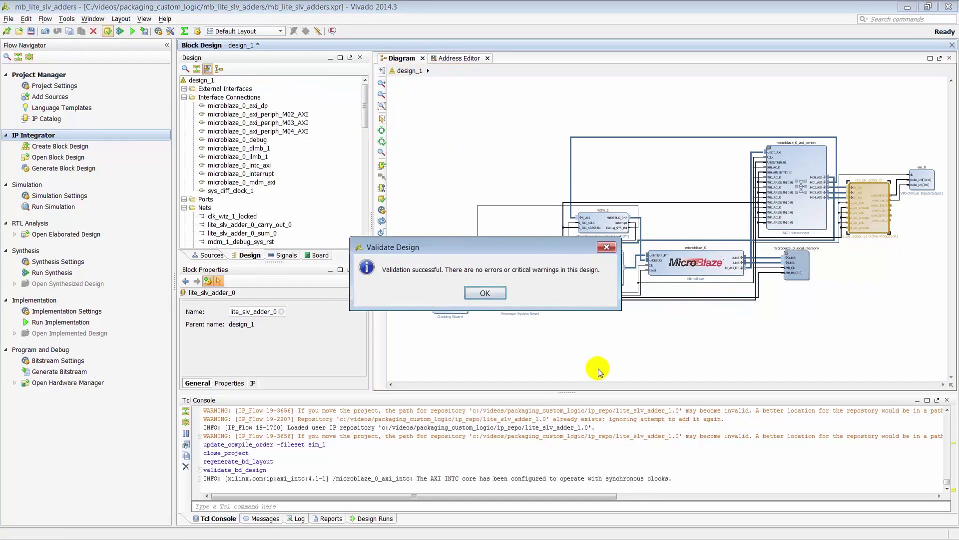
click(485, 293)
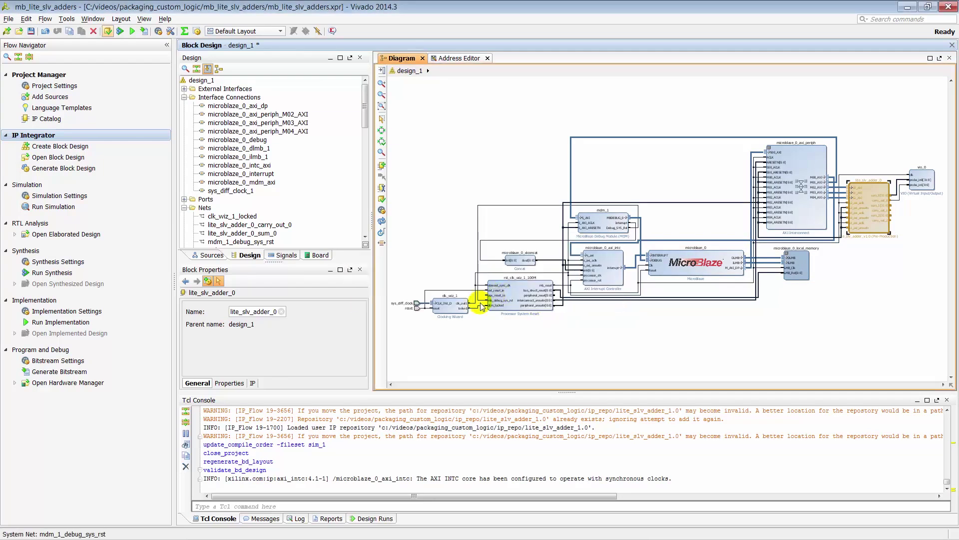
- Generate the output products of the design_1 block design
click(209, 255)
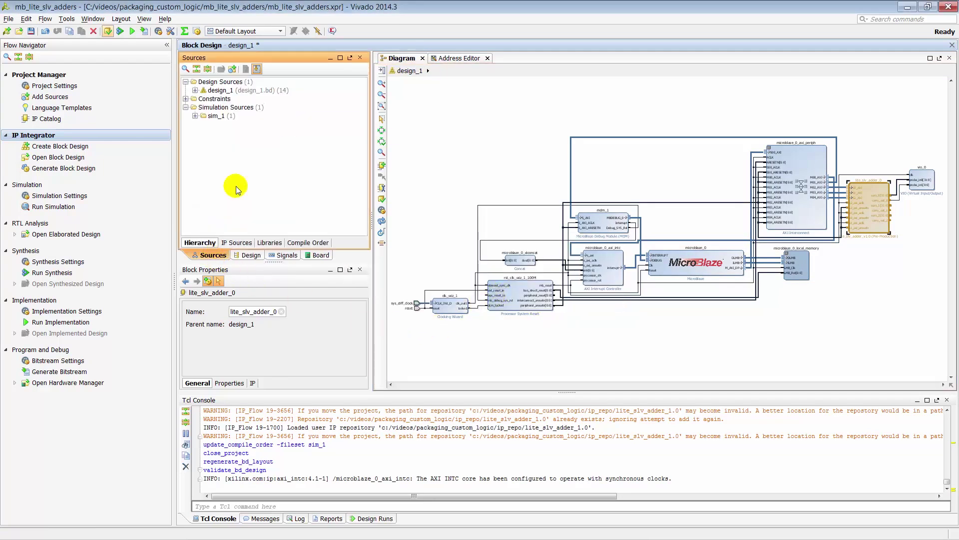
click(77, 170)
click(478, 354)
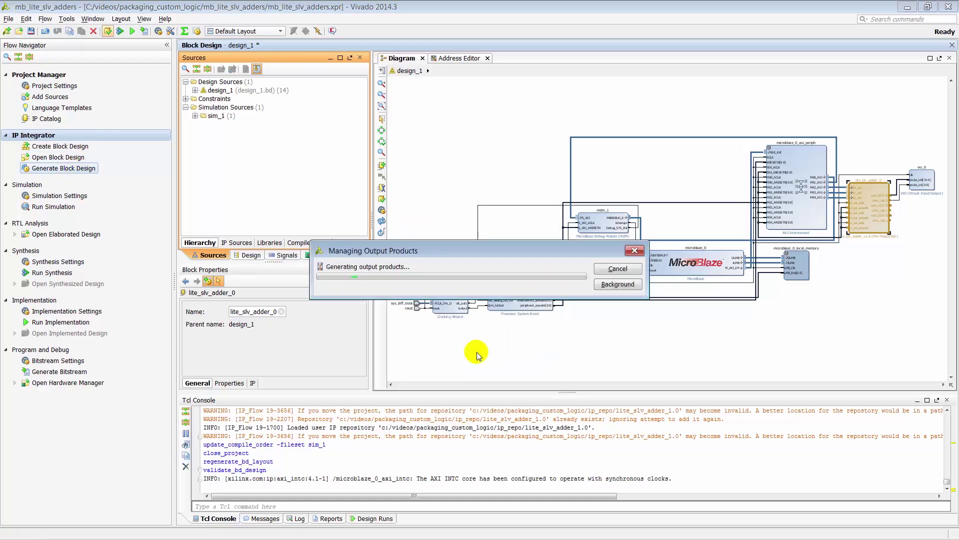
click(486, 293)
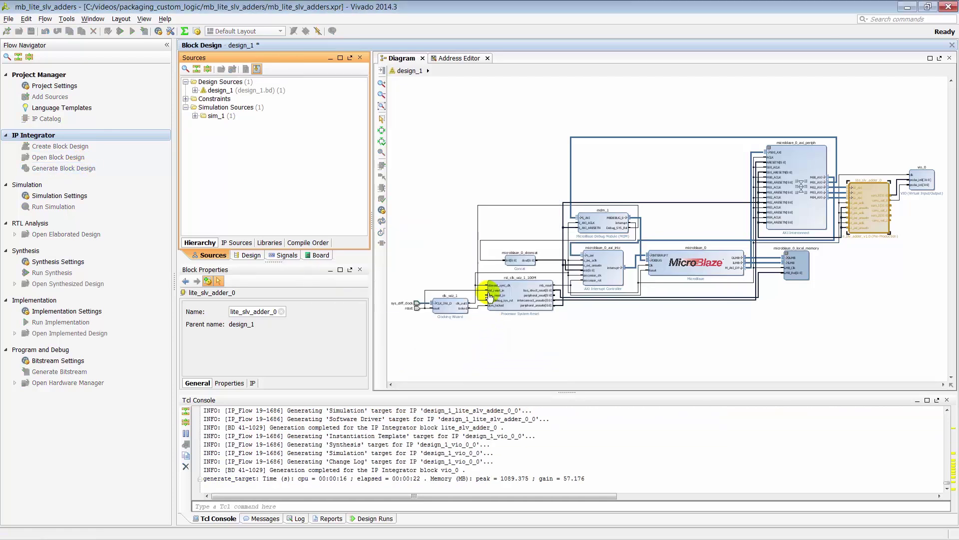
- Create an HDL wrapper for the design_1 block design source
right_click(235, 90)
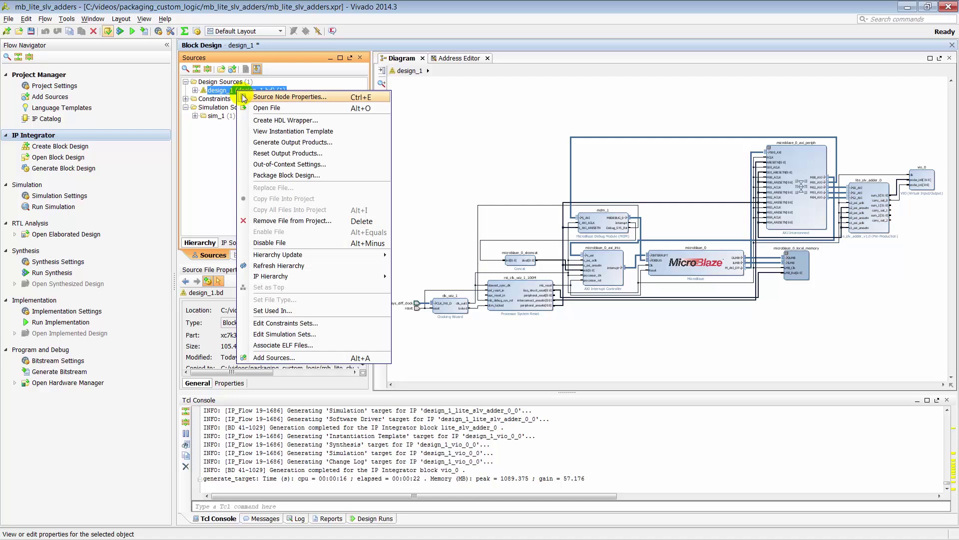
click(267, 123)
click(549, 324)
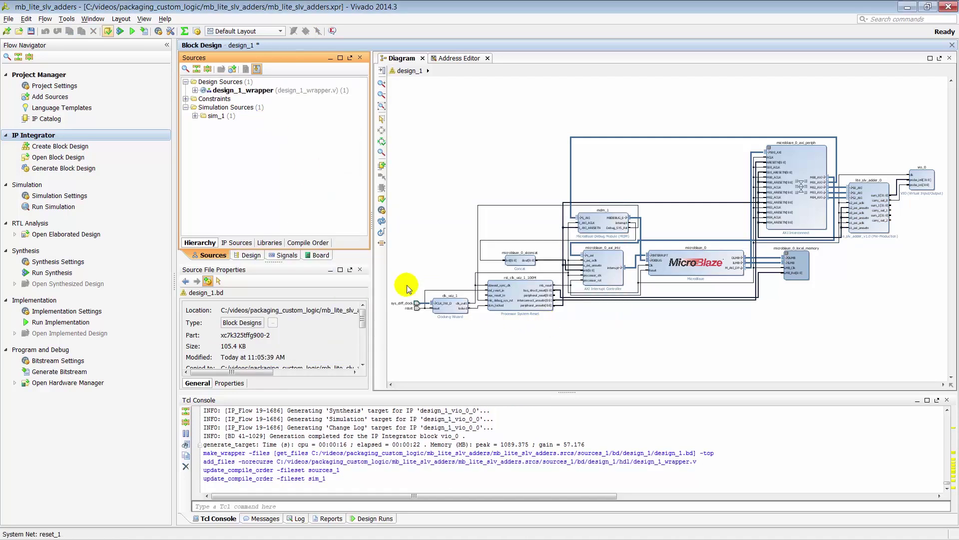
- Save the block design and generate the bitstream, launching synthesis and implementation first
click(59, 371)
click(468, 309)
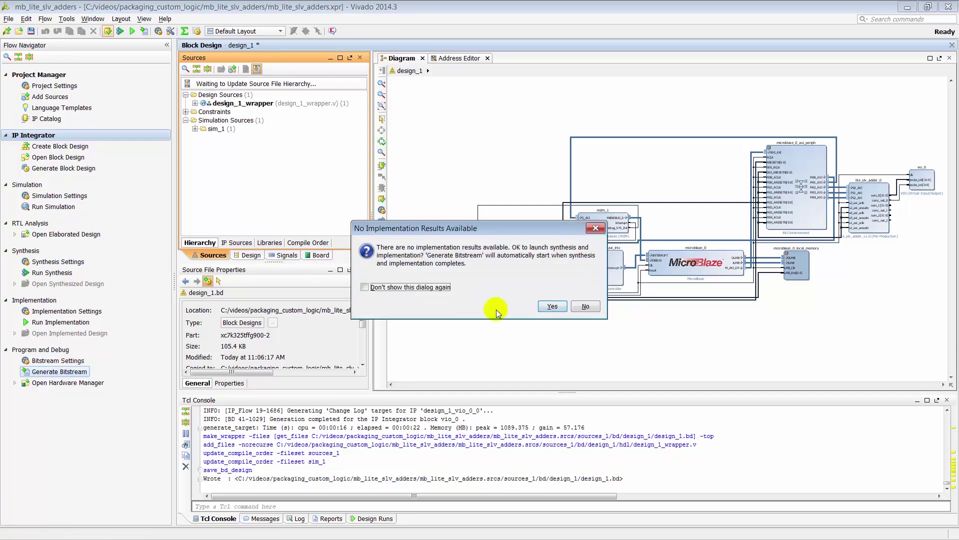
click(553, 306)
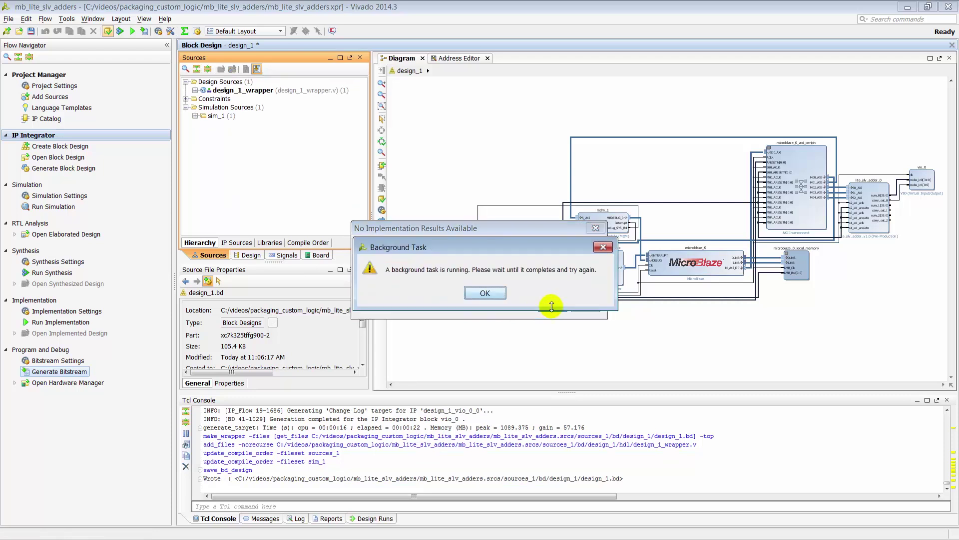
click(490, 295)
click(552, 306)
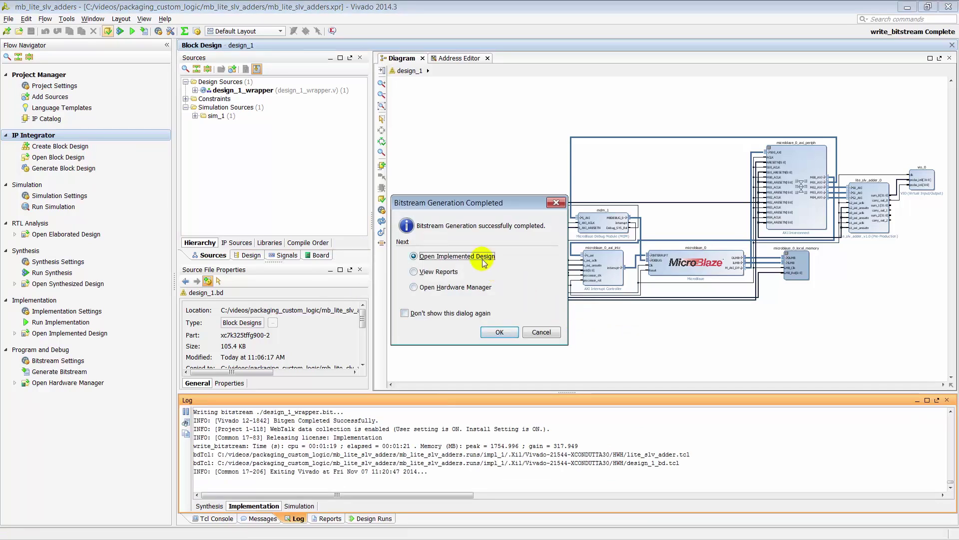
- Open the implemented design, report its timing summary as timing_1 with default options, and review the design timing results
click(499, 332)
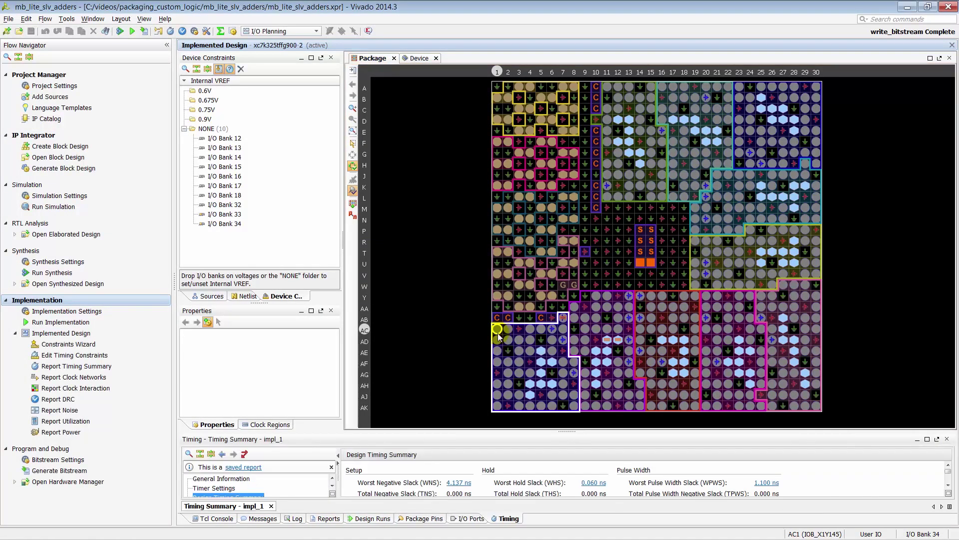
click(95, 365)
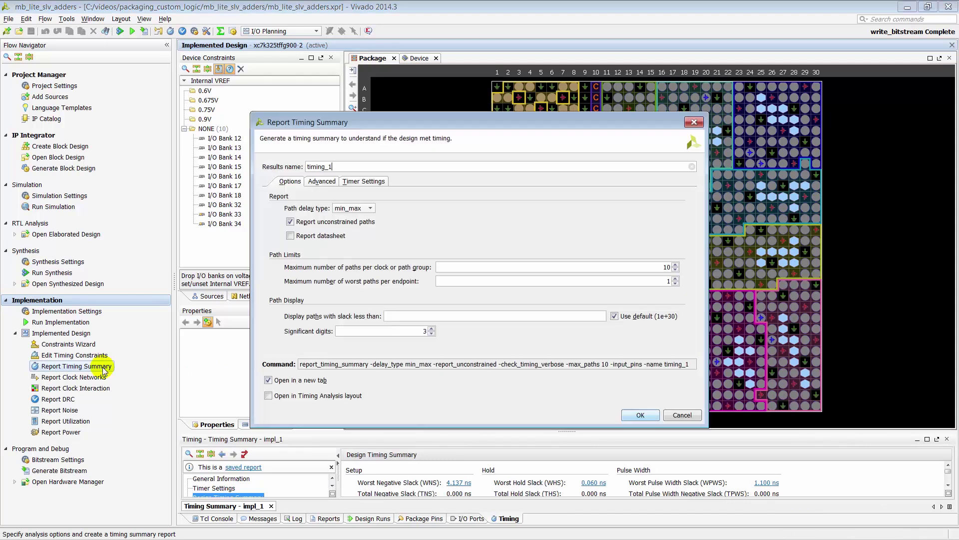
click(637, 413)
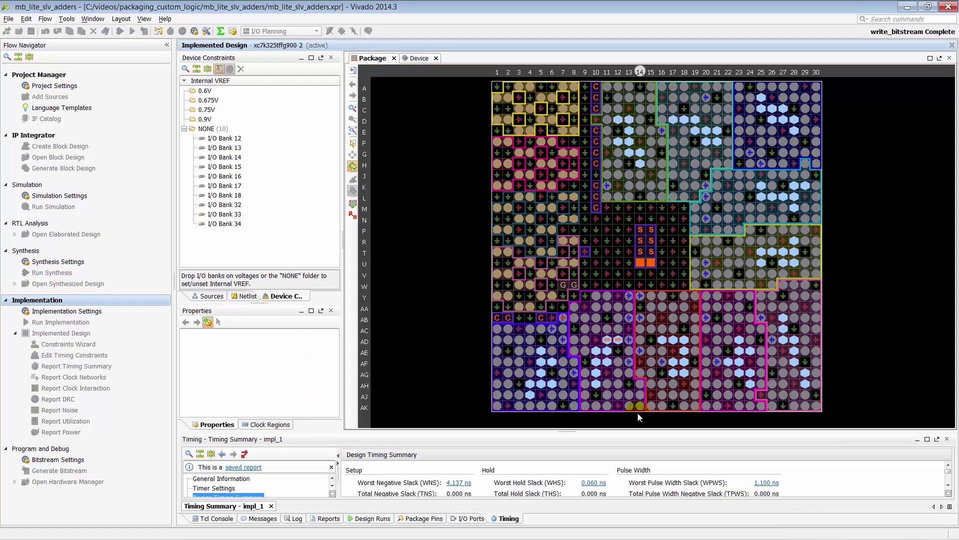
click(928, 439)
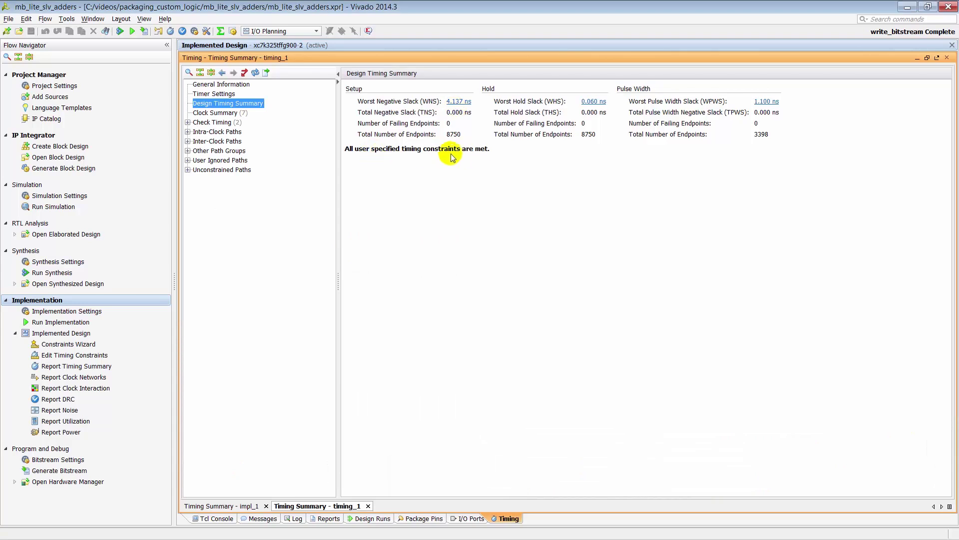
click(928, 57)
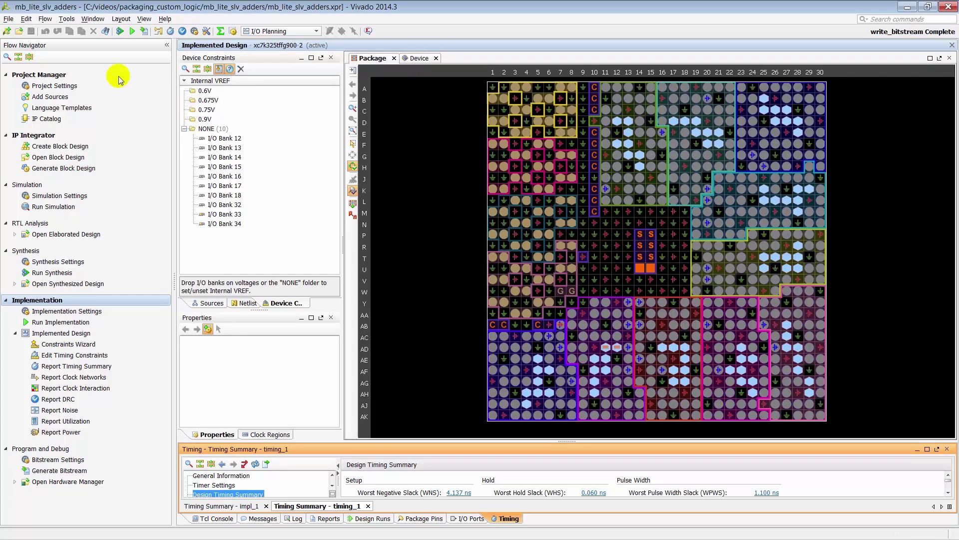
- Export the hardware platform with the bitstream included, local to the project, and check the resulting Tcl commands
click(7, 23)
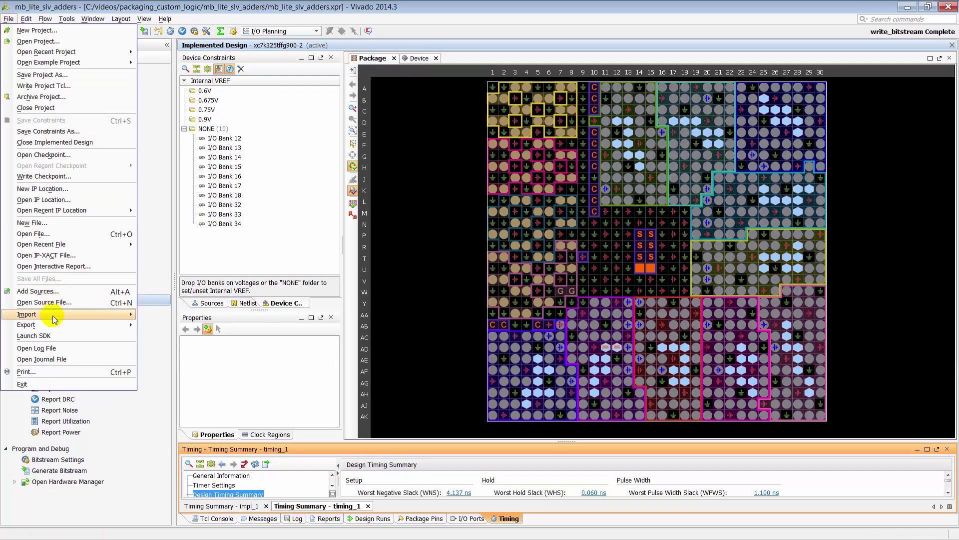
mouse_move(54, 325)
click(155, 326)
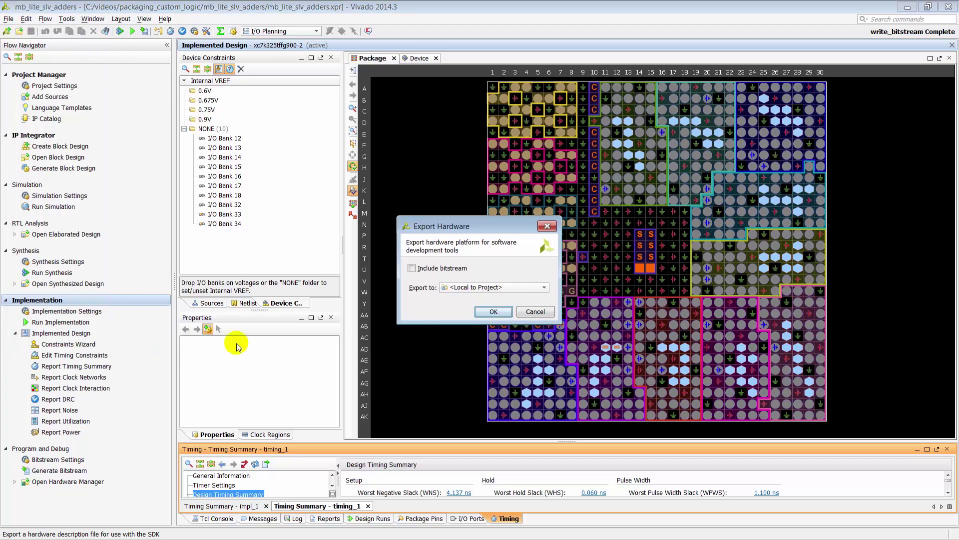
click(411, 268)
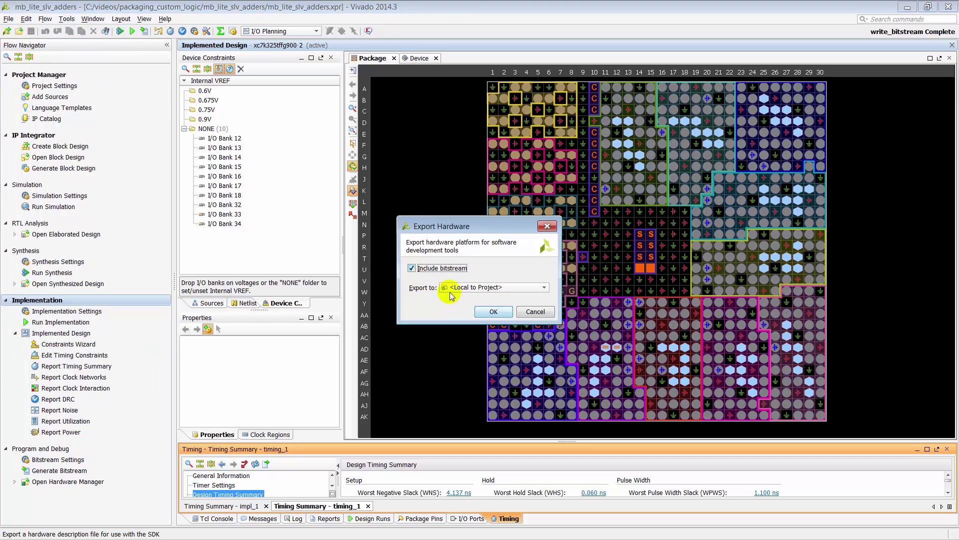
click(487, 311)
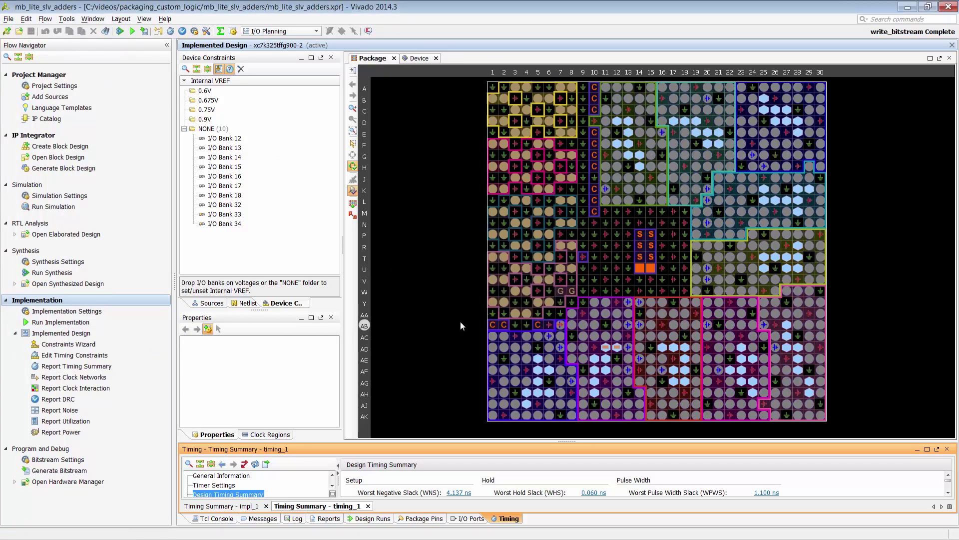
click(214, 518)
click(229, 470)
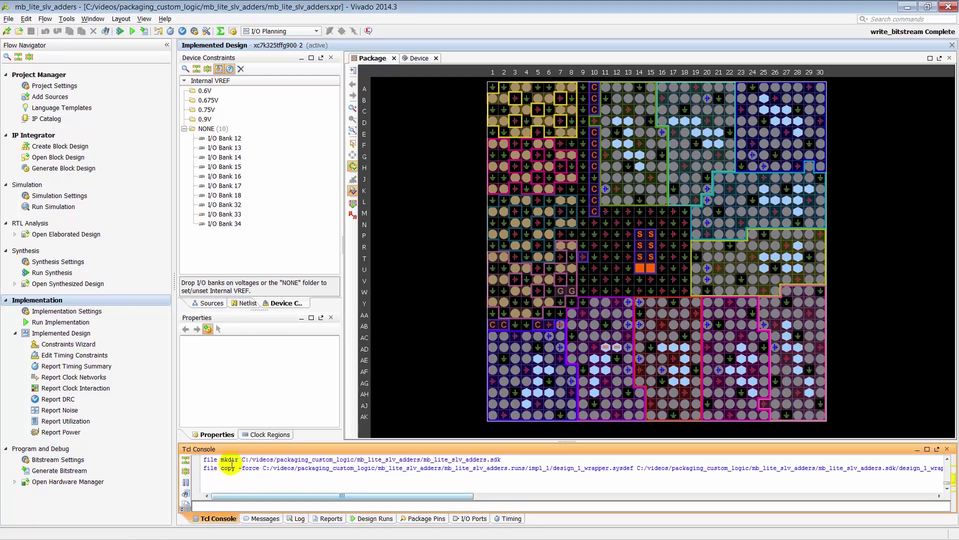
- Launch Xilinx SDK with both the exported location and the workspace local to the project
click(8, 18)
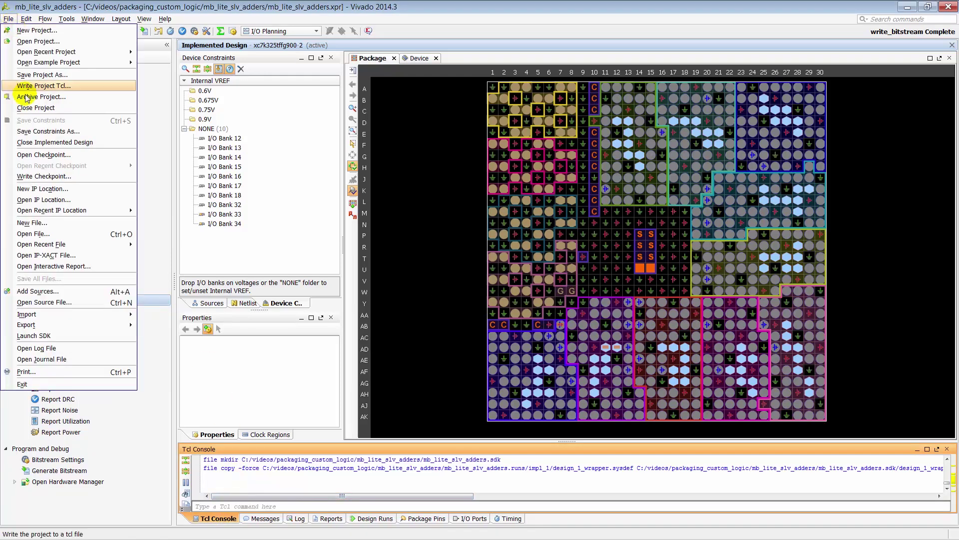
click(56, 341)
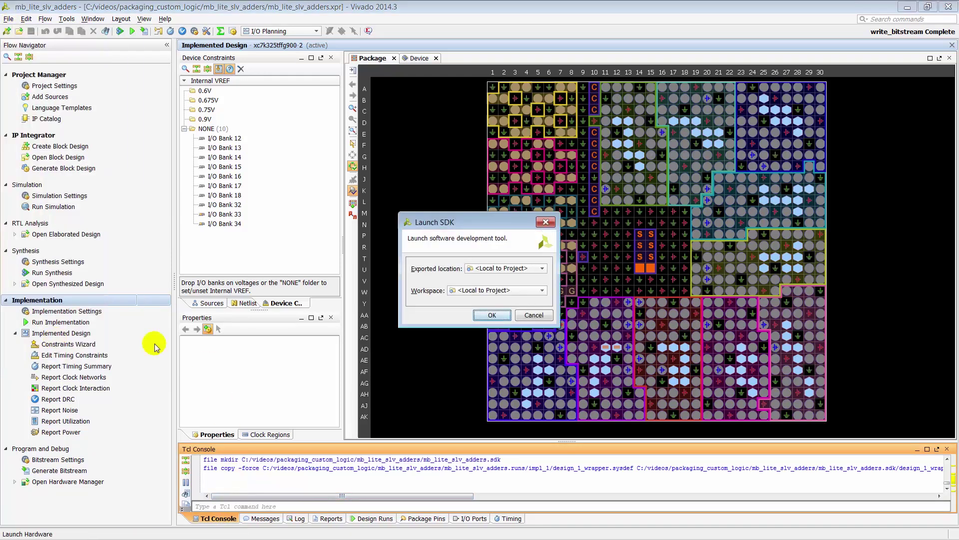
click(489, 315)
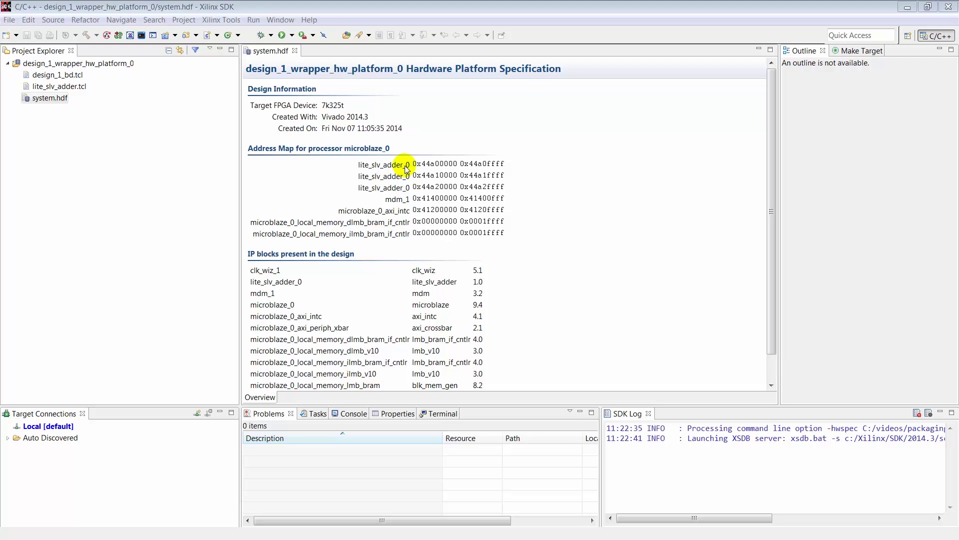
- Create a standalone C application project named adder_test for microblaze_0 with a new board support package, using the Empty Application template
click(9, 20)
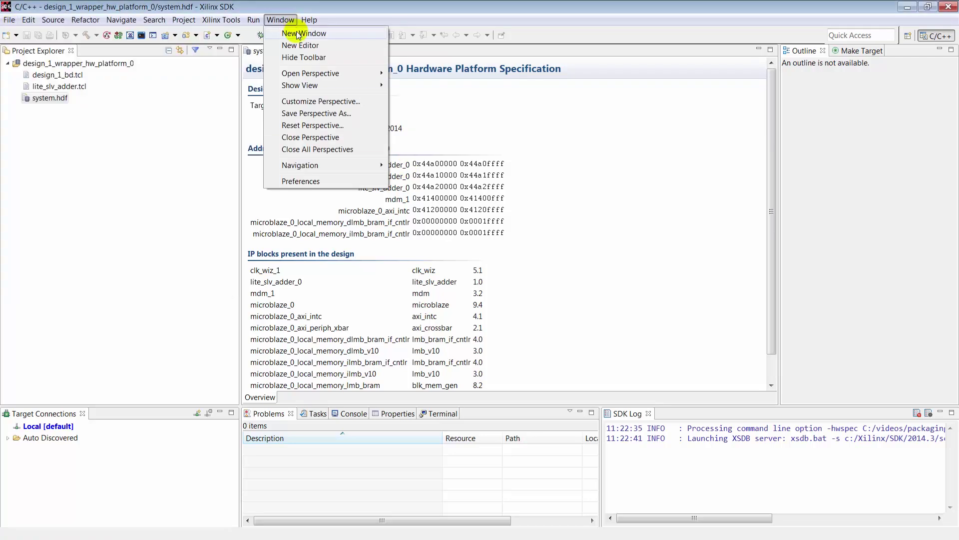
mouse_move(63, 22)
mouse_move(10, 20)
mouse_move(215, 33)
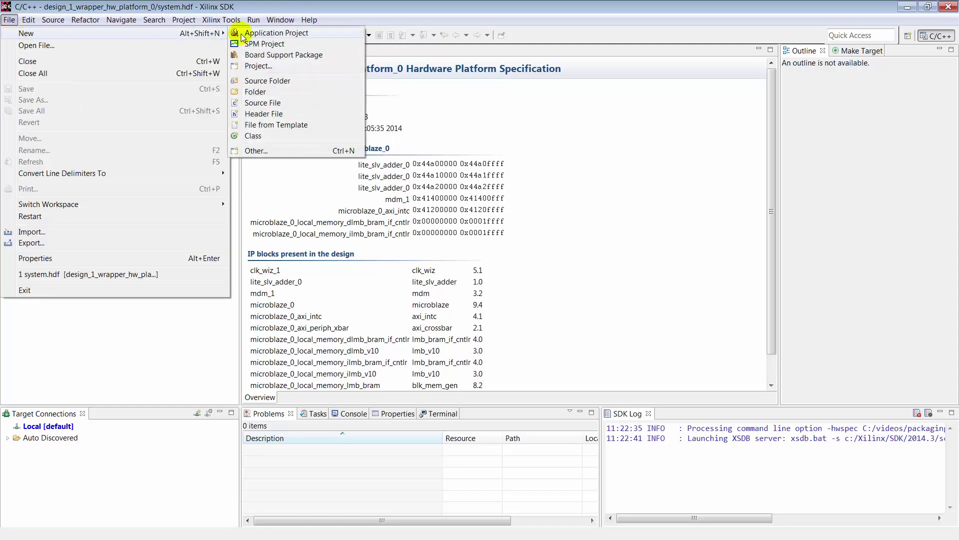
click(263, 34)
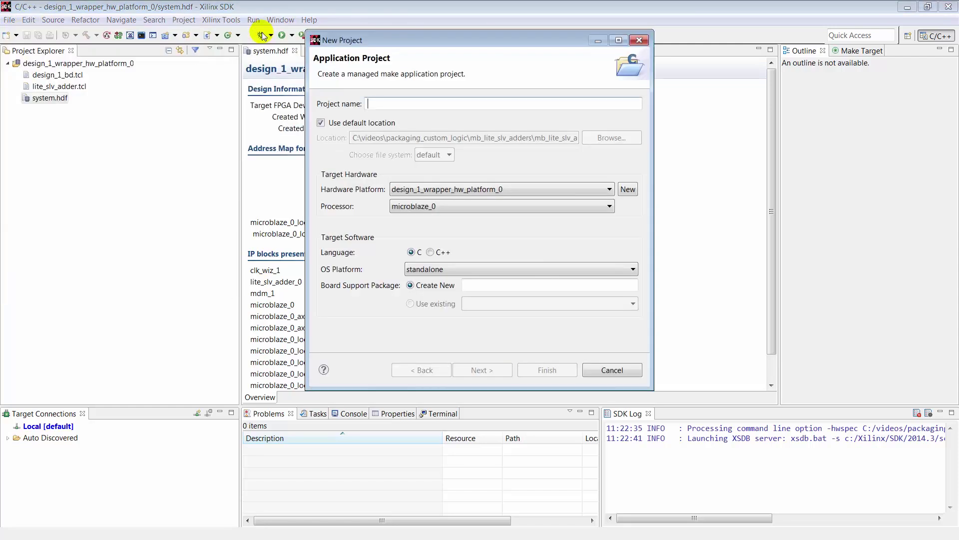
click(446, 100)
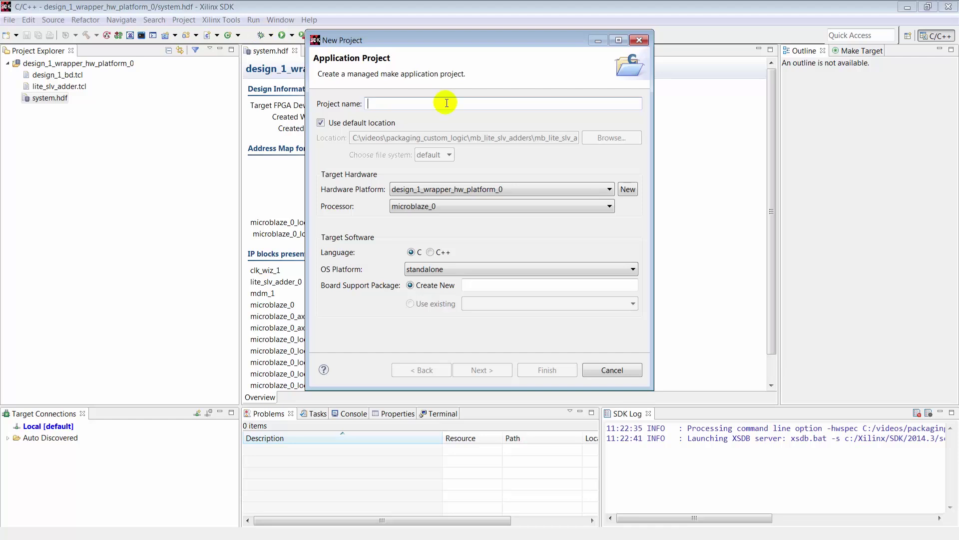
text(adder)
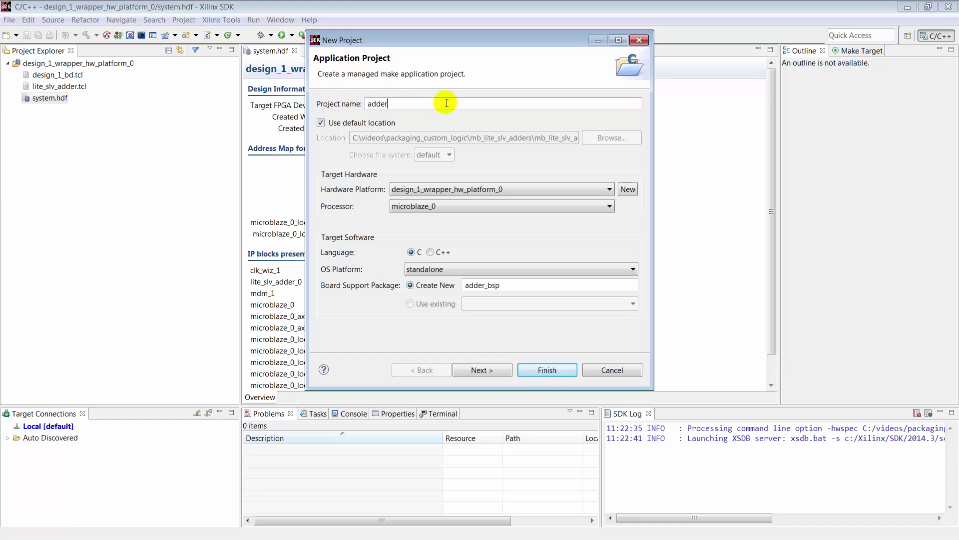
text(t_test)
click(488, 368)
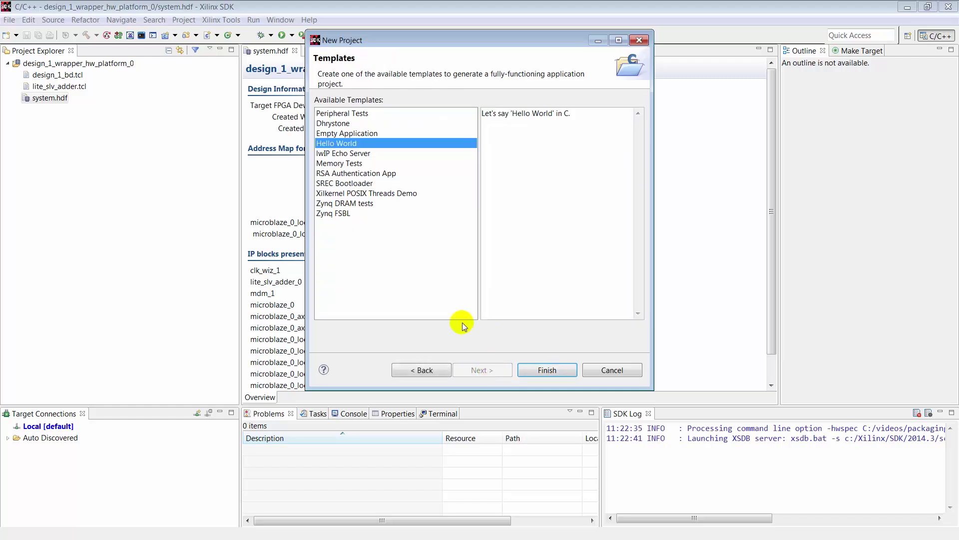
click(356, 134)
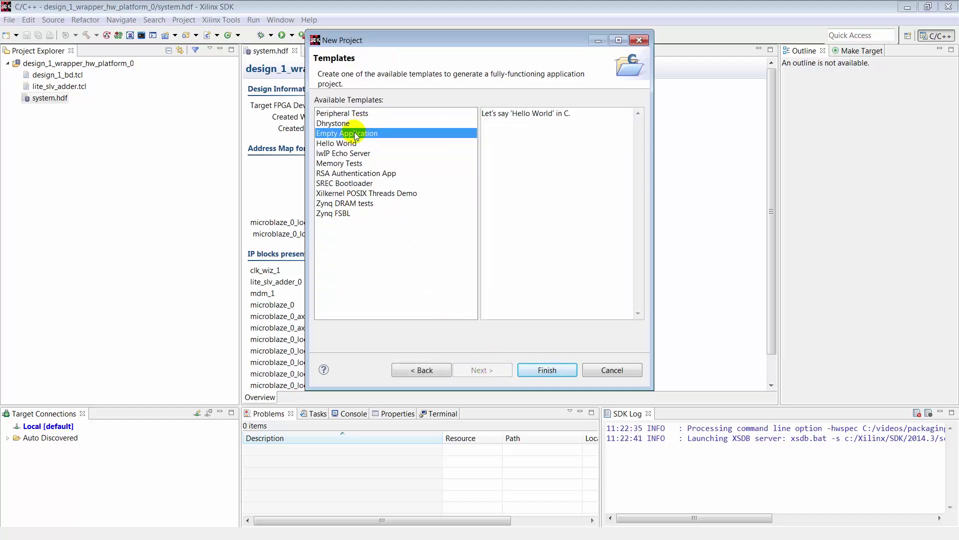
click(547, 370)
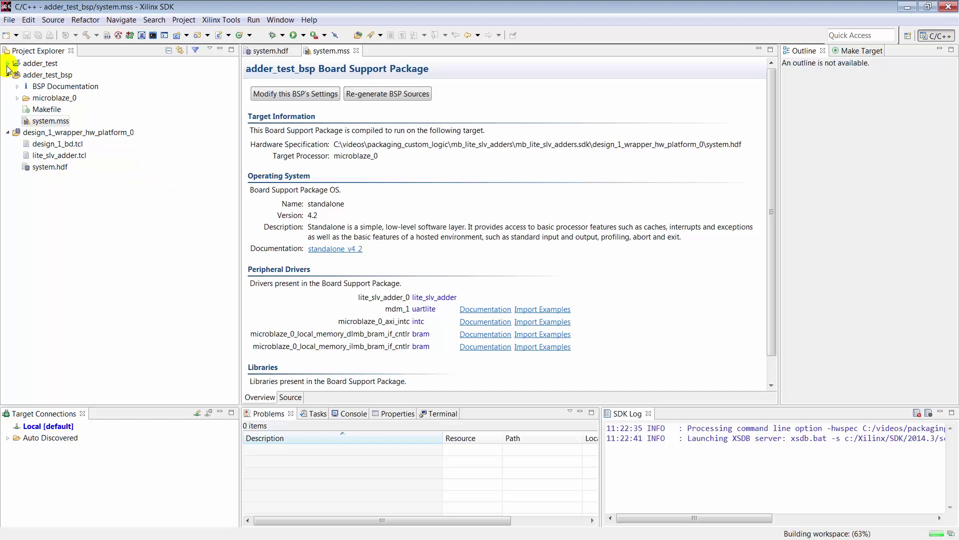
- Add a new C source file named main.c to the adder_test project
right_click(29, 64)
mouse_move(100, 71)
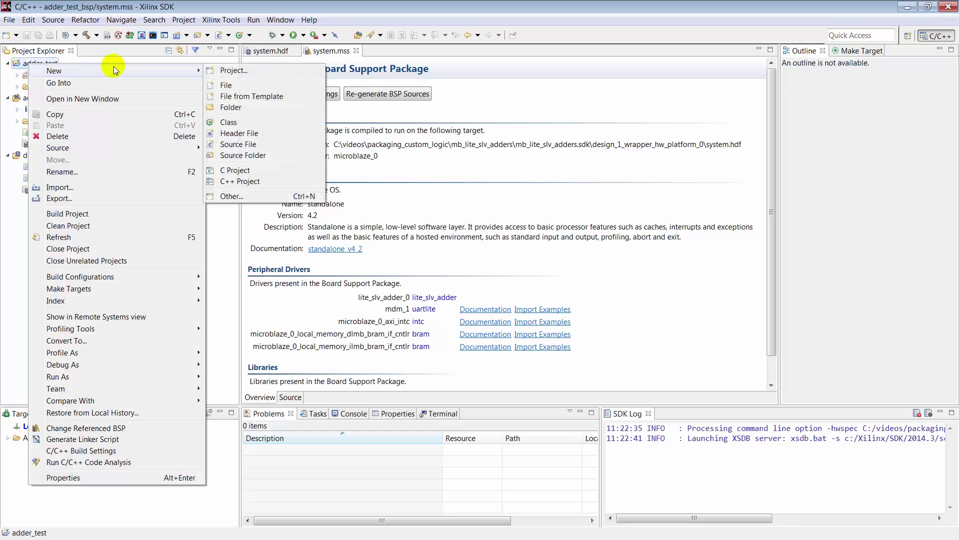
click(259, 145)
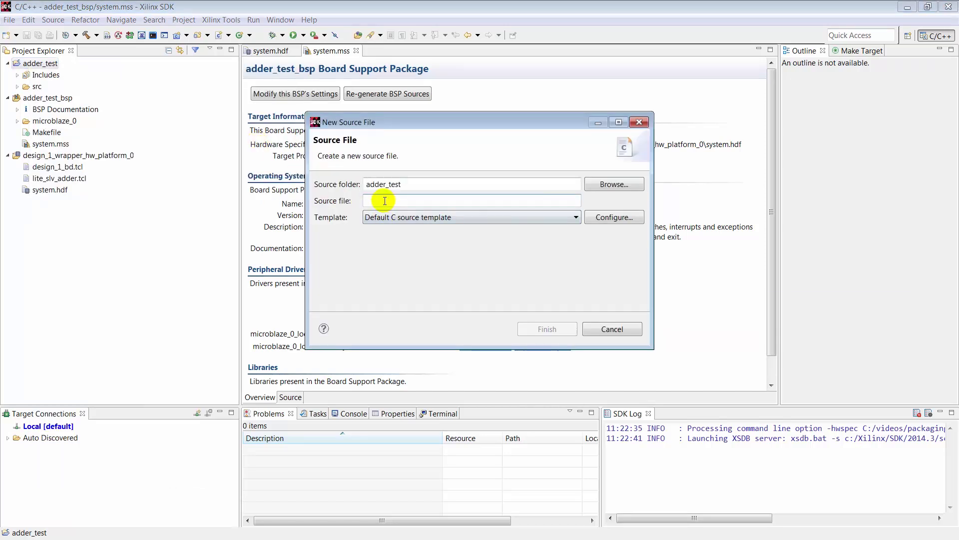
text(main.c)
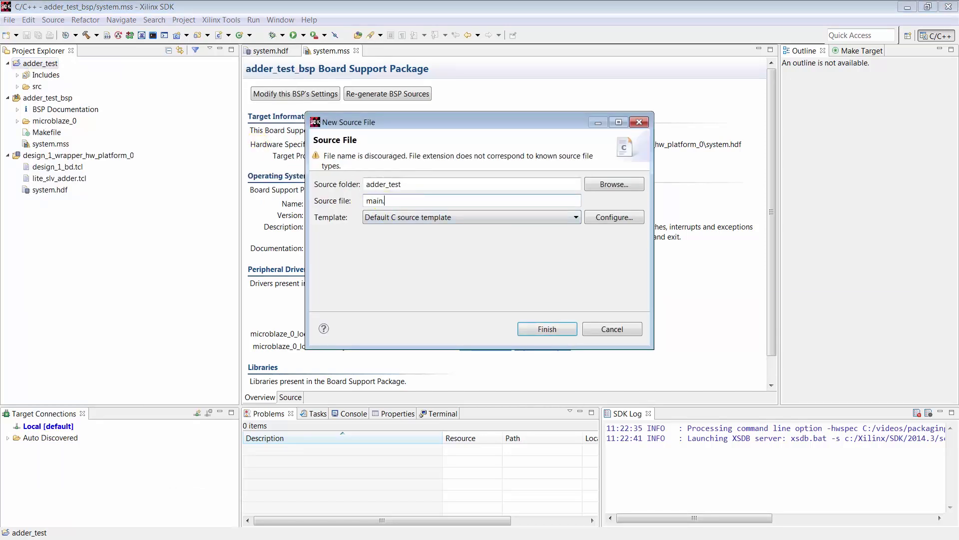
click(562, 331)
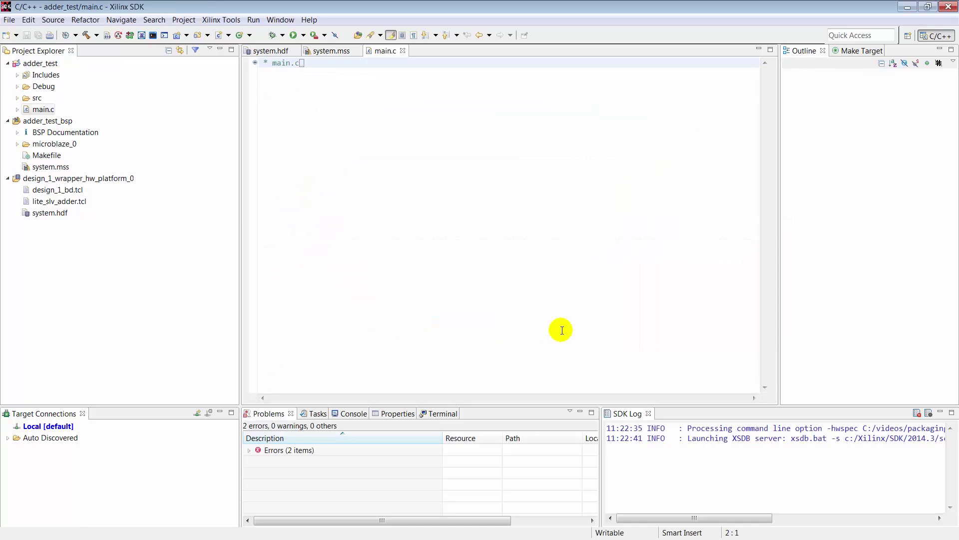
- Fill main.c with code calling LITE_SLV_ADDER_Reg_SelfTest at 0x44a00000, 0x44a01000 and 0x44a02000, include lite_slv_adder.h, and save it
key(shift+End)
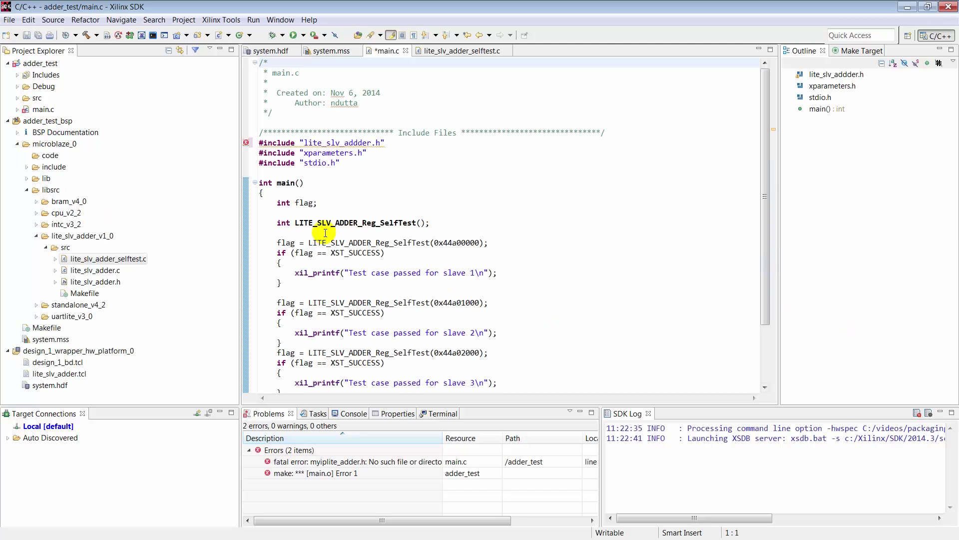
drag(296, 222, 416, 223)
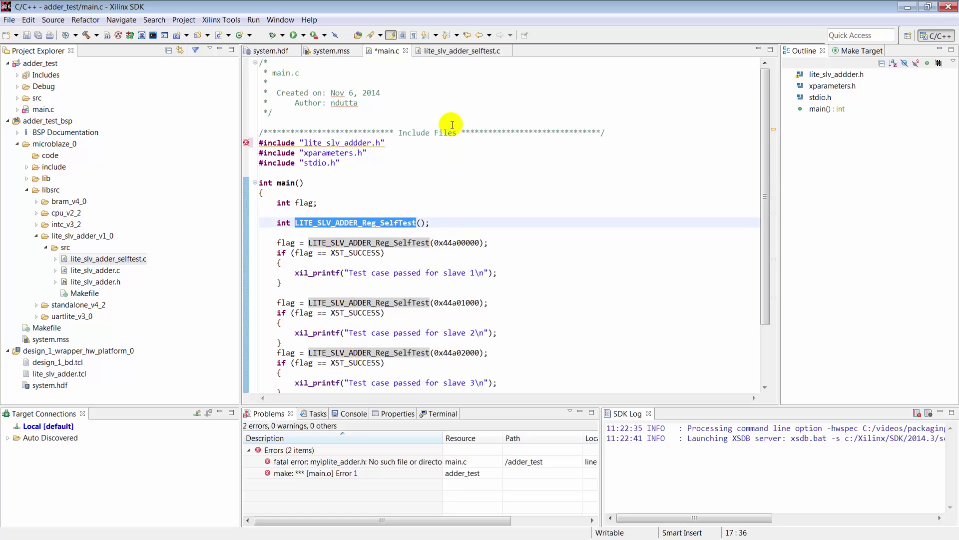
click(454, 51)
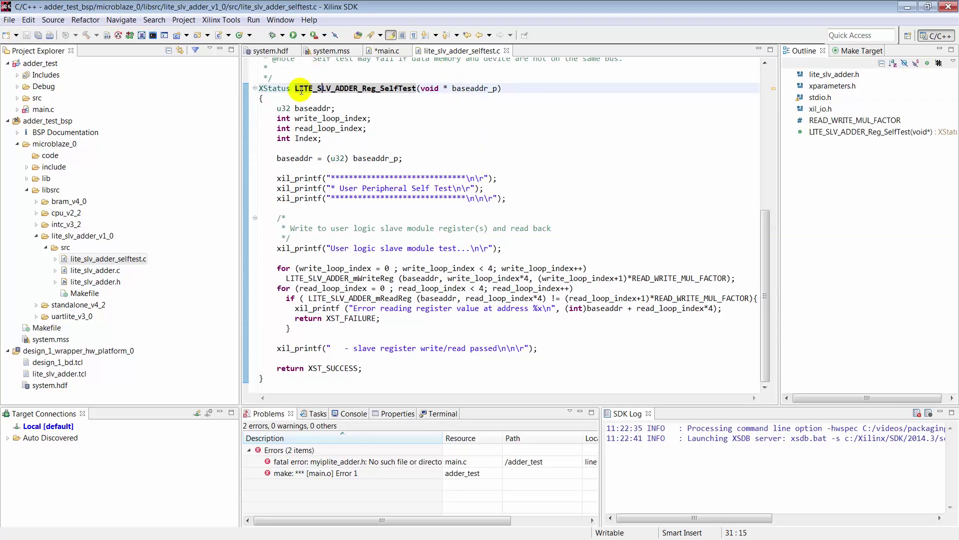
mouse_move(407, 86)
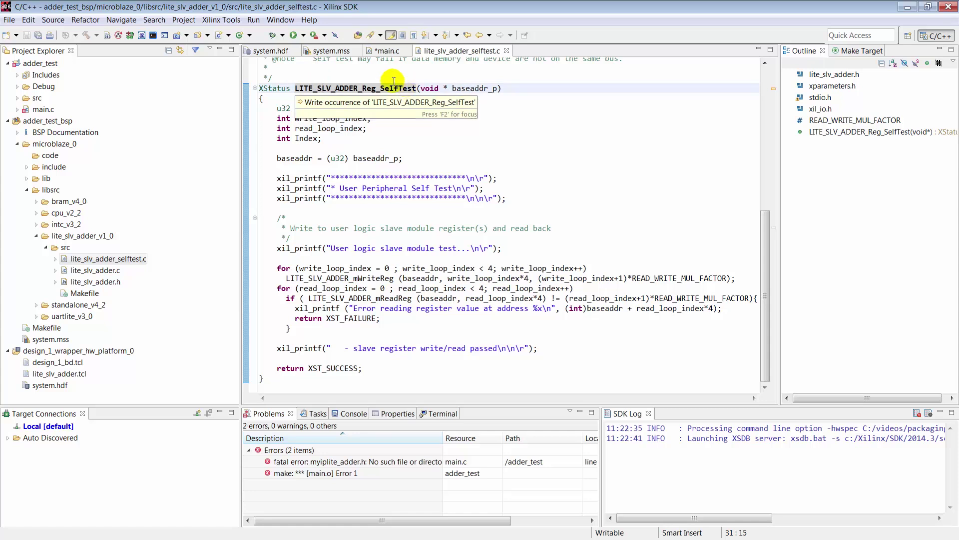
click(387, 51)
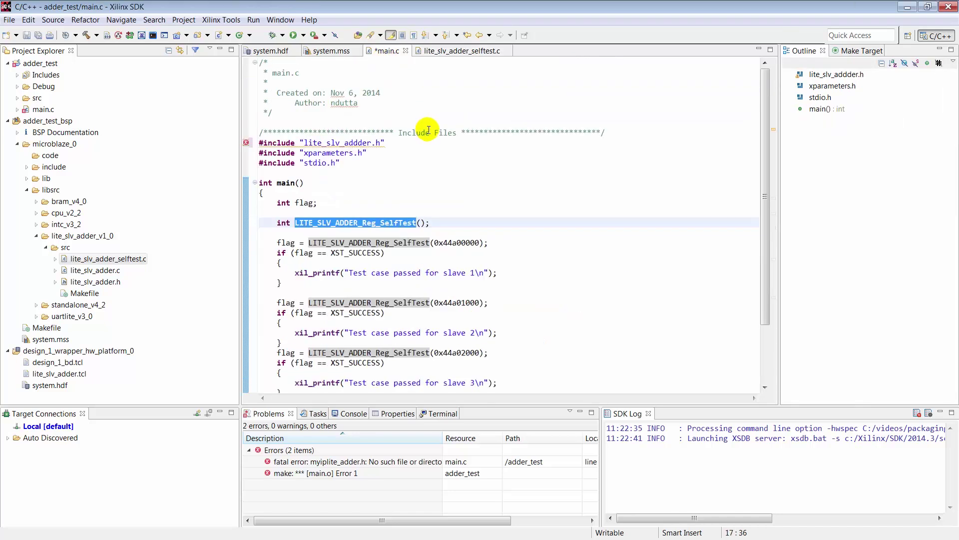
key(ctrl+s)
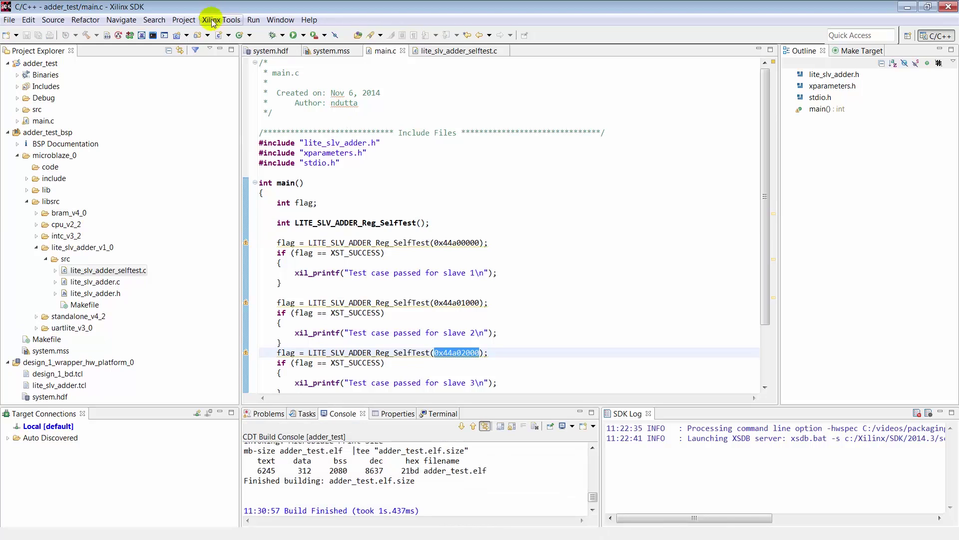
- Program the FPGA with the design_1_wrapper bitstream, initializing microblaze_0 block RAM with bootloop
click(221, 20)
click(234, 70)
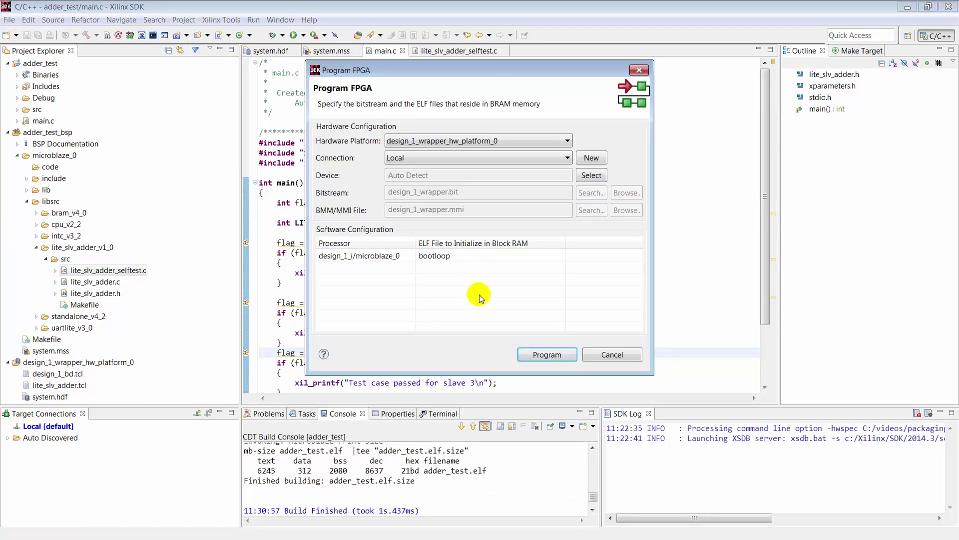
click(547, 354)
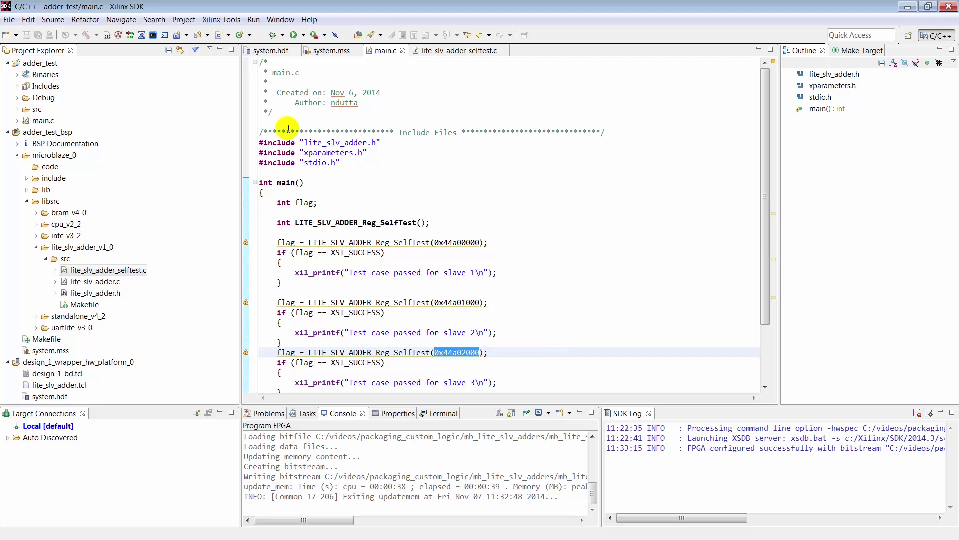
- Open an XMD console, connect to the MicroBlaze with "connect mb mdm" and open the UART channel with "read_jtag_uart"
click(221, 19)
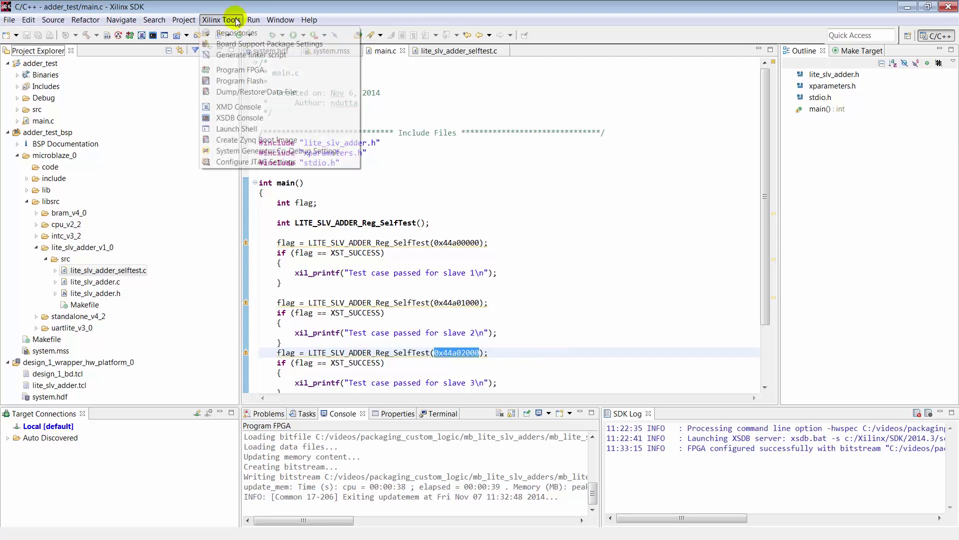
click(263, 106)
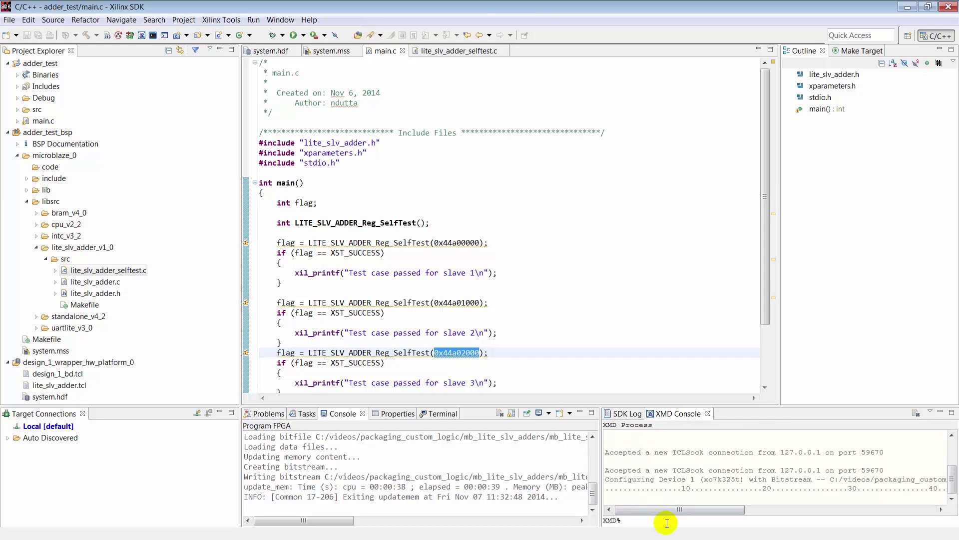
text(connect)
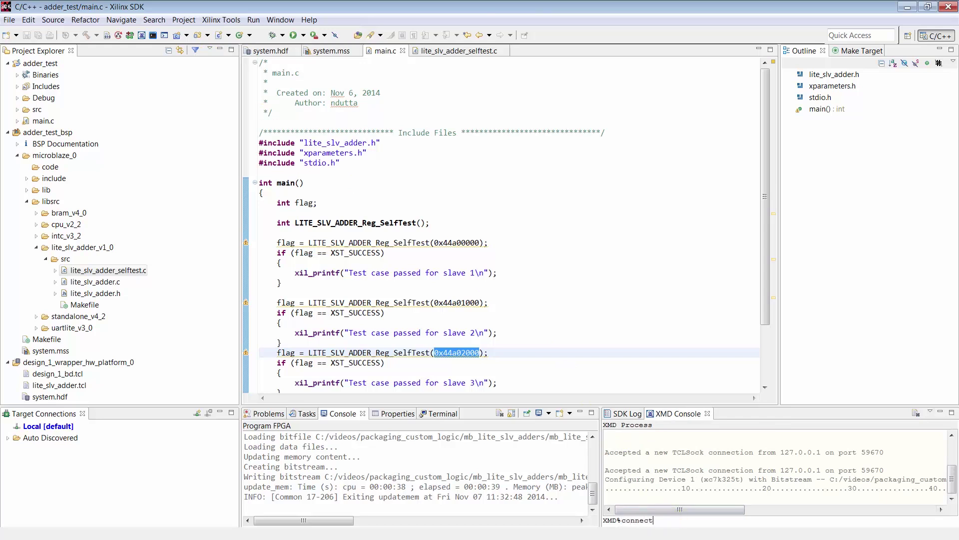
text( mb mdm)
key(Return)
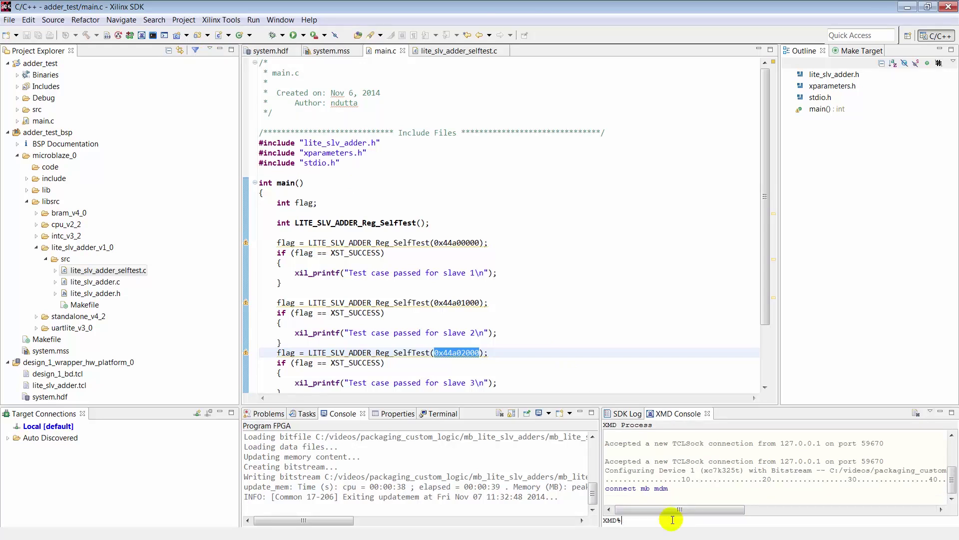
text(read)
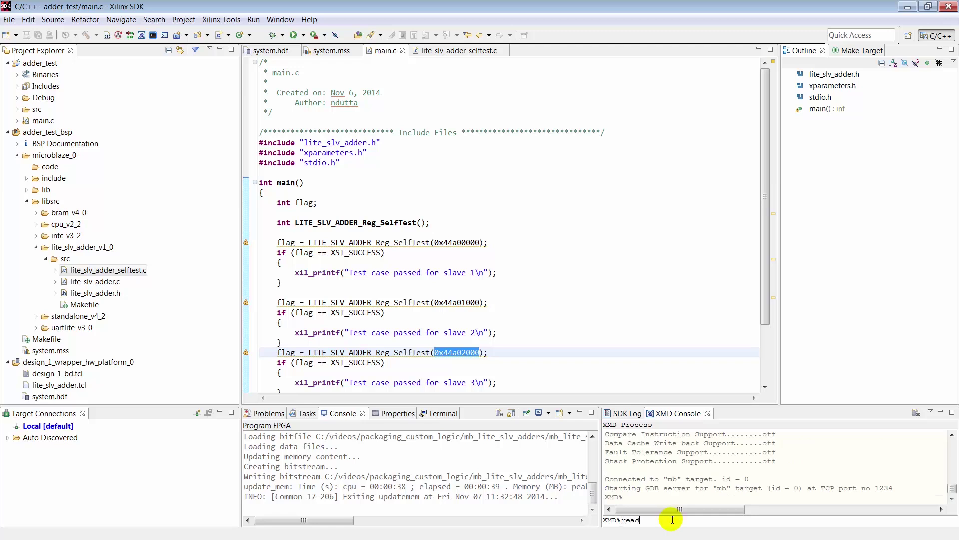
text(_jtag_uart)
key(Return)
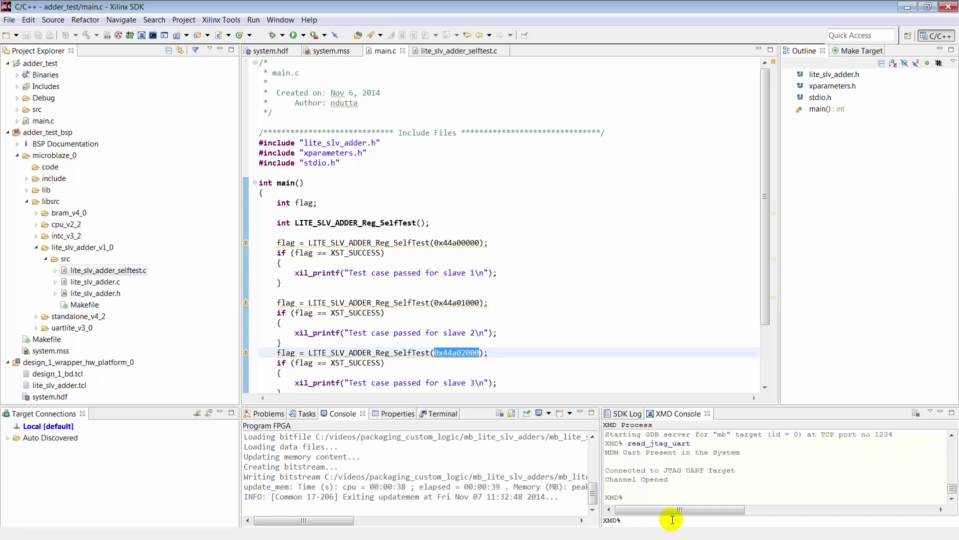
- Switch to Vivado, open the Hardware Manager and auto-connect to the local hardware target
key(alt+Tab)
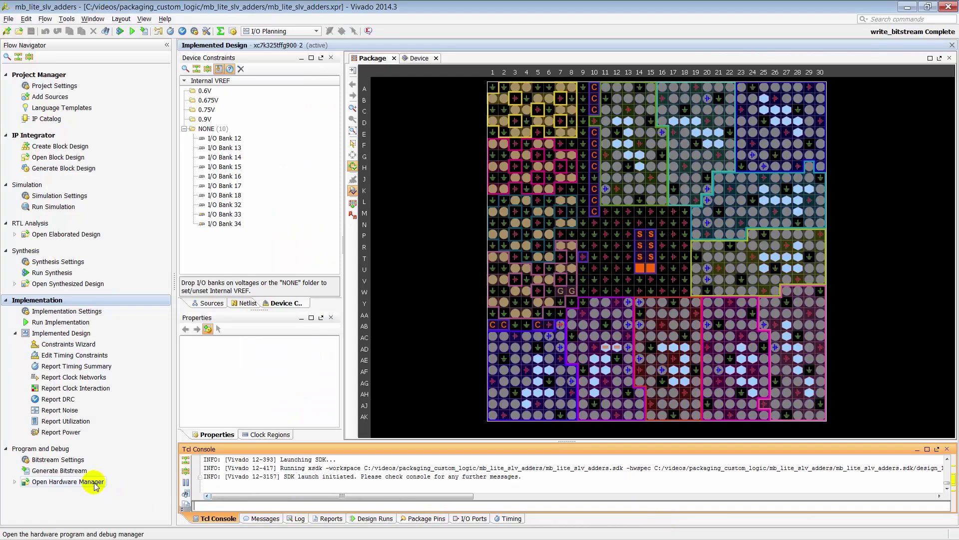
click(67, 481)
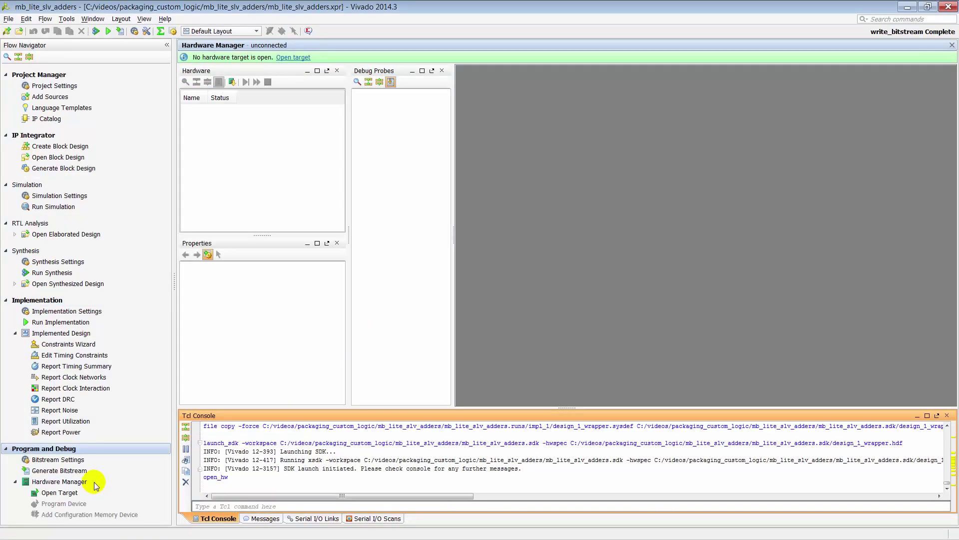
click(303, 58)
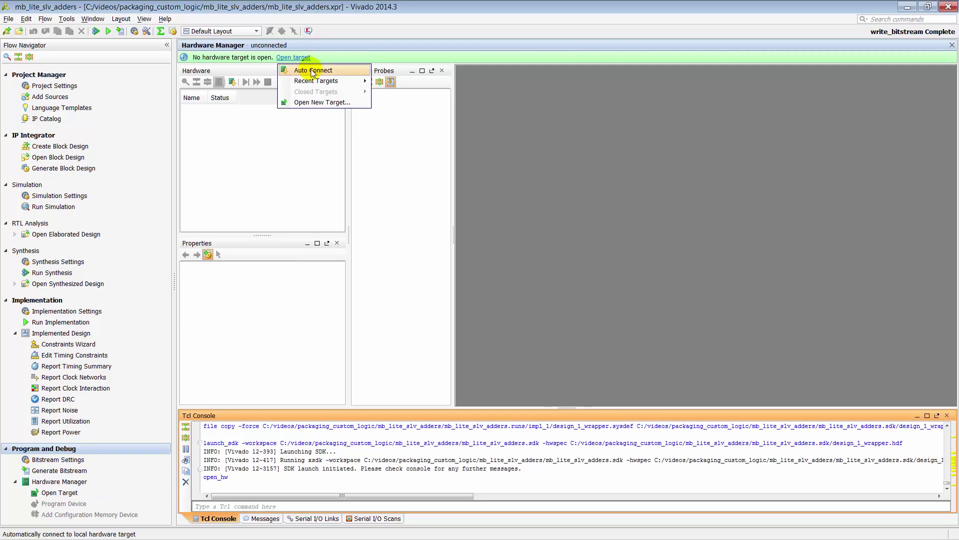
click(313, 71)
drag(443, 231, 473, 234)
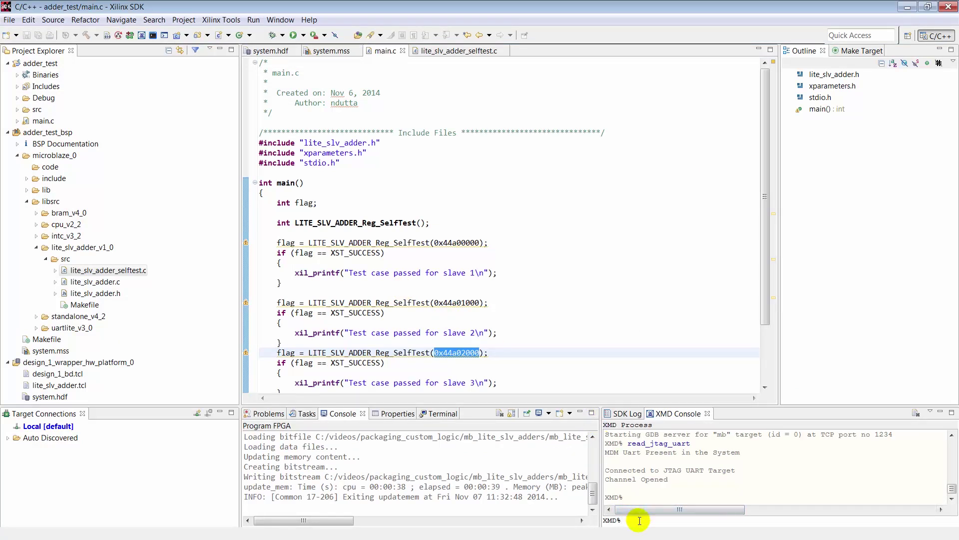
- In the SDK's XMD console, download the adder_test ELF file with the dow command and run it
key(ctrl+v)
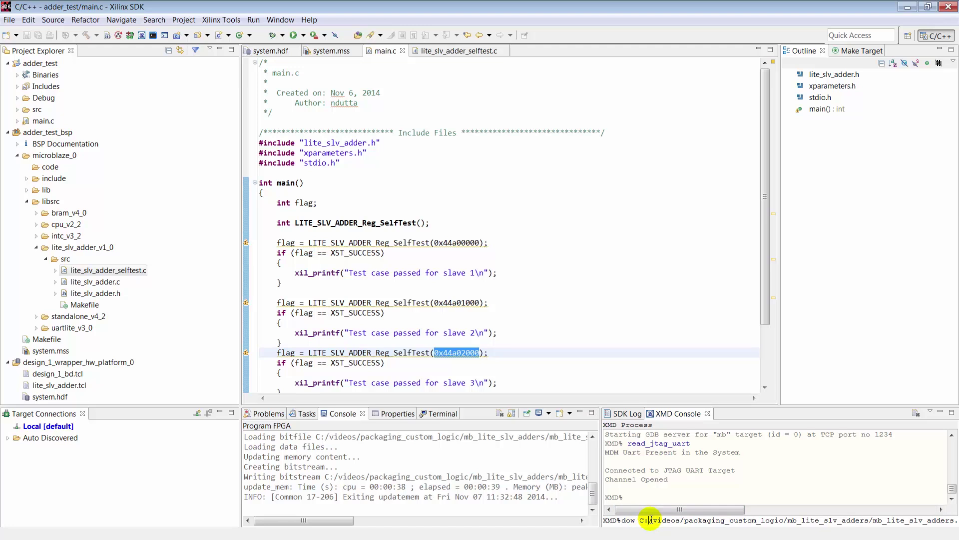
key(Return)
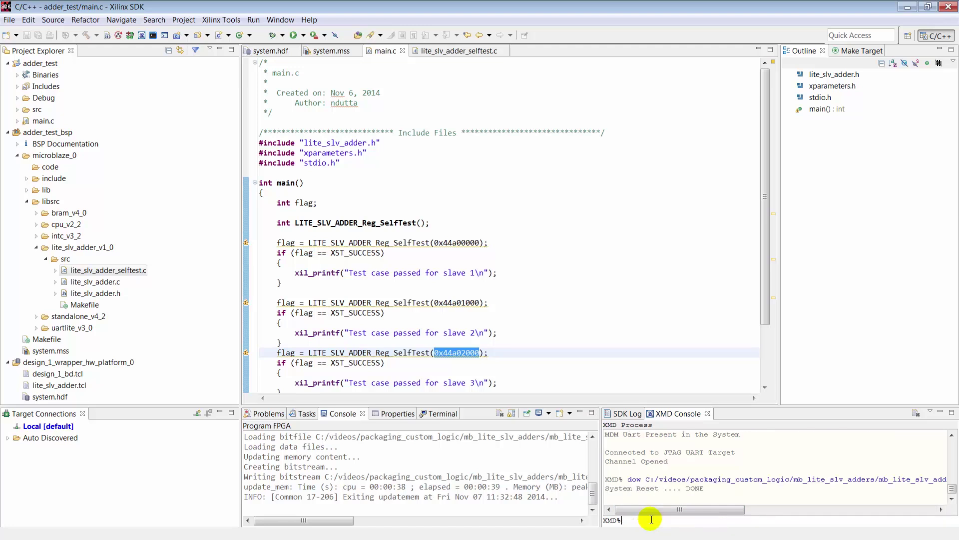
text(run)
key(Return)
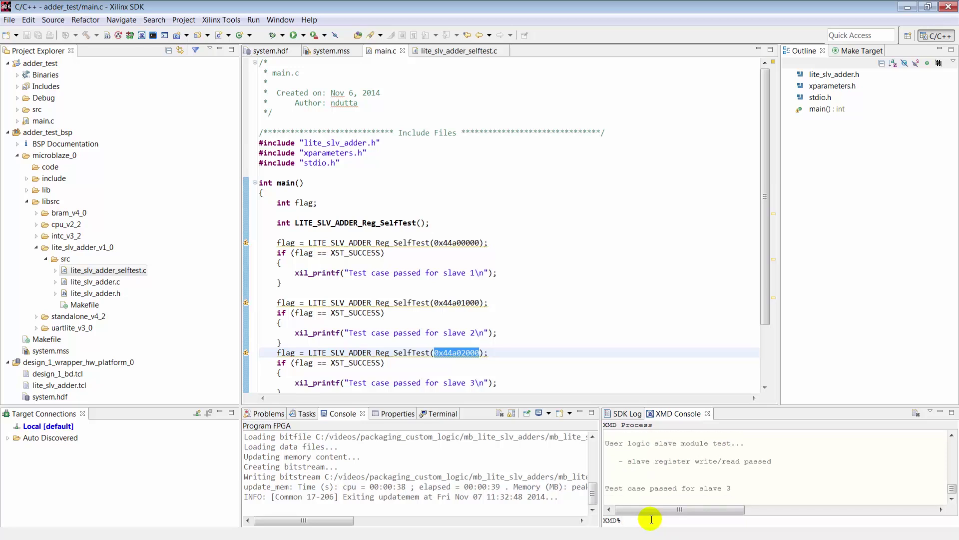
- Stop the processor in XMD and read the memory at address 0x44a00000
text(mrd 0x44a00000)
key(Return)
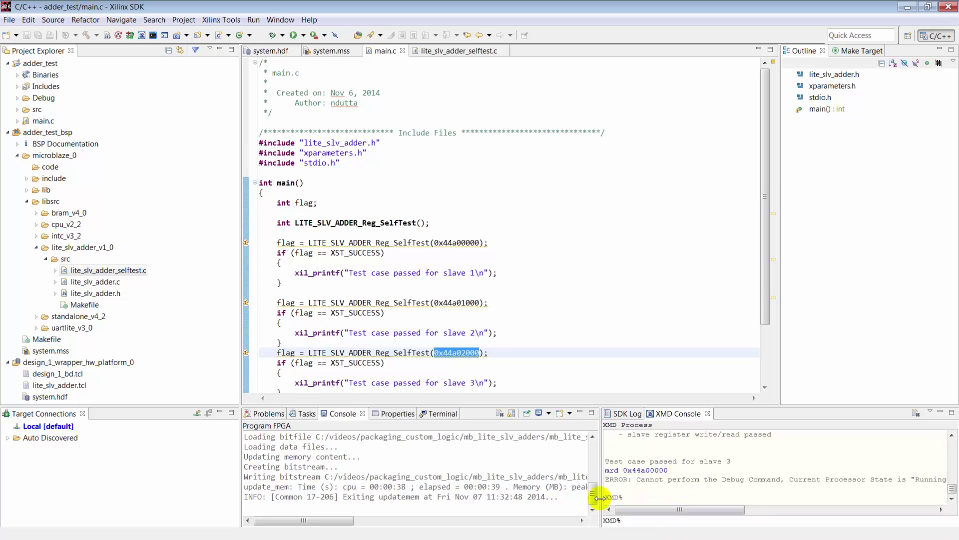
text(mrd 4 0x44a00000)
key(Return)
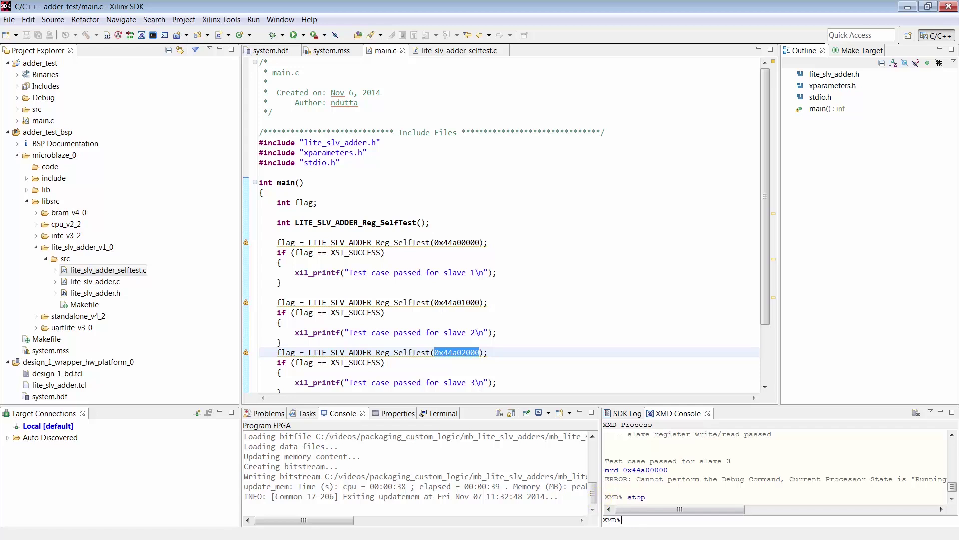
text(mrd )
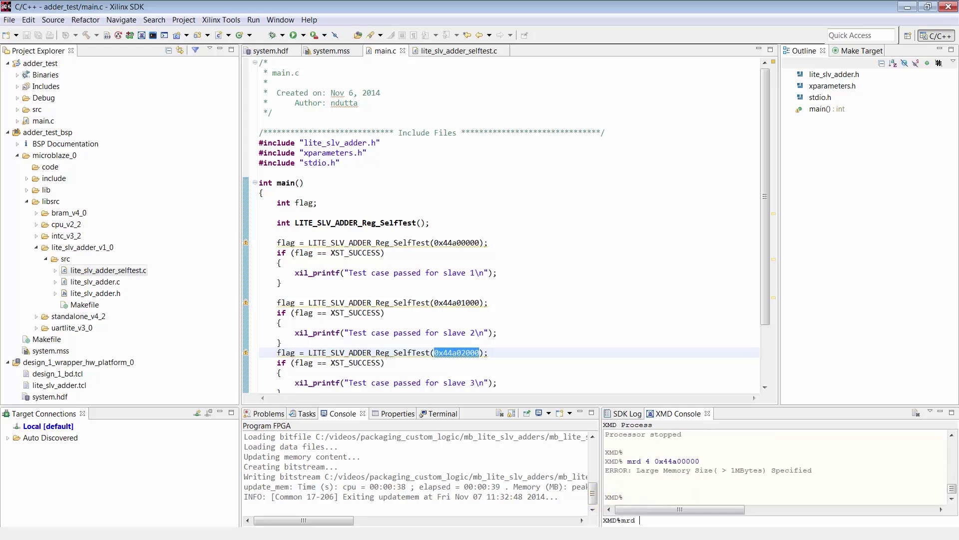
text(0x44a00000)
key(Return)
- Read the adder registers at addresses 0x44a00004 and 0x44a00008 in XMD
text(mrd )
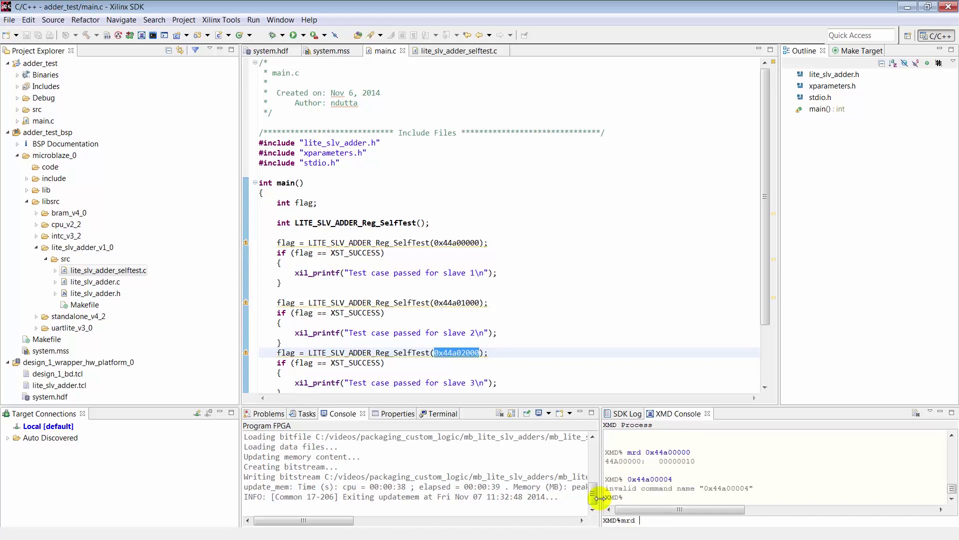
text(0x44a00004)
key(Return)
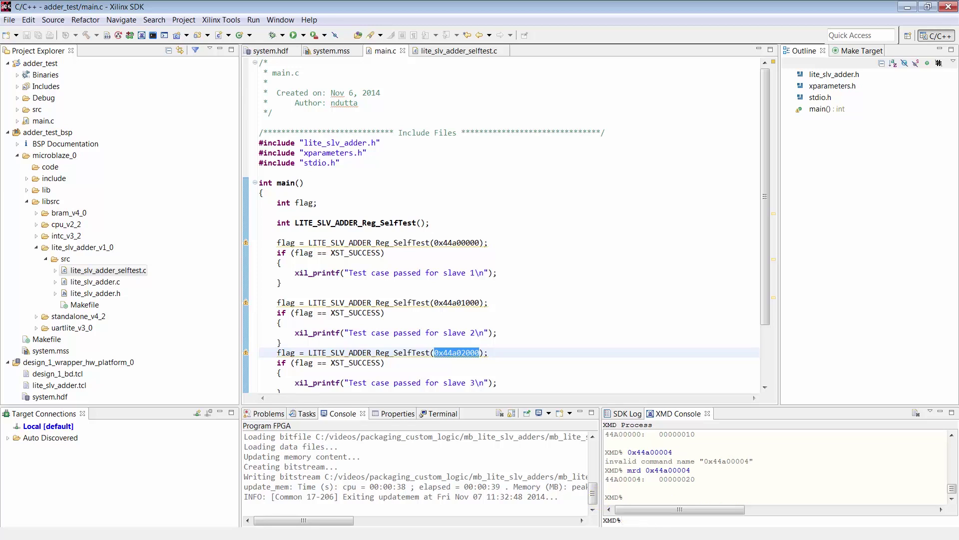
text(mrd 0x44a0)
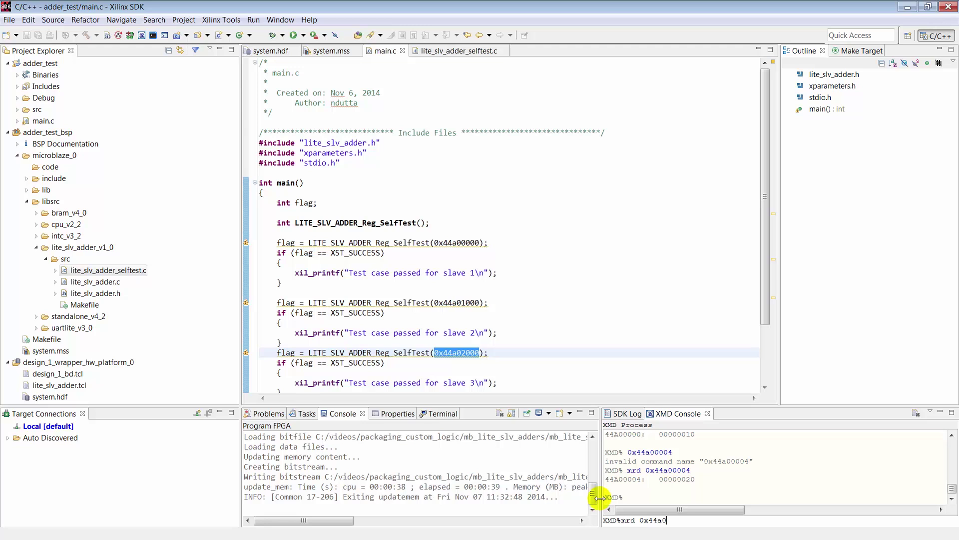
text(0008)
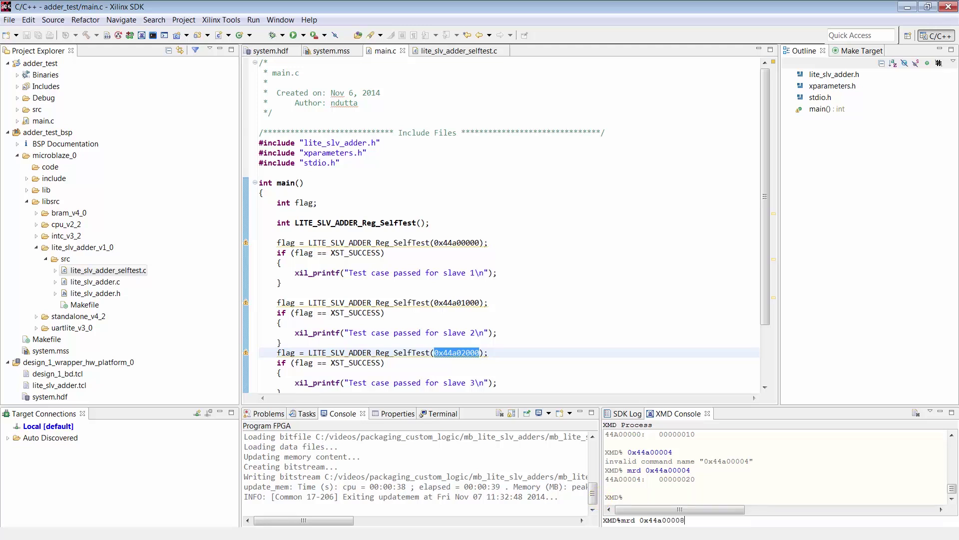
key(Return)
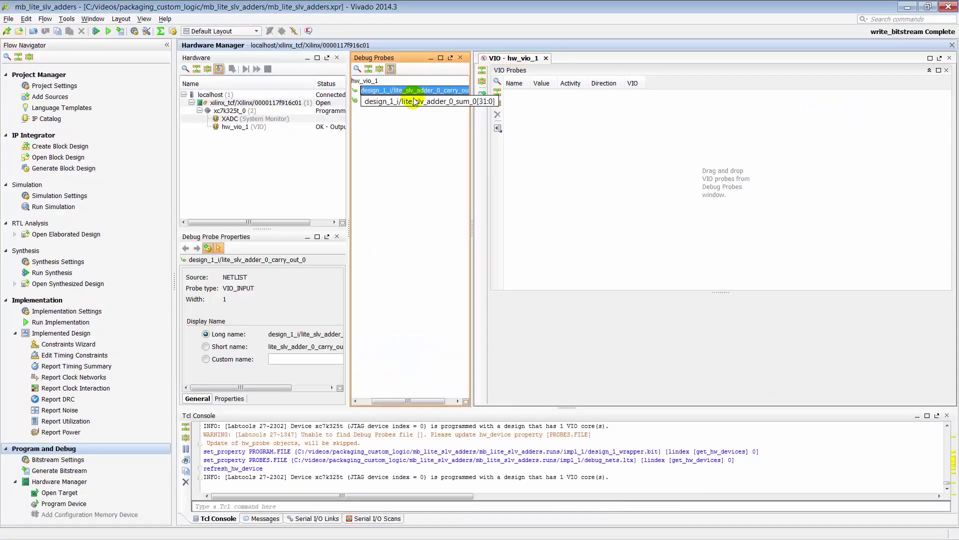
- In Vivado, add the lite_slv_adder_0 carry_out and sum probes to the hw_vio_1 VIO window and widen the Debug Probes area
shift+click(407, 99)
drag(406, 97, 554, 118)
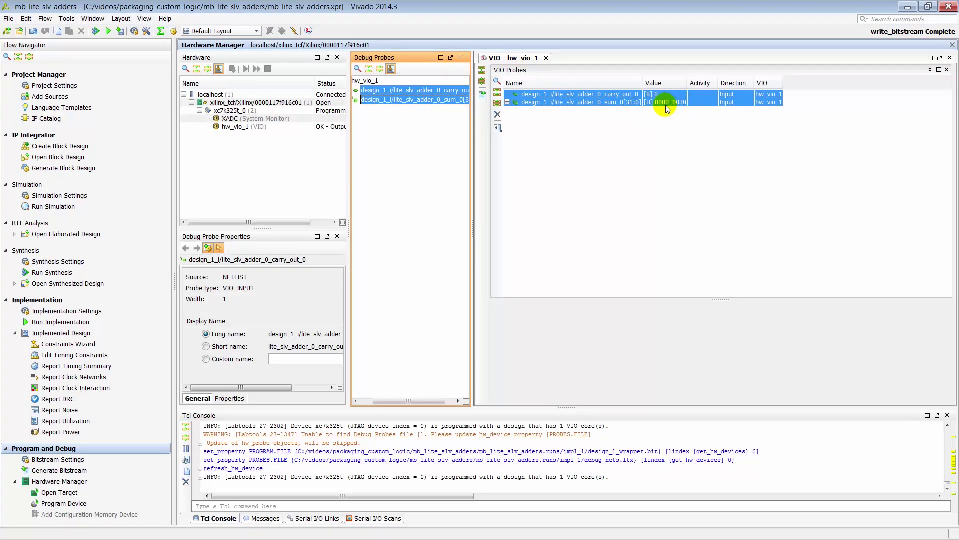
drag(482, 103, 516, 106)
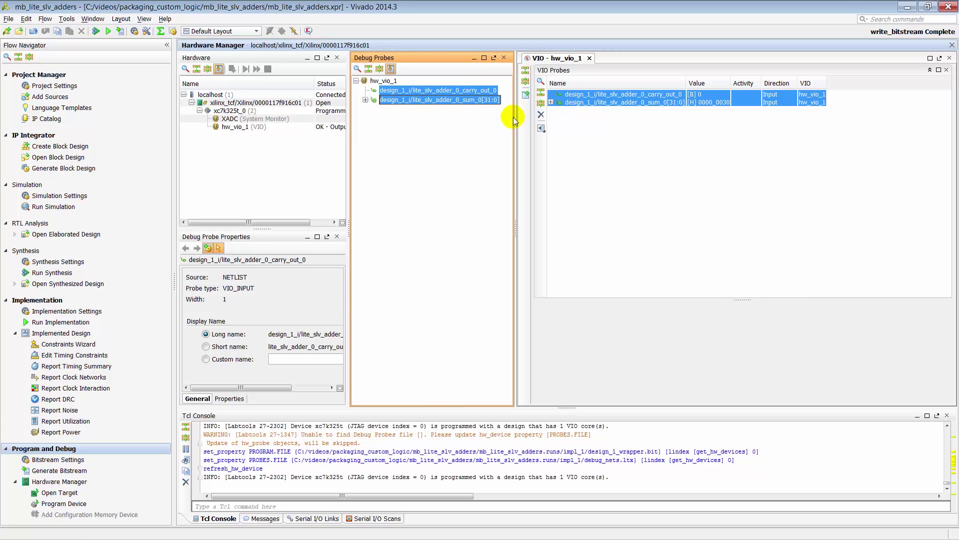
click(710, 103)
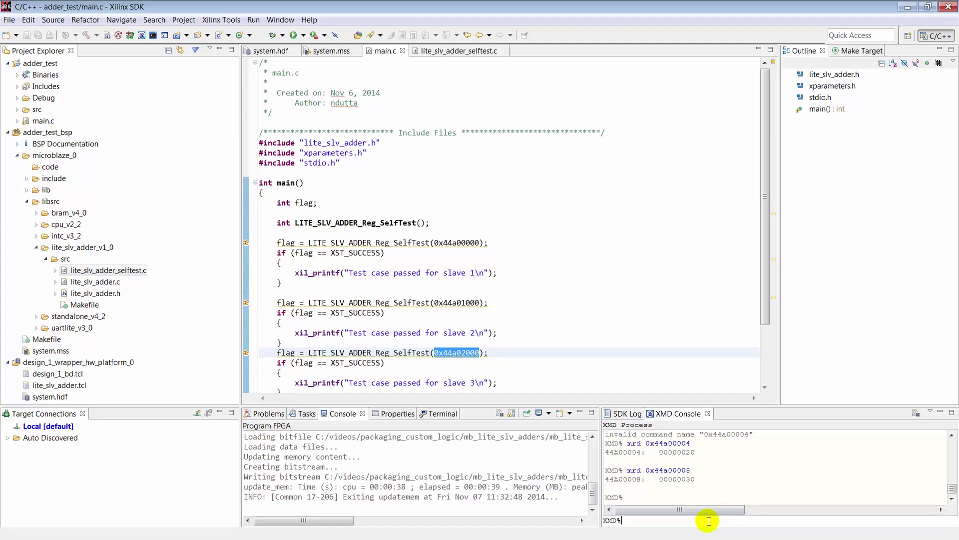
- In the SDK's XMD console, write 0x00000001 to address 0x44a00008 and read address 0x44a00000
text(mwr 0x44a00008)
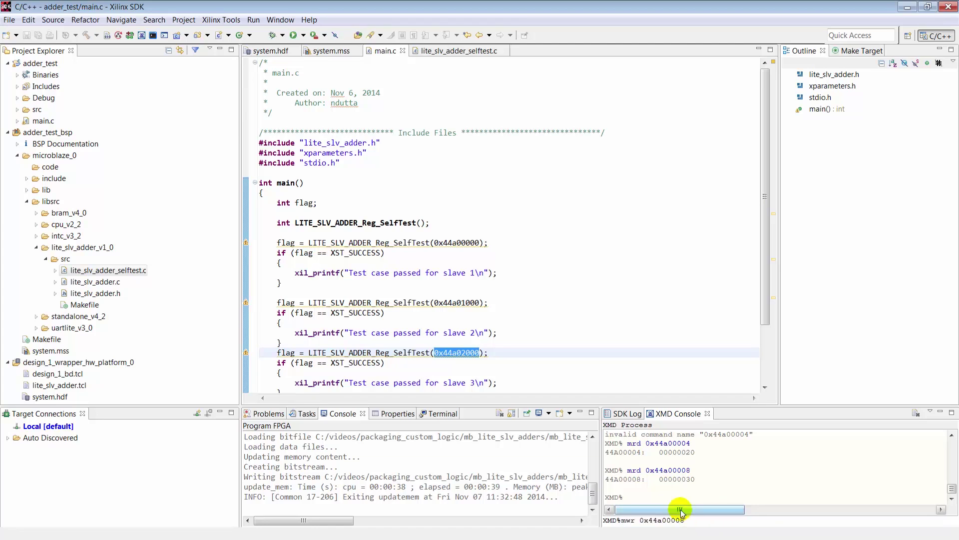
text( 0x00000001)
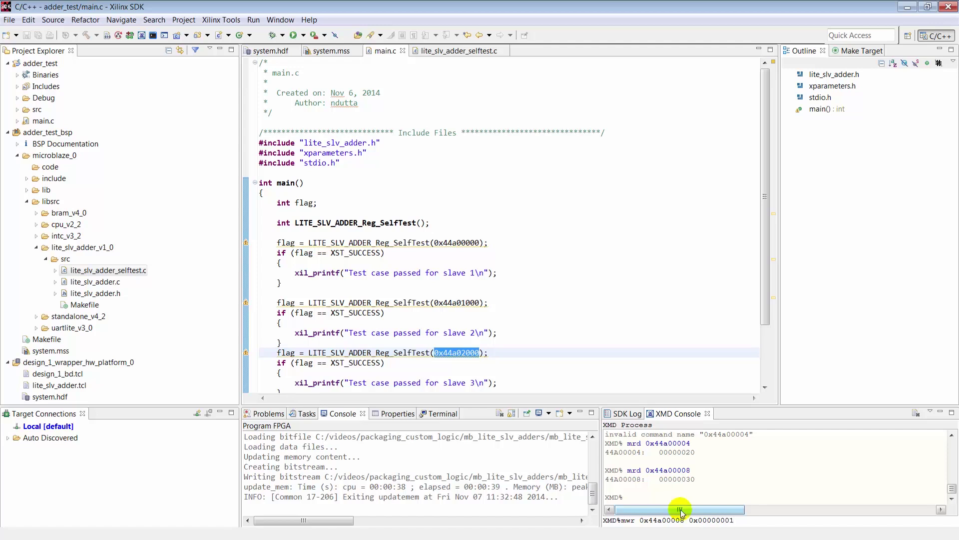
key(Return)
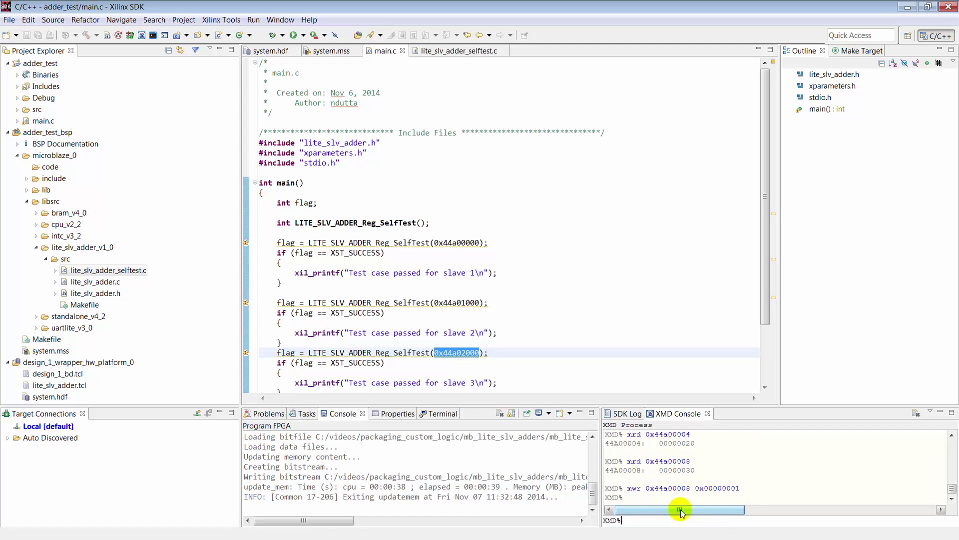
text(mrd 0x)
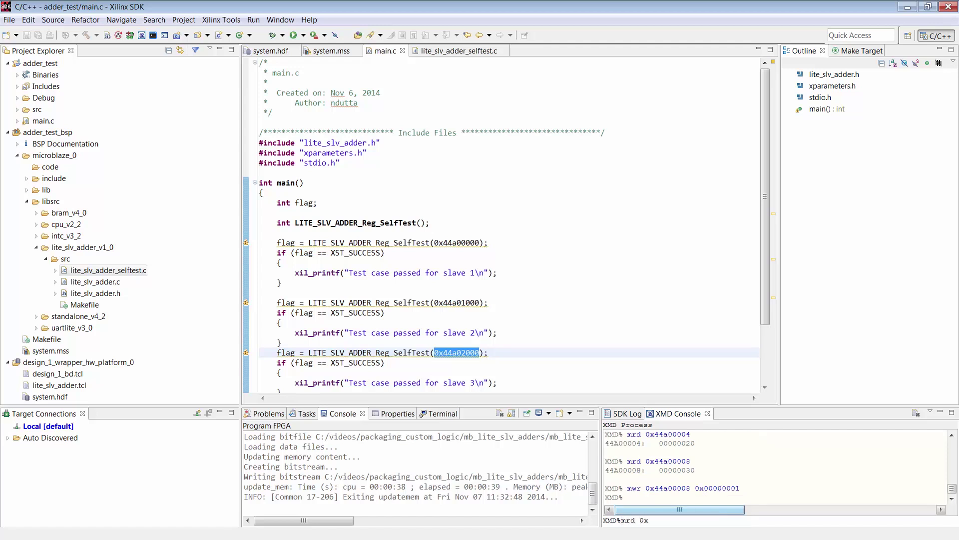
text(44a)
text(0000)
text(0)
key(Return)
- Switch to Vivado, refresh the input values from hw_vio_1 and check the lite_slv_adder_0 sum probe's value
key(alt+Tab)
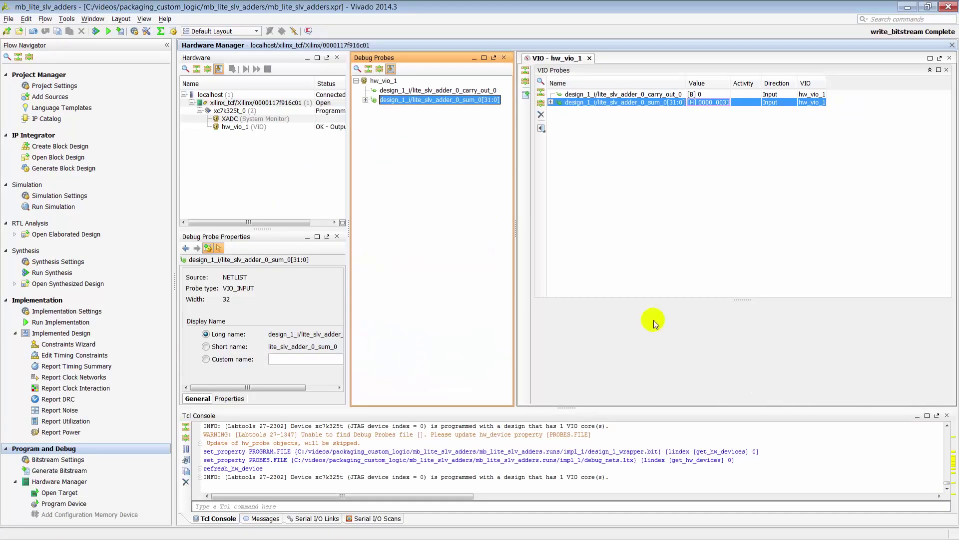
right_click(243, 128)
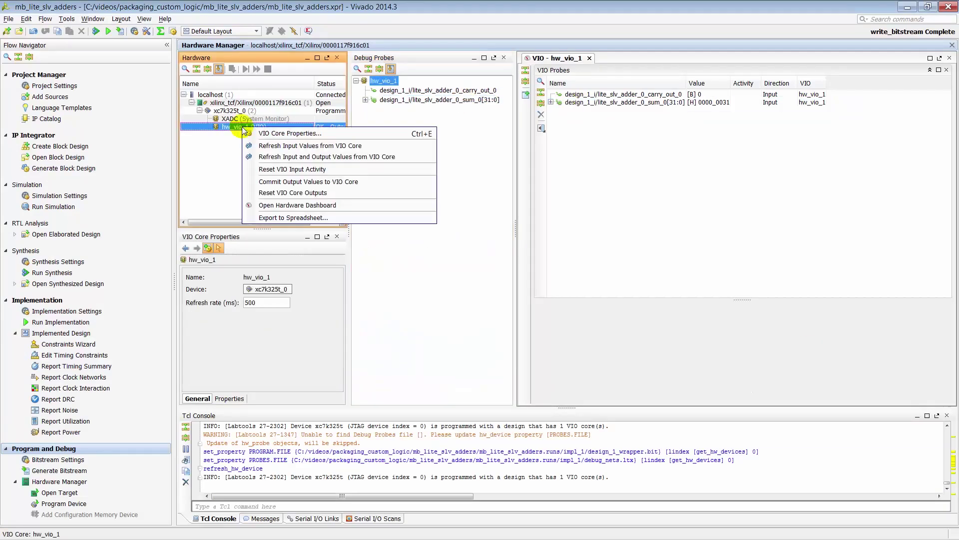
click(280, 146)
click(724, 104)
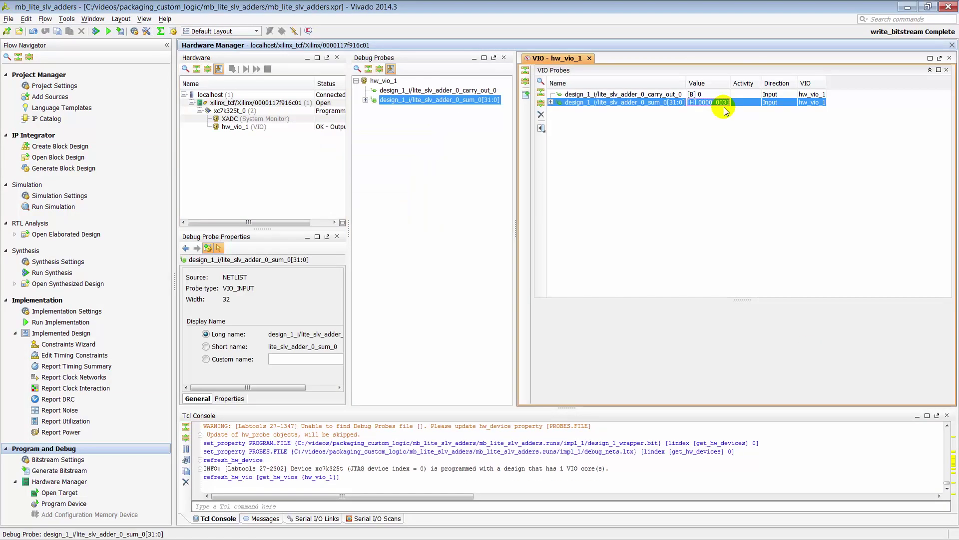